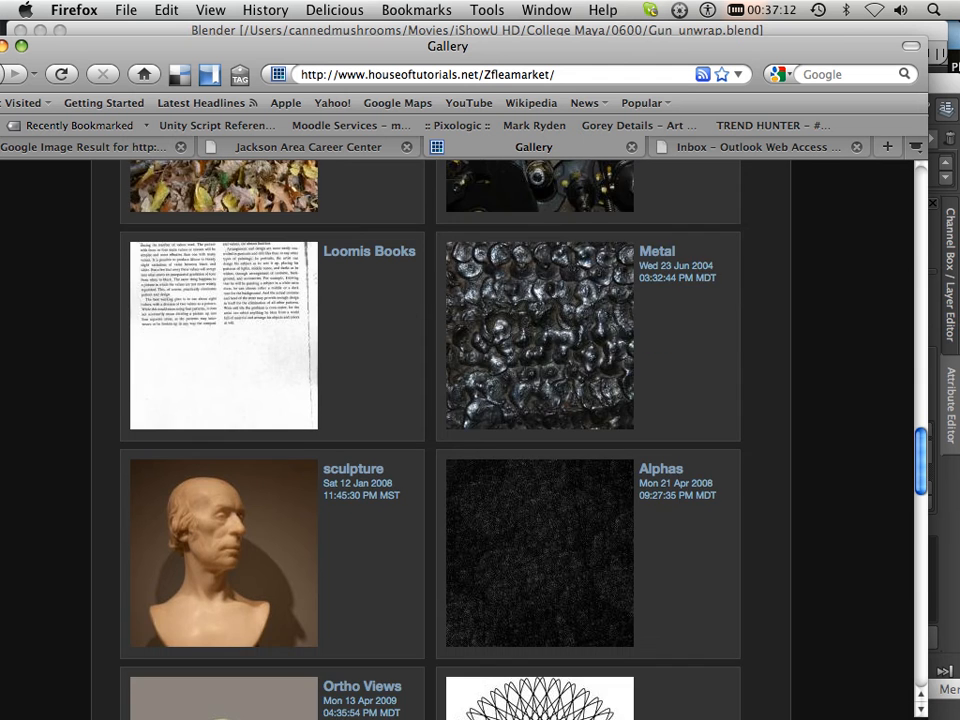
# - Browse the texture gallery's categories and open the Metal album
pyautogui.scroll(-6, 430, 440)
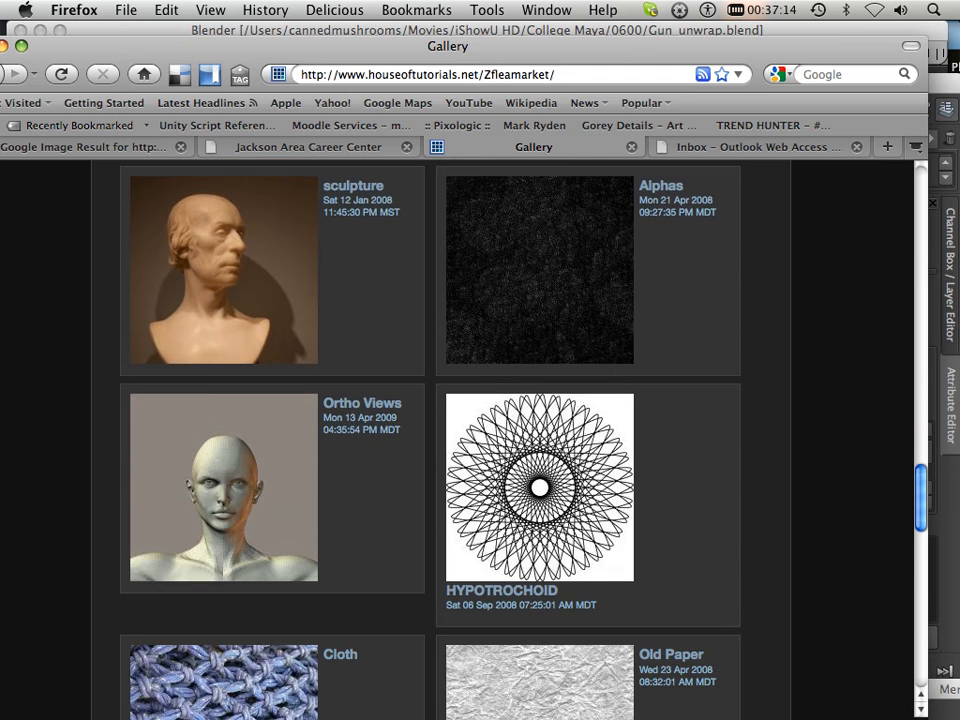
pyautogui.scroll(-10, 430, 440)
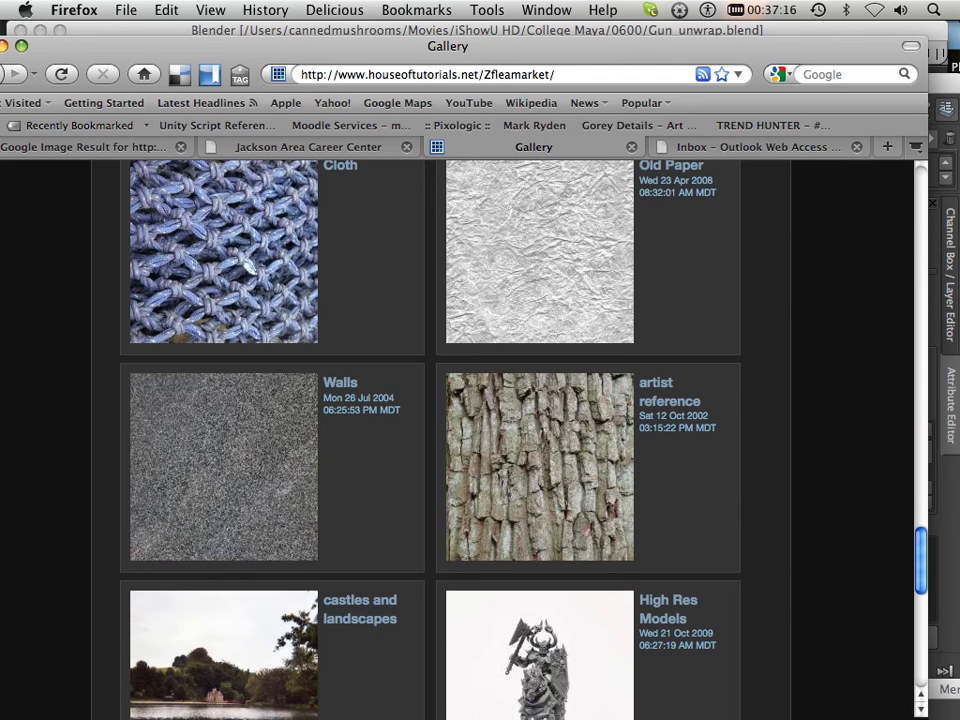
pyautogui.scroll(-9, 430, 440)
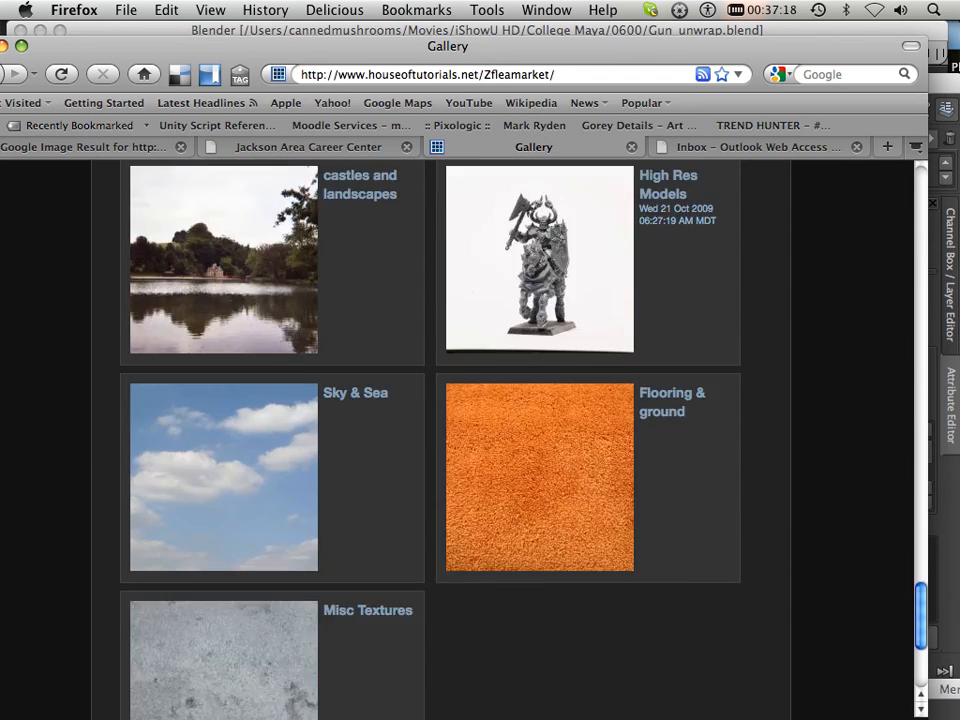
pyautogui.scroll(-6, 430, 440)
pyautogui.scroll(20, 430, 440)
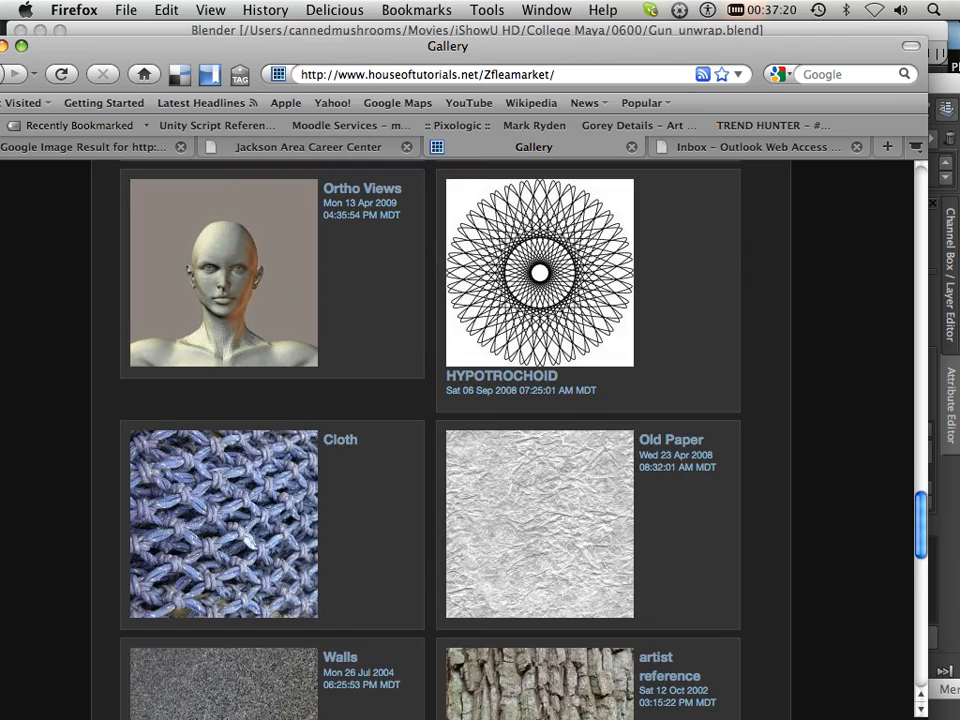
pyautogui.scroll(14, 430, 440)
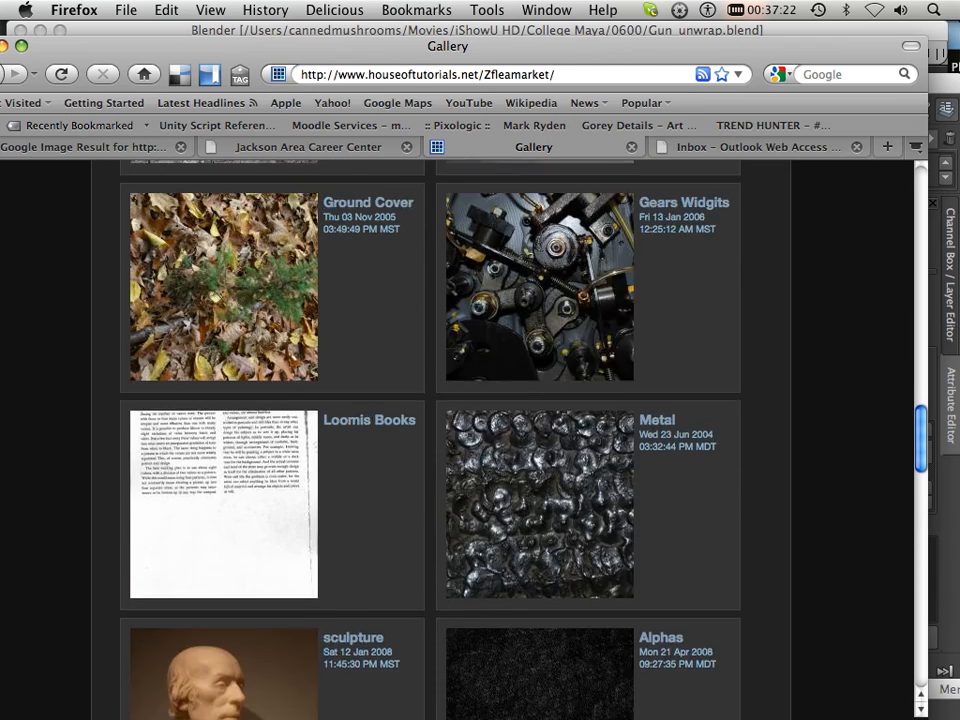
pyautogui.scroll(9, 430, 440)
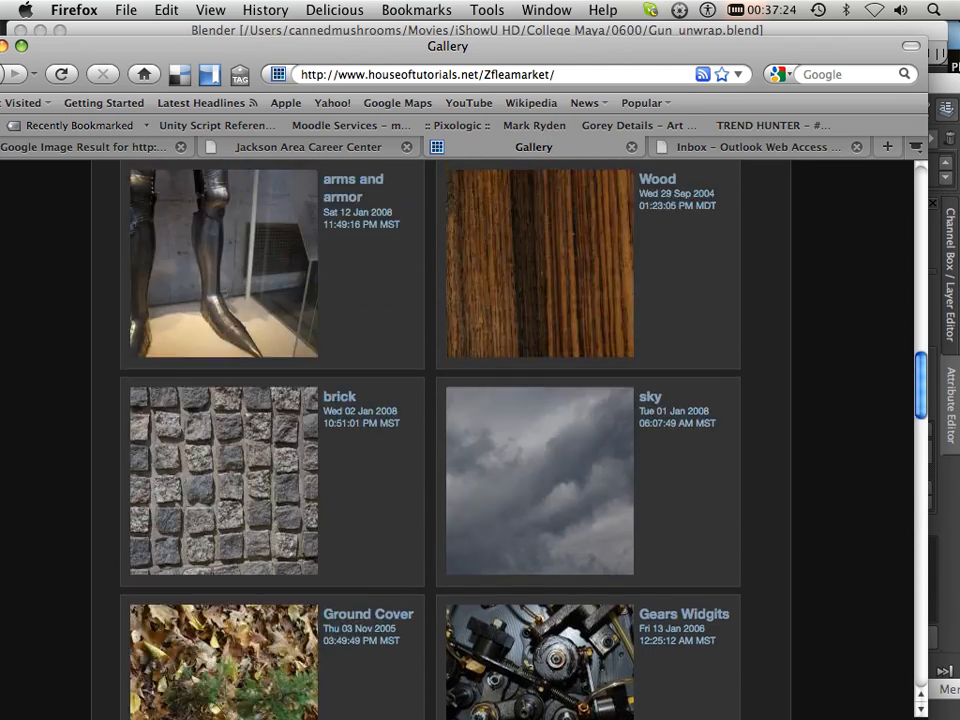
pyautogui.scroll(5, 430, 440)
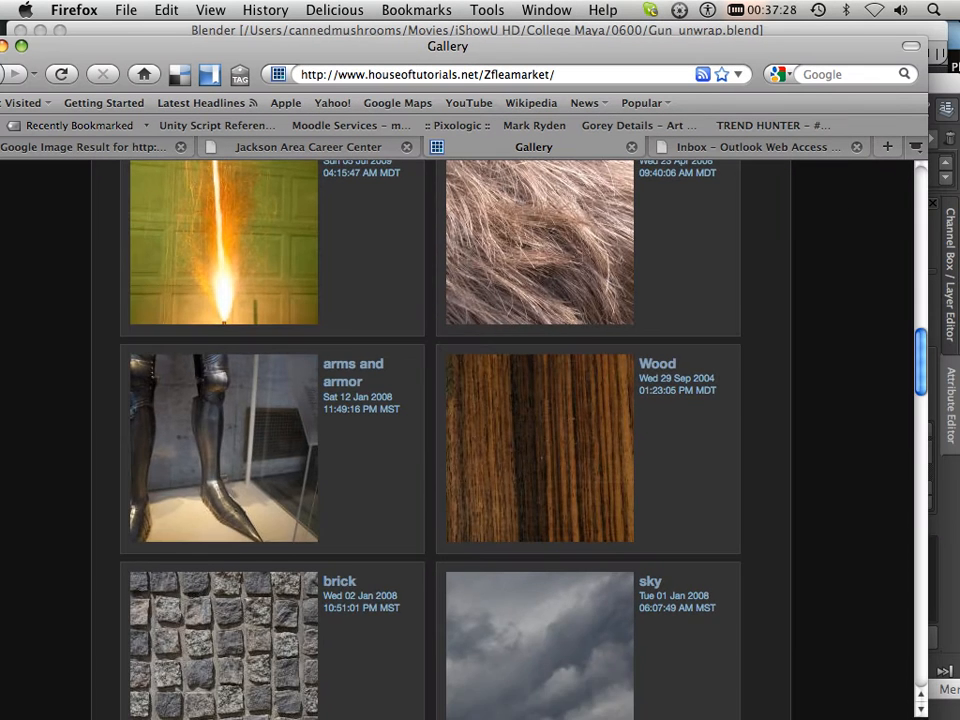
pyautogui.scroll(-15, 430, 440)
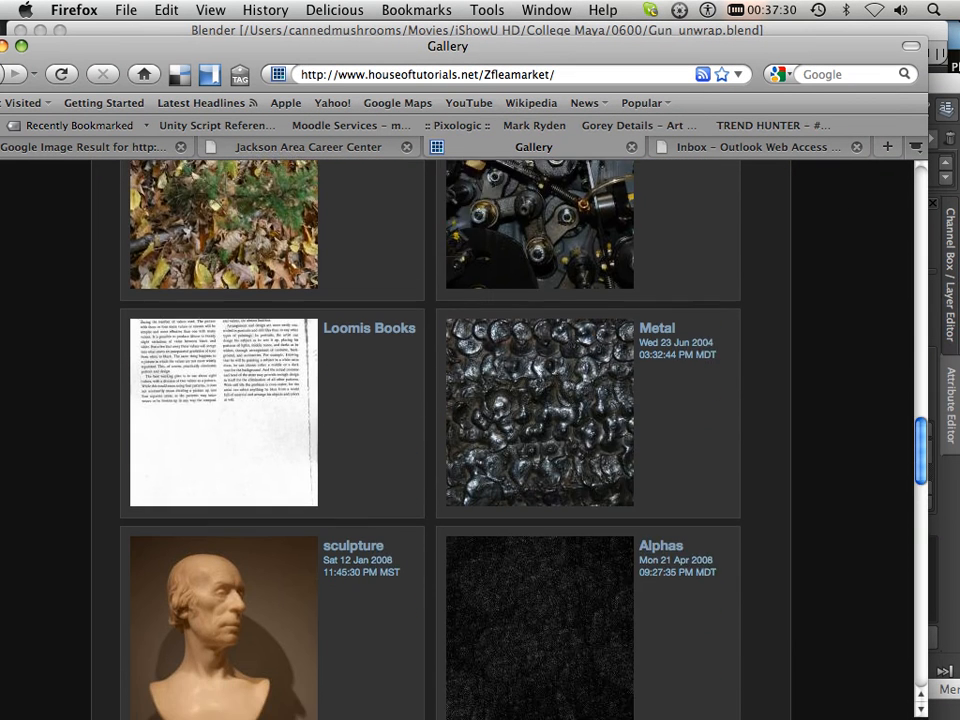
pyautogui.scroll(-2, 430, 440)
pyautogui.click(540, 317)
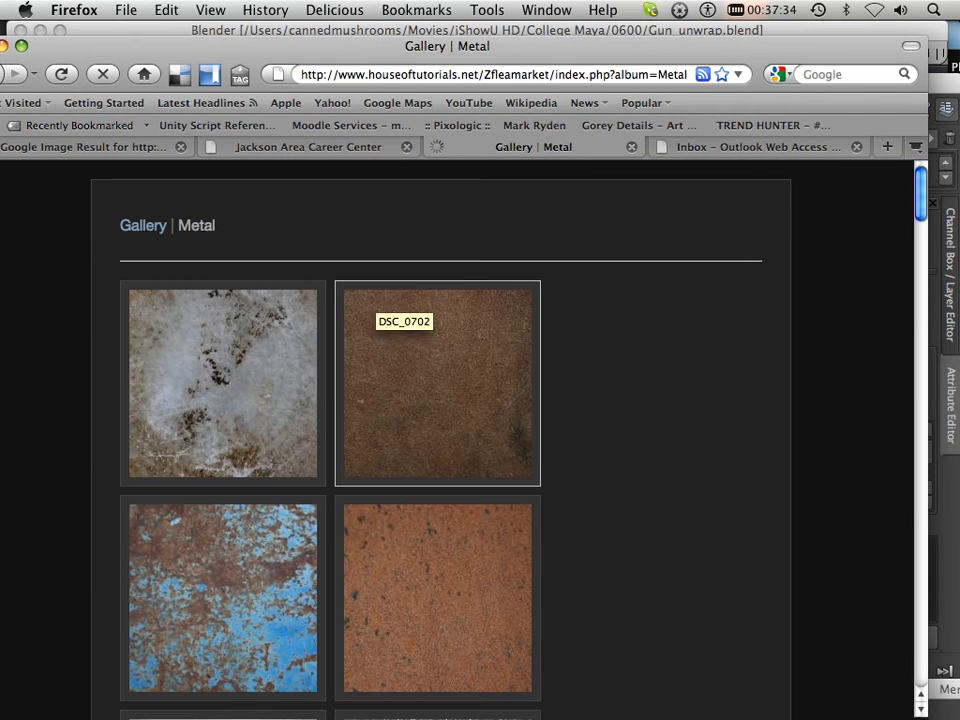
# - Look through the Metal album's textures and open the dark woven texture DSC_0689
pyautogui.scroll(-2, 400, 310)
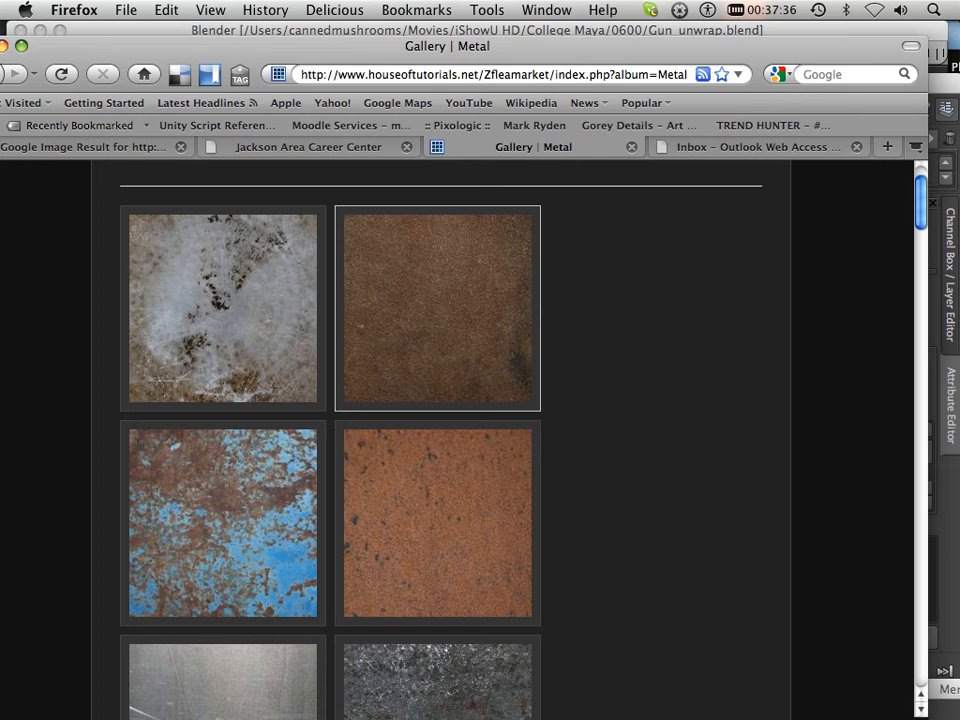
pyautogui.scroll(-20, 437, 350)
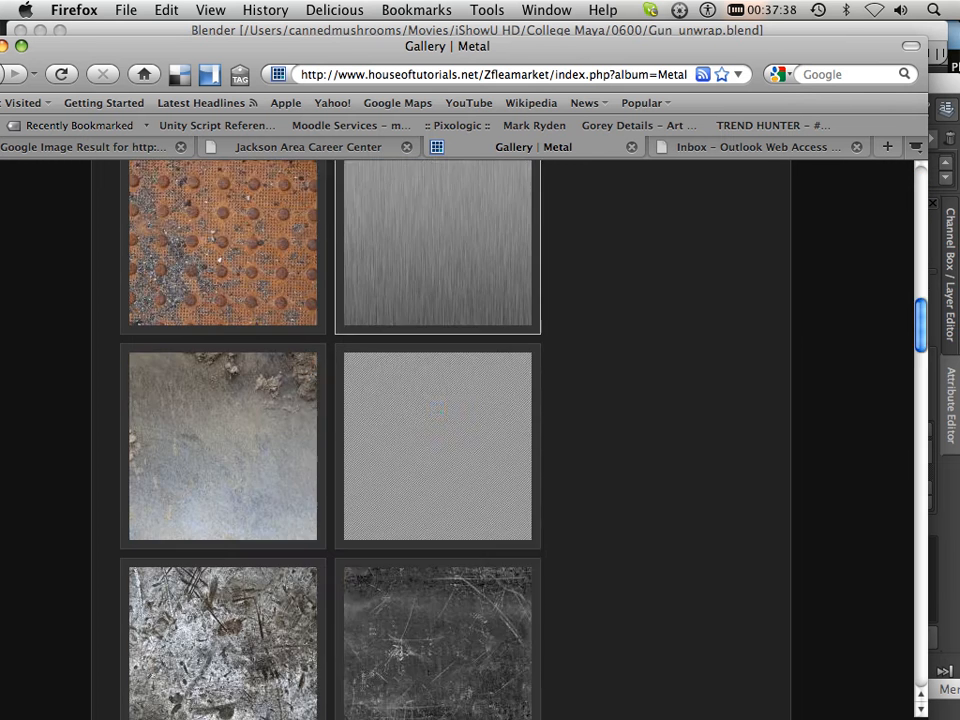
pyautogui.scroll(-20, 437, 380)
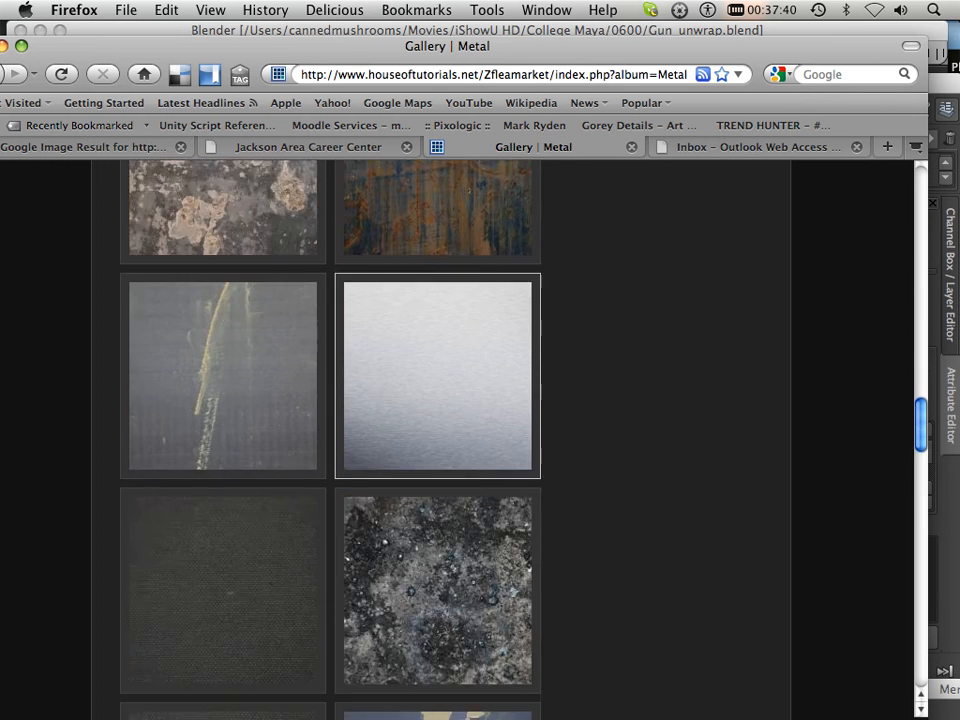
pyautogui.scroll(-2, 224, 350)
pyautogui.click(224, 303)
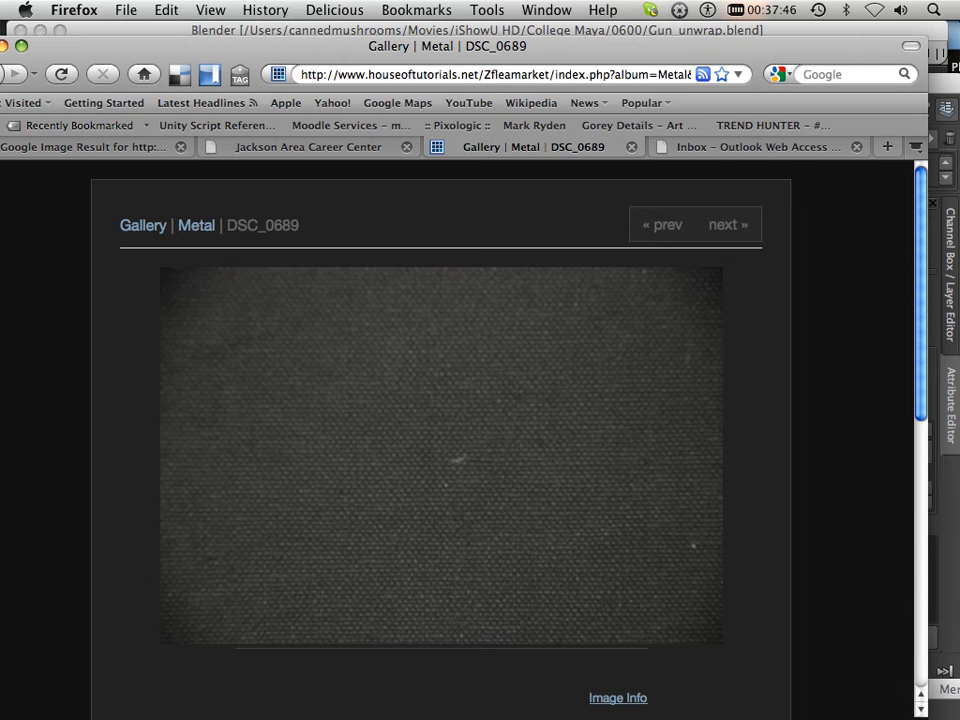
# - Shift the browser window to reveal its navigation controls, return to the Metal album and open the woven texture DSC_0688
pyautogui.moveTo(580, 46); pyautogui.dragTo(650, 48)
pyautogui.click(59, 76)
pyautogui.scroll(-3, 300, 450)
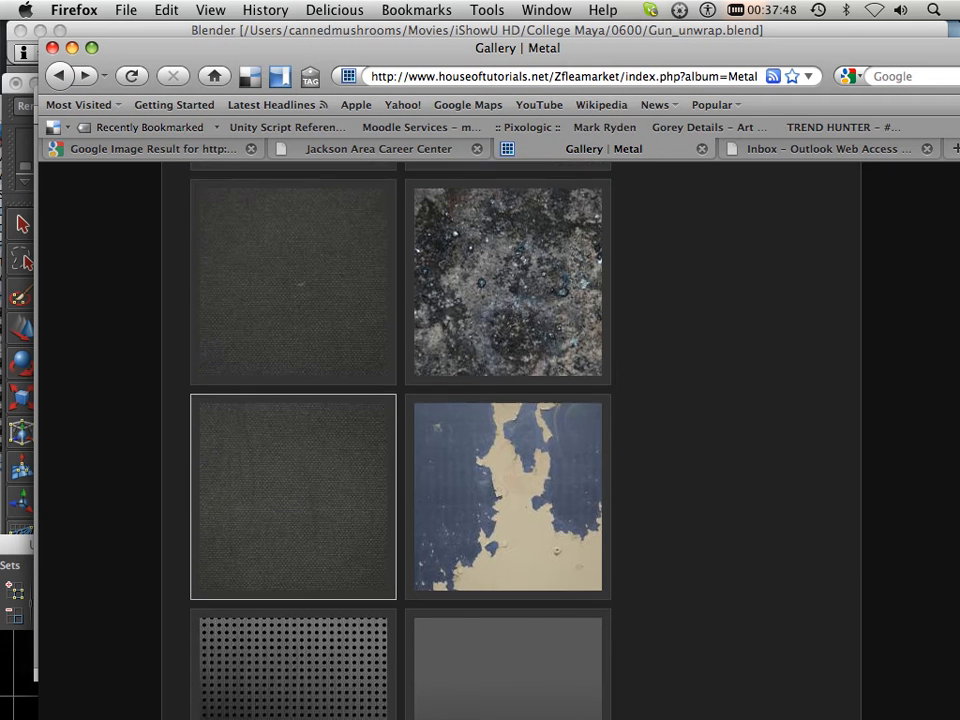
pyautogui.click(293, 432)
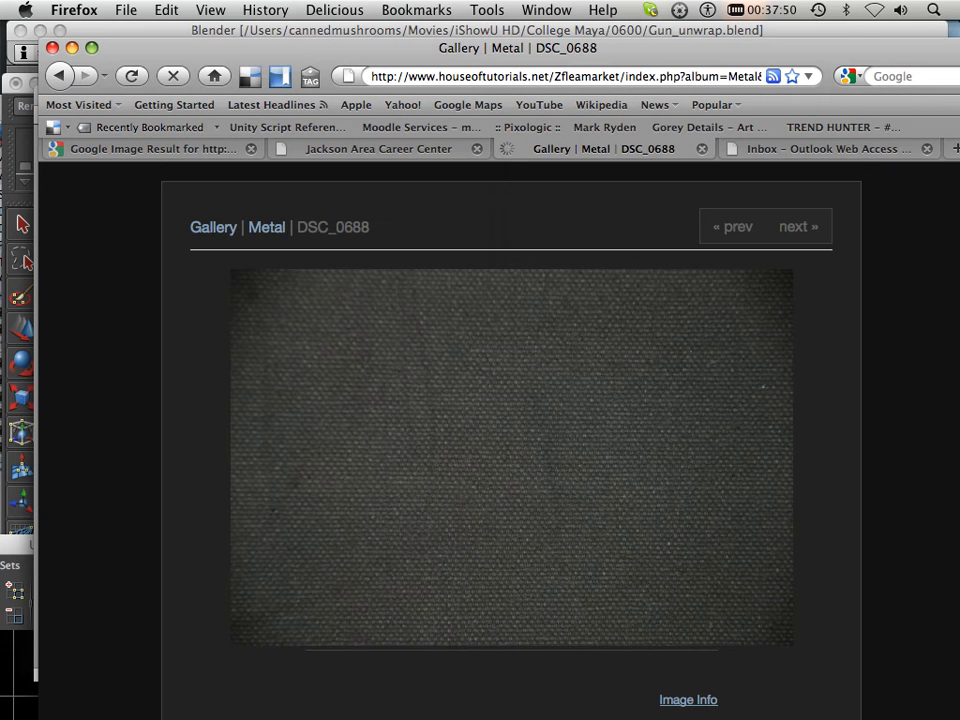
# - Open the DSC_0688 texture at full size and copy the image
pyautogui.rightClick(446, 461)
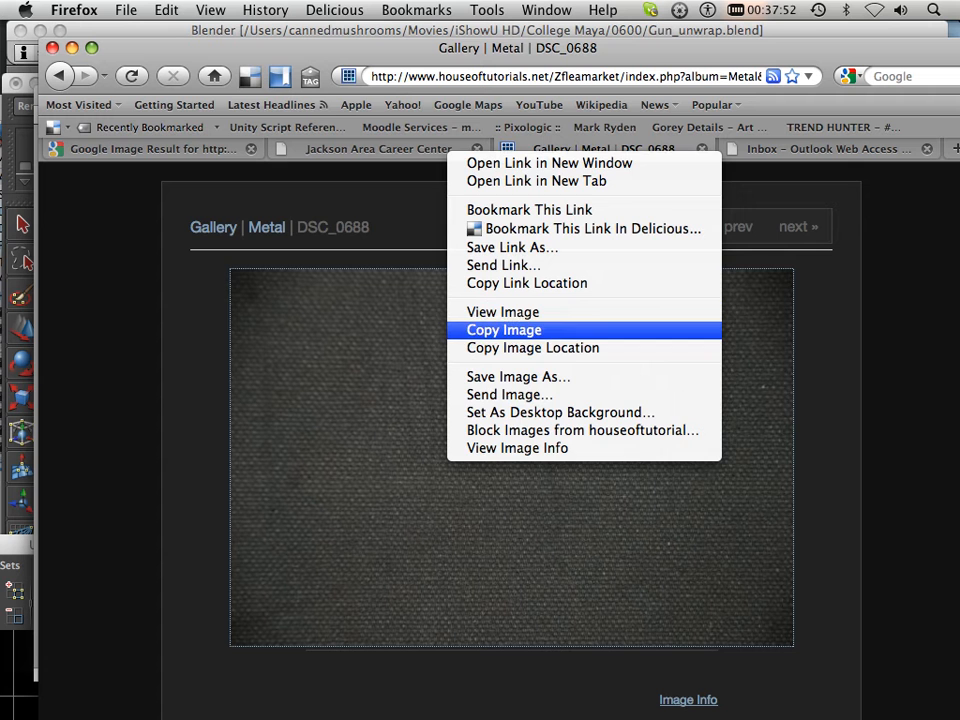
pyautogui.click(503, 330)
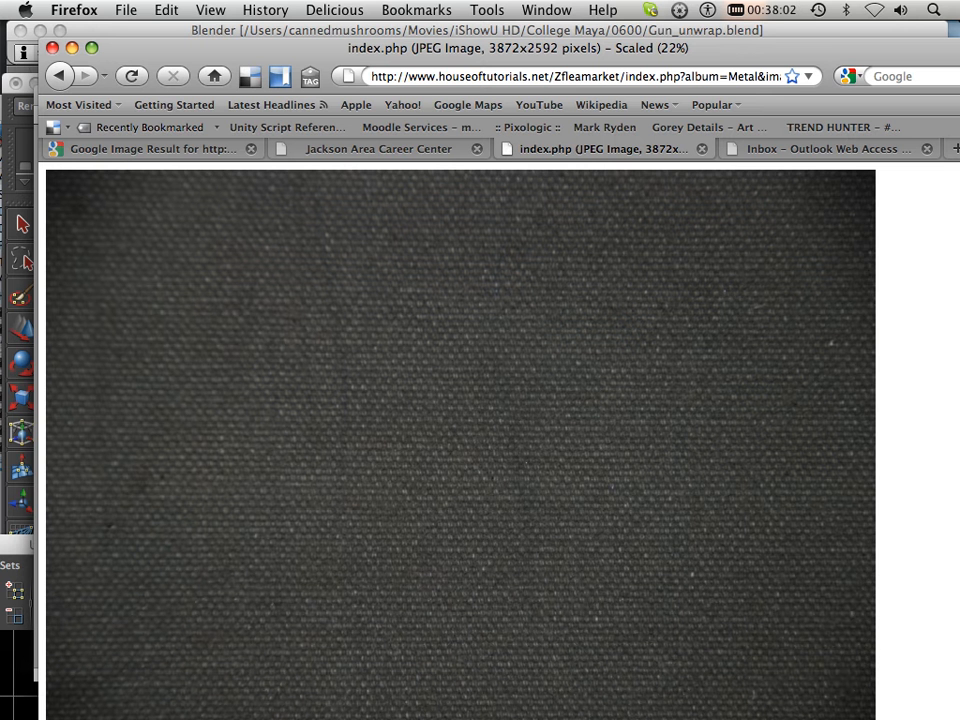
pyautogui.rightClick(345, 376)
pyautogui.click(400, 384)
# - Switch to Photoshop and paste the copied woven texture into baked_OCC.tif as a new layer
pyautogui.click(108, 700)
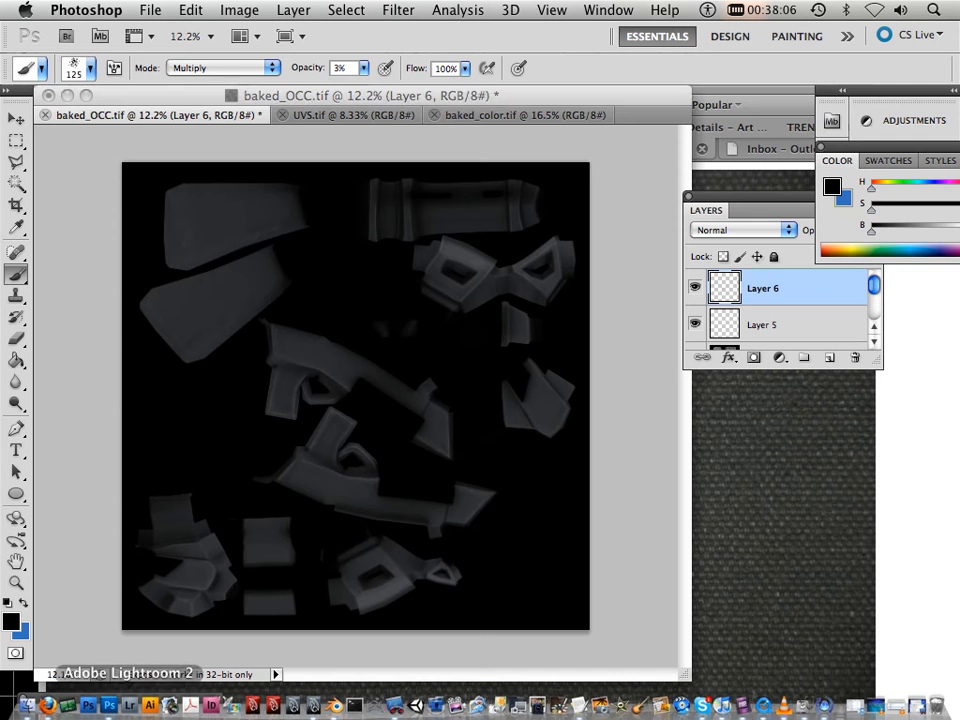
pyautogui.click(191, 10)
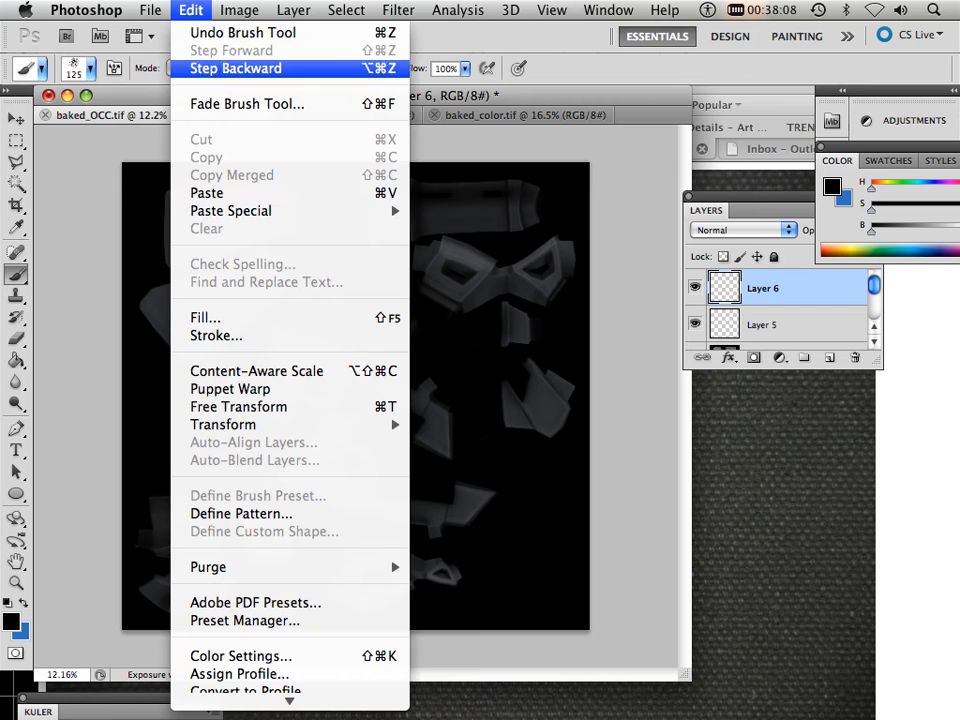
pyautogui.click(222, 194)
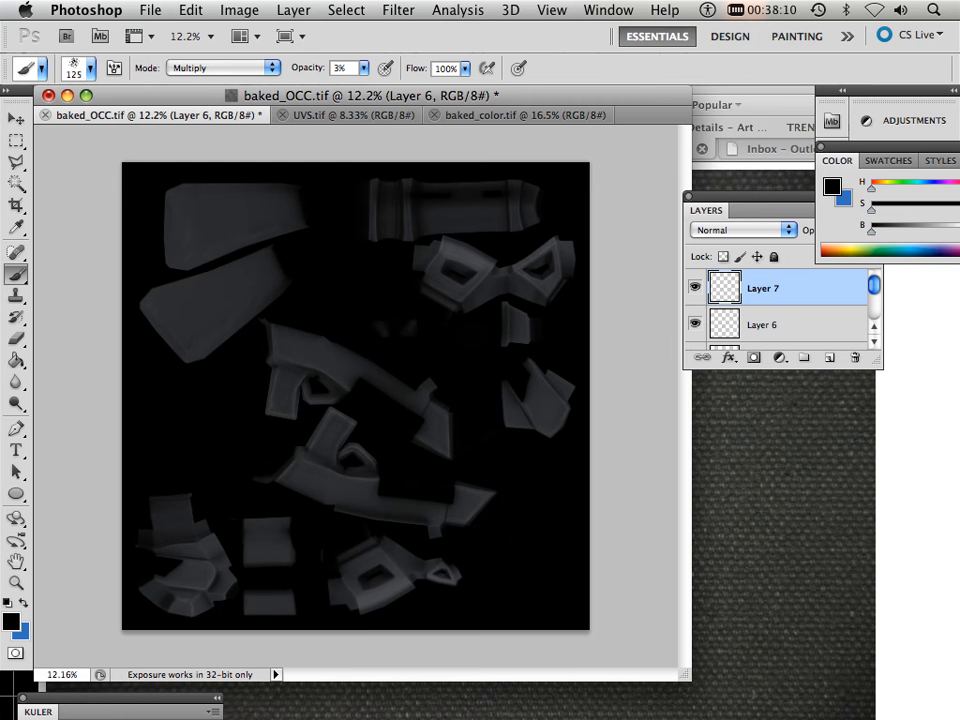
# - Move the wireframe layer Background copy to the top of the layer stack and show it in Multiply mode
pyautogui.scroll(-10, 780, 310)
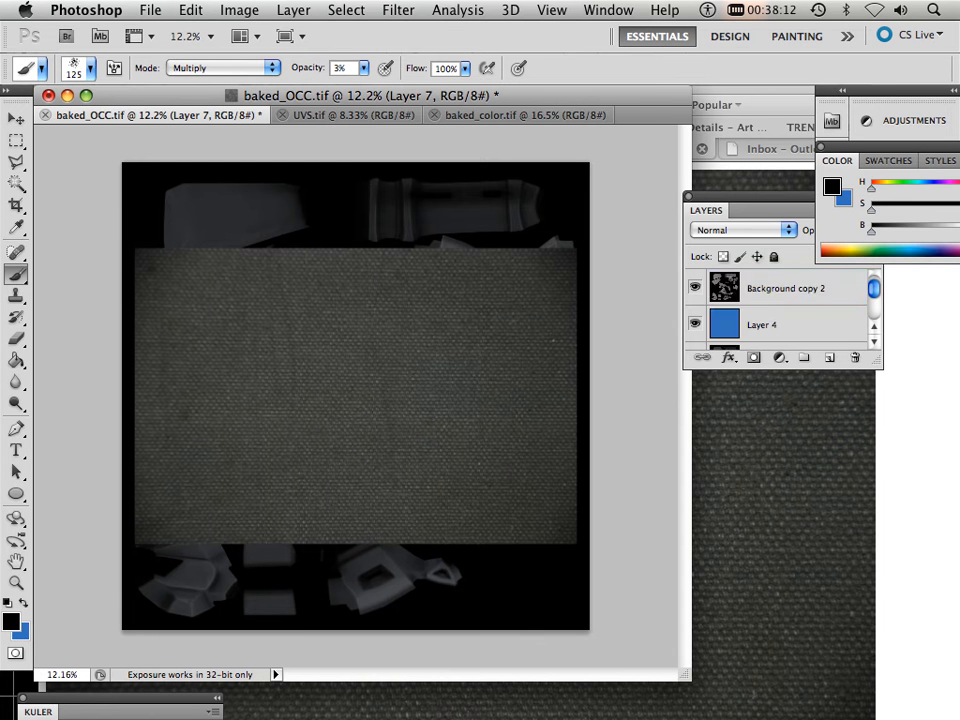
pyautogui.scroll(-3, 780, 310)
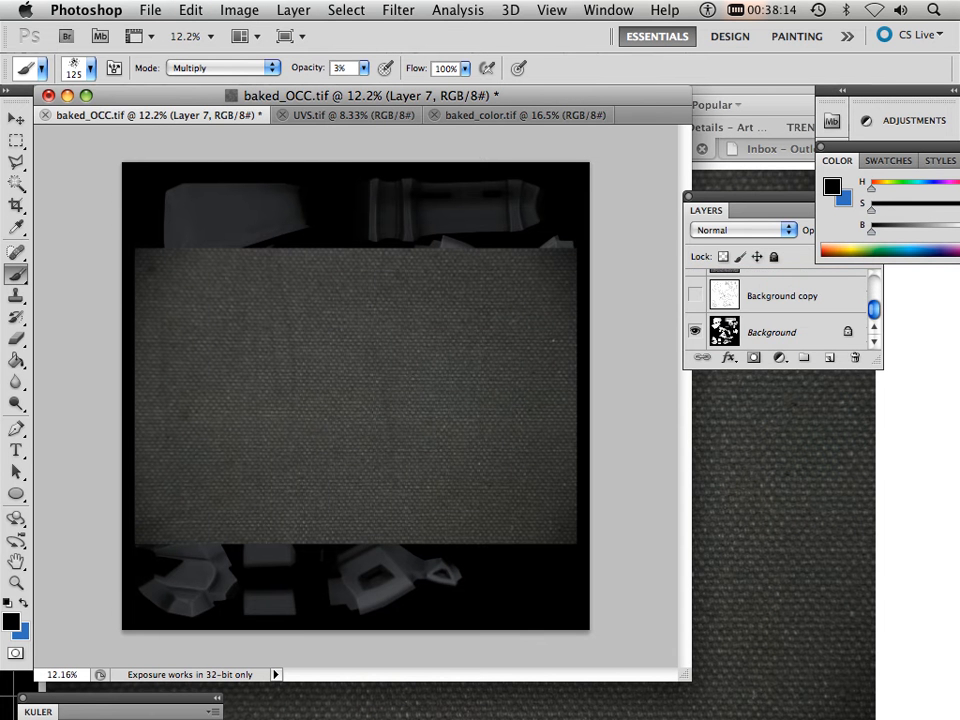
pyautogui.click(784, 297)
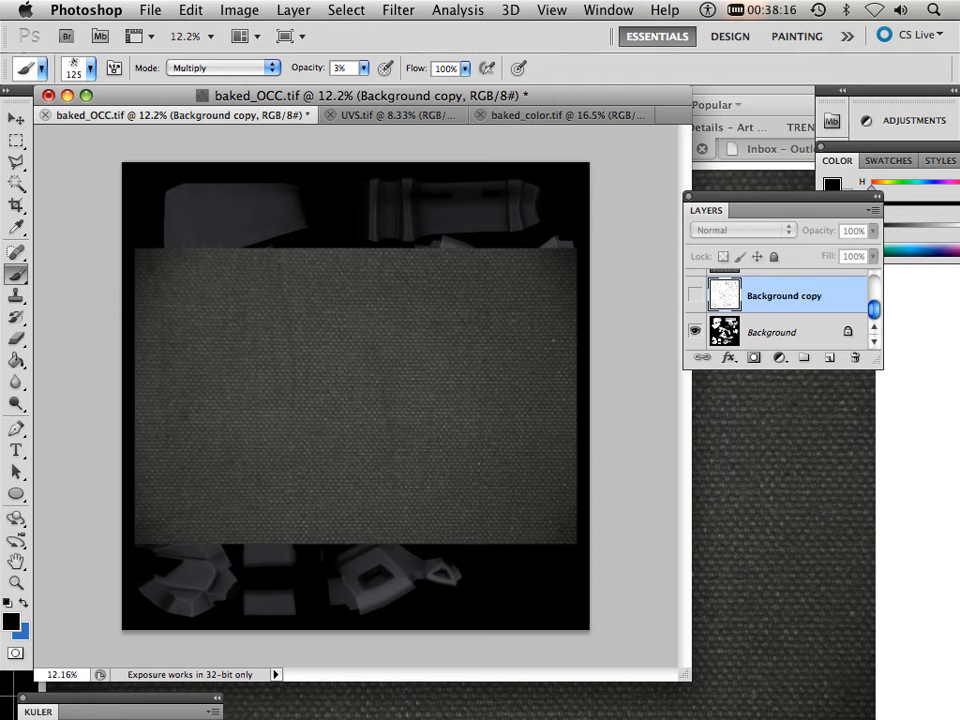
pyautogui.moveTo(784, 297); pyautogui.dragTo(786, 288)
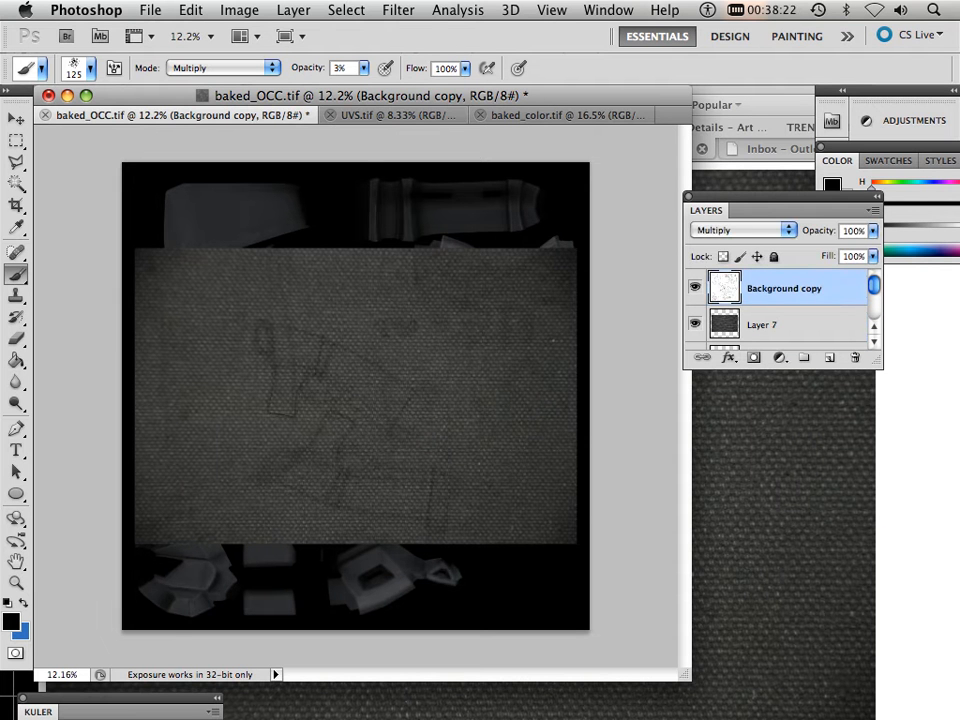
# - Try Linear Dodge (Add) on the Background copy wireframe layer, then set its blend mode to Soft Light
pyautogui.scroll(-2, 784, 308)
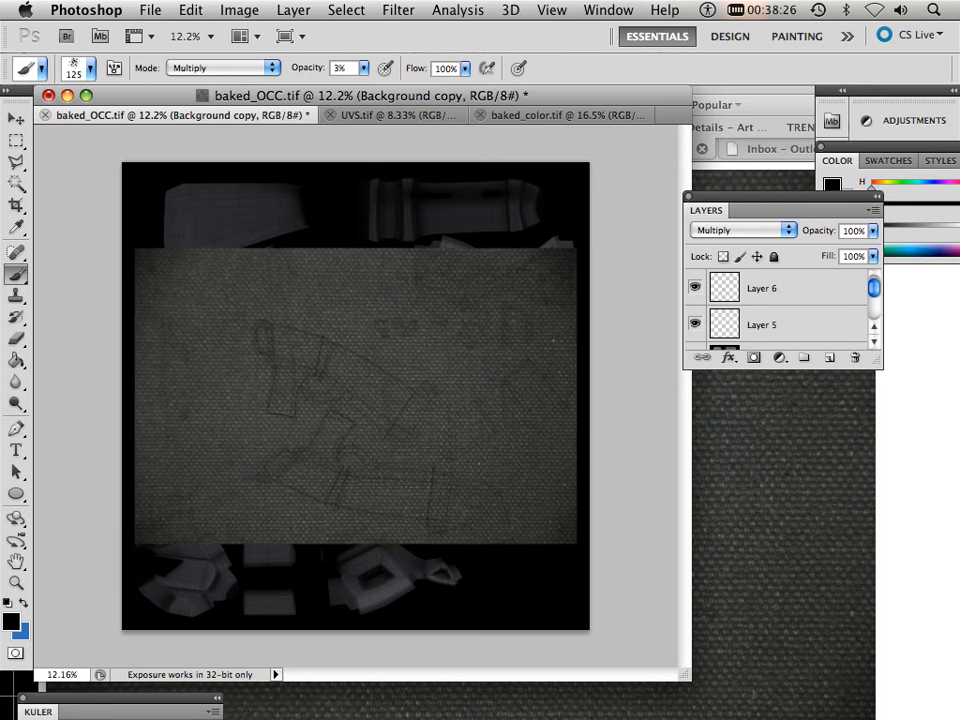
pyautogui.scroll(2, 784, 308)
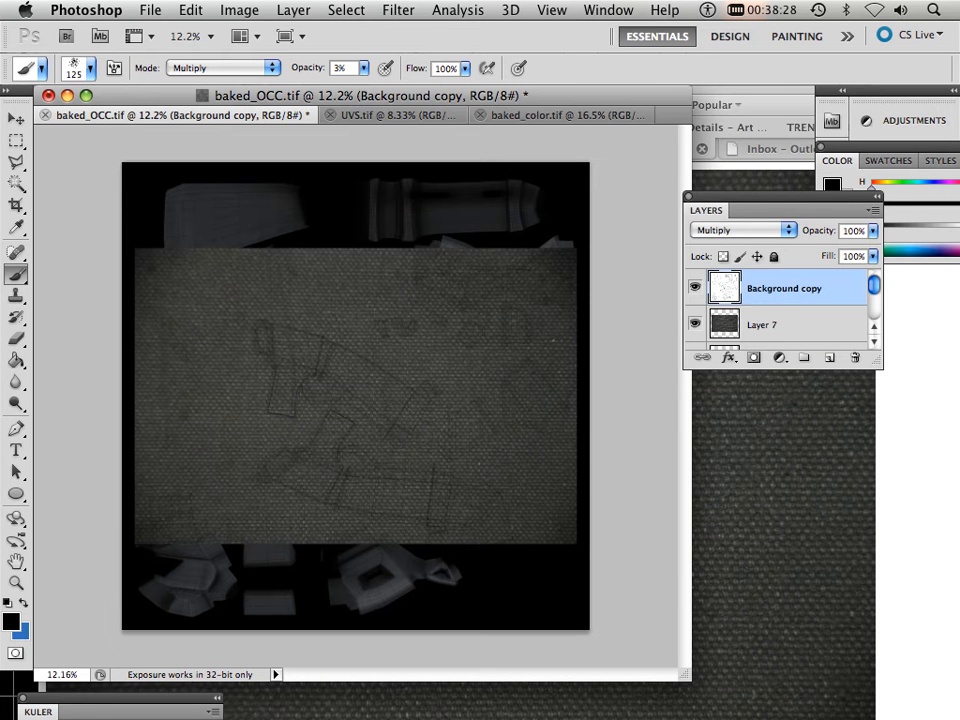
pyautogui.click(741, 230)
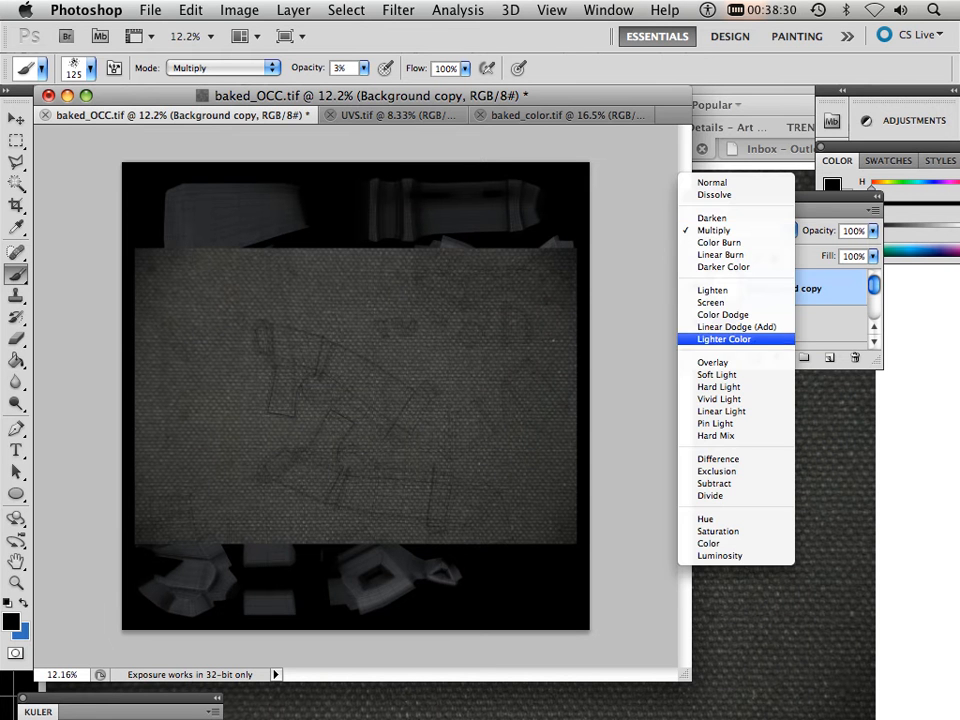
pyautogui.click(736, 326)
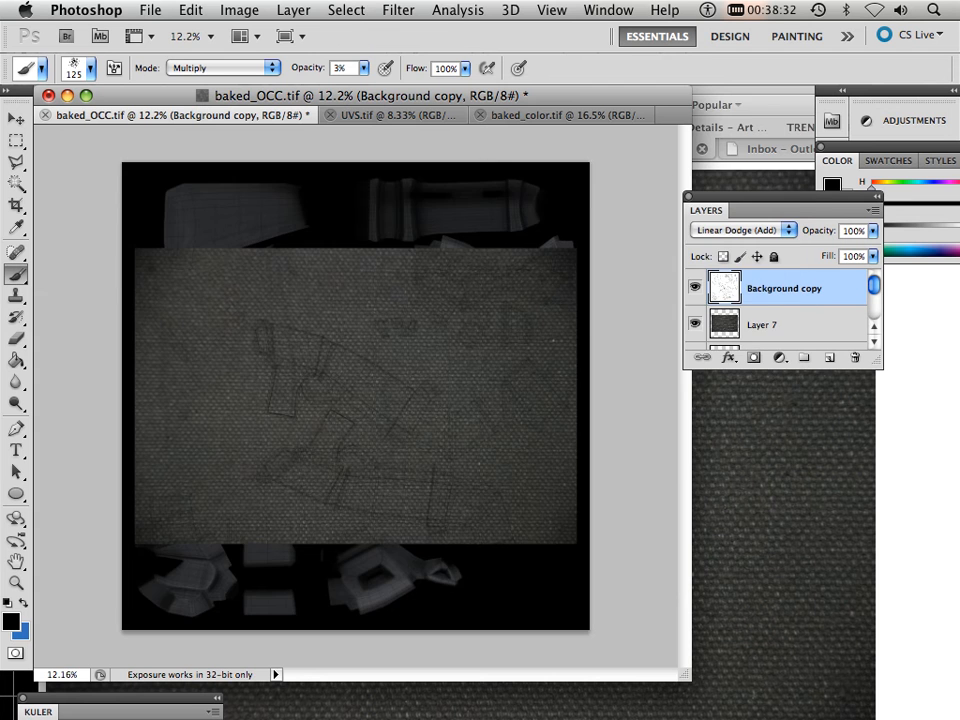
pyautogui.click(770, 230)
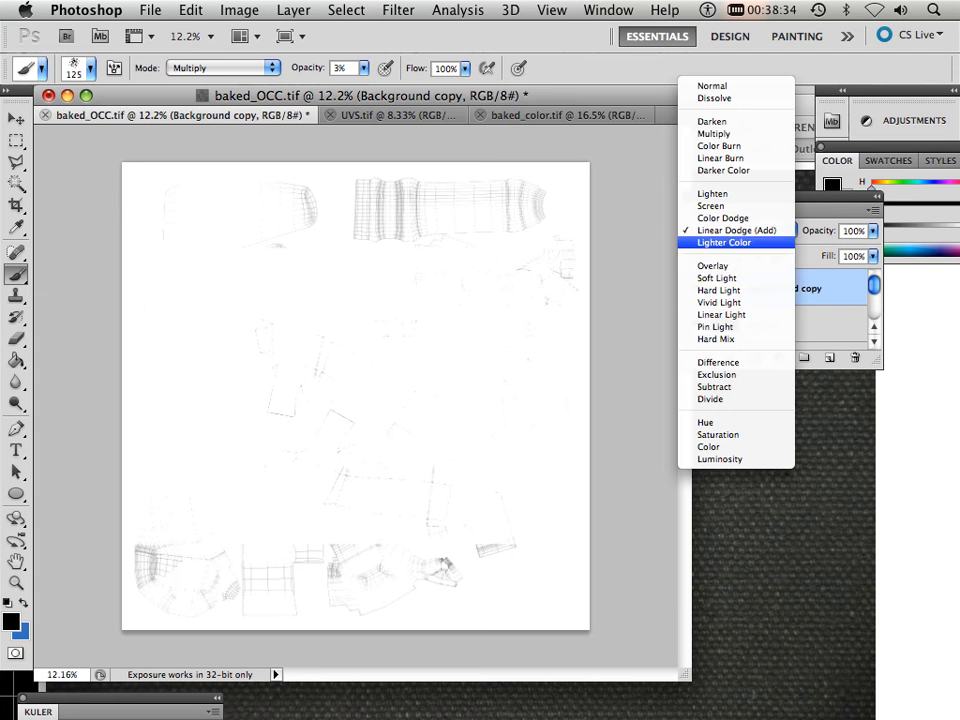
pyautogui.click(812, 366)
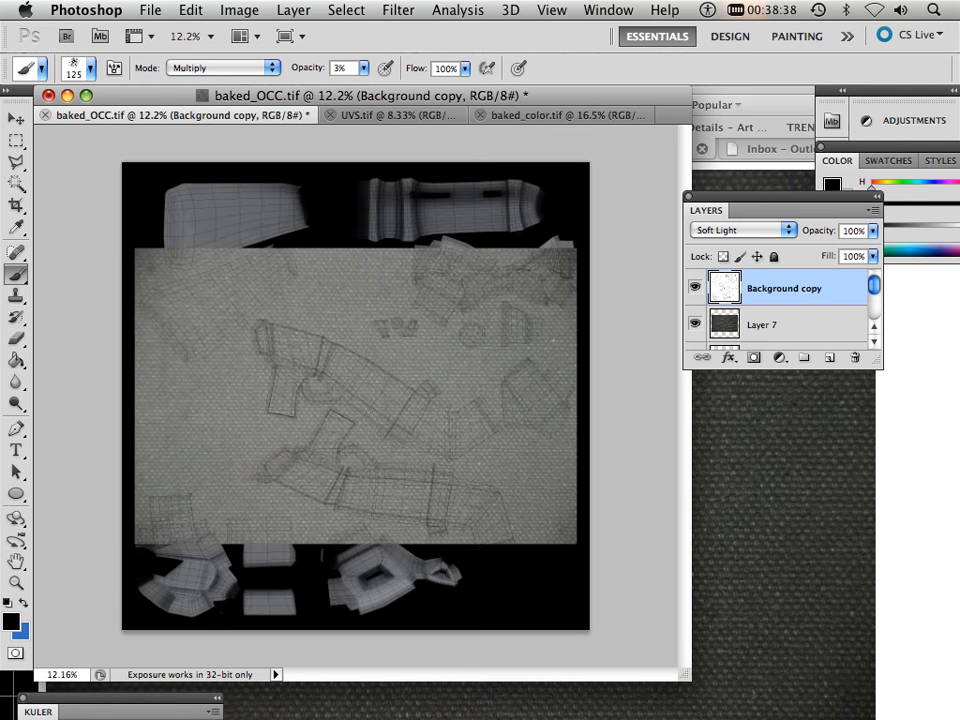
# - Scale Layer 7 to 38.20%, rotate it -9.80° and fit it over the upper-left UV shell, applying the transformation
pyautogui.click(787, 325)
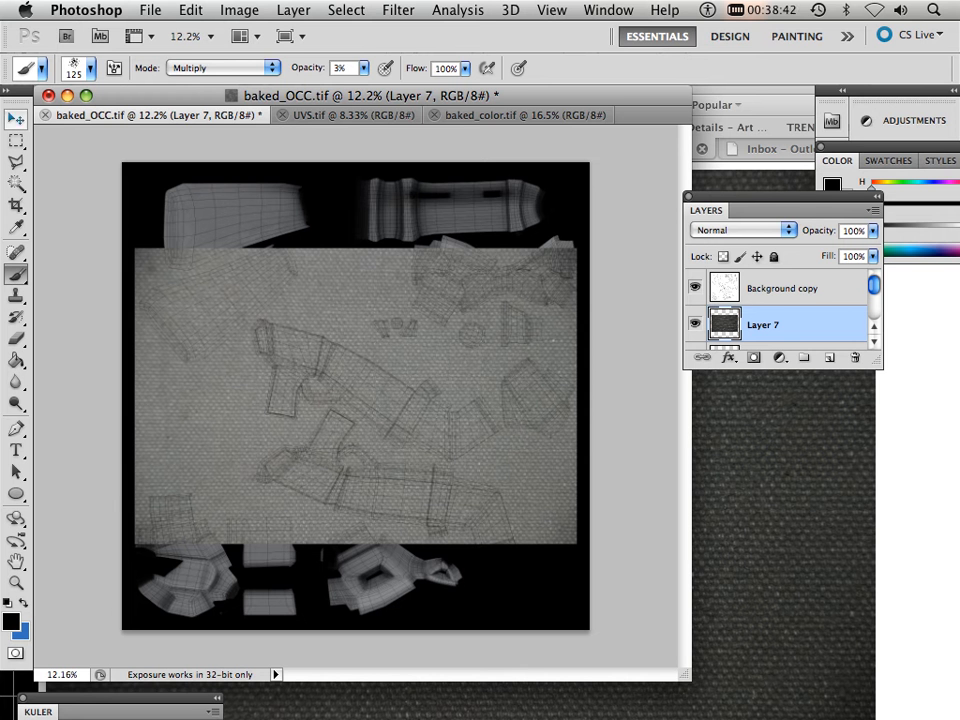
pyautogui.click(16, 119)
pyautogui.moveTo(300, 390); pyautogui.dragTo(255, 284)
pyautogui.moveTo(532, 443); pyautogui.dragTo(276, 198)
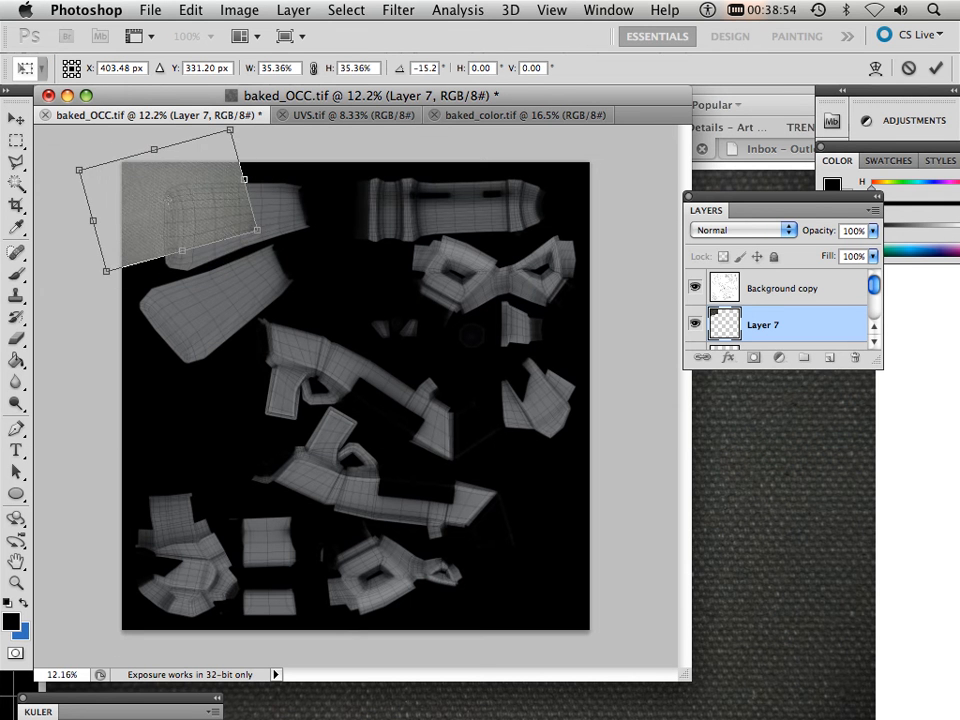
pyautogui.moveTo(168, 200); pyautogui.dragTo(234, 220)
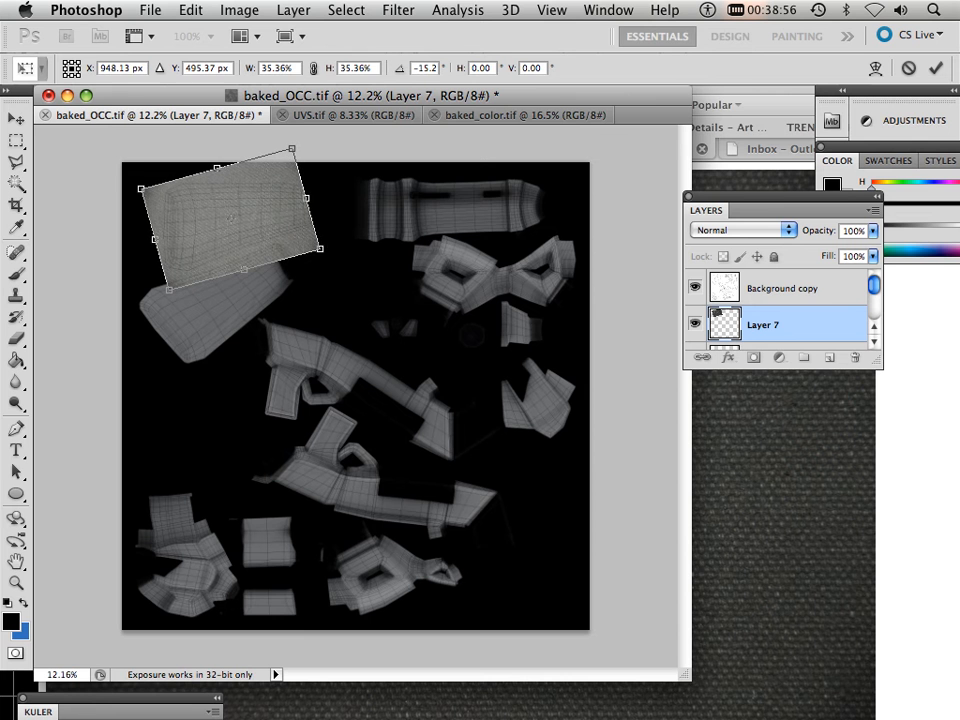
pyautogui.moveTo(319, 248); pyautogui.dragTo(334, 253)
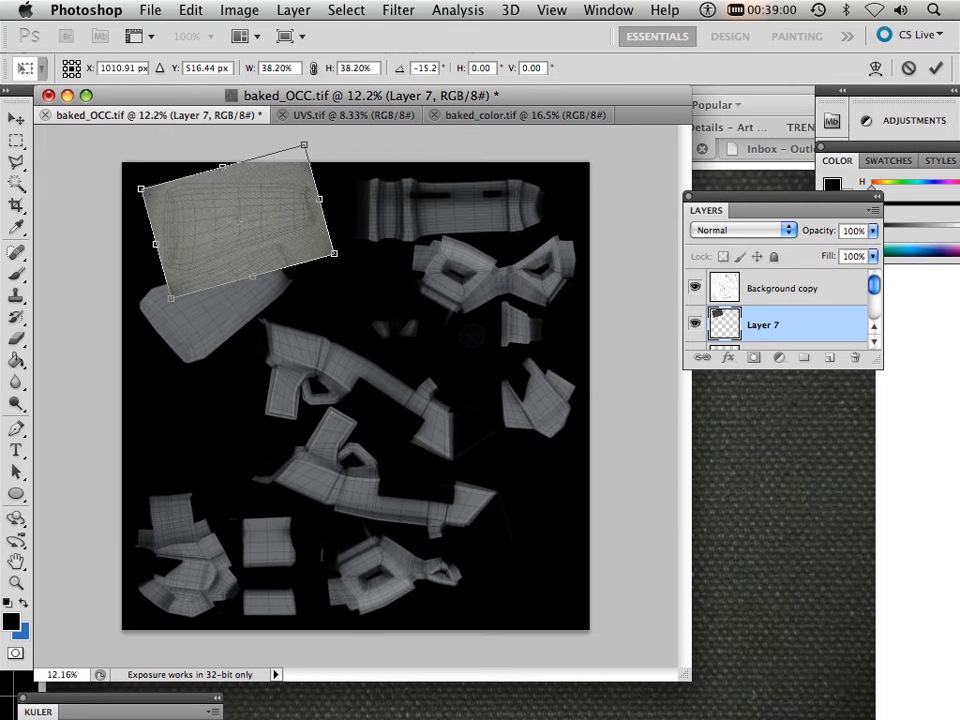
pyautogui.moveTo(344, 257); pyautogui.dragTo(341, 266)
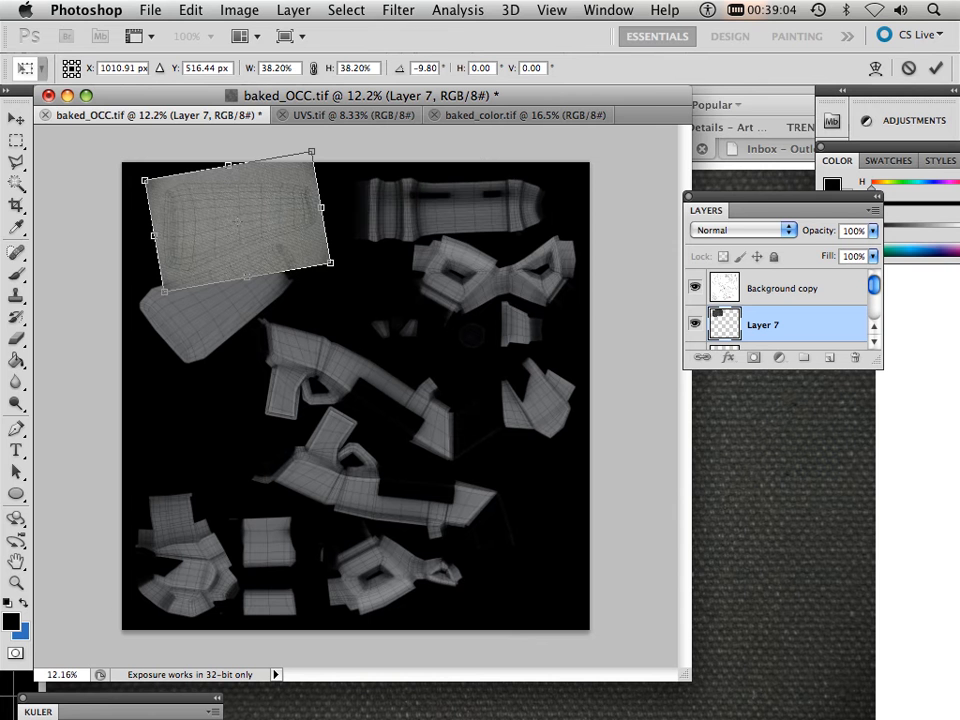
pyautogui.click(16, 119)
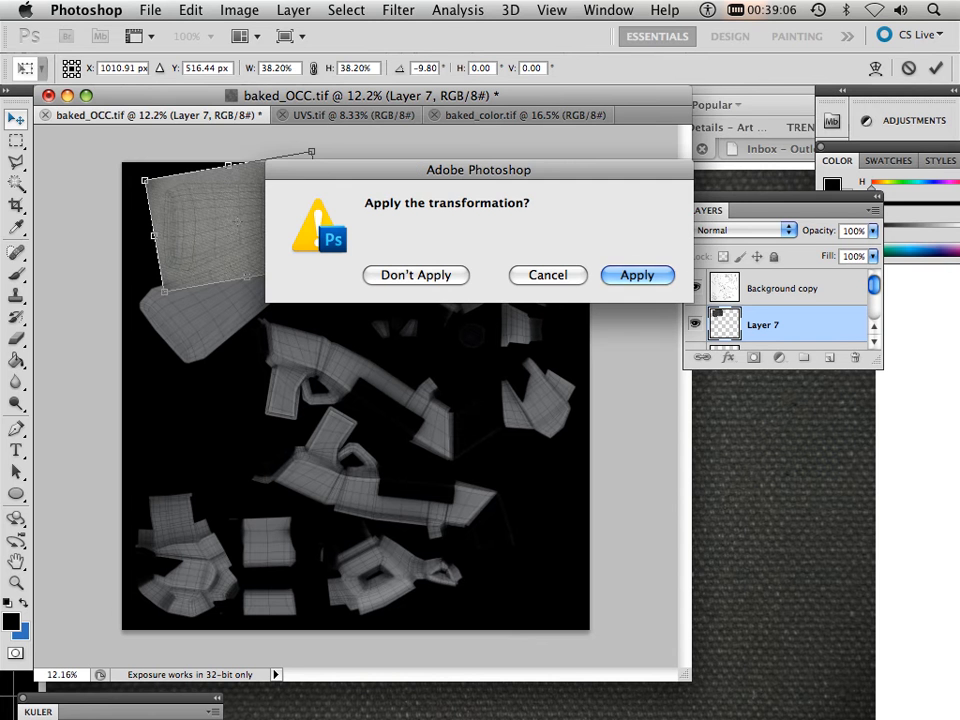
pyautogui.press('Return')
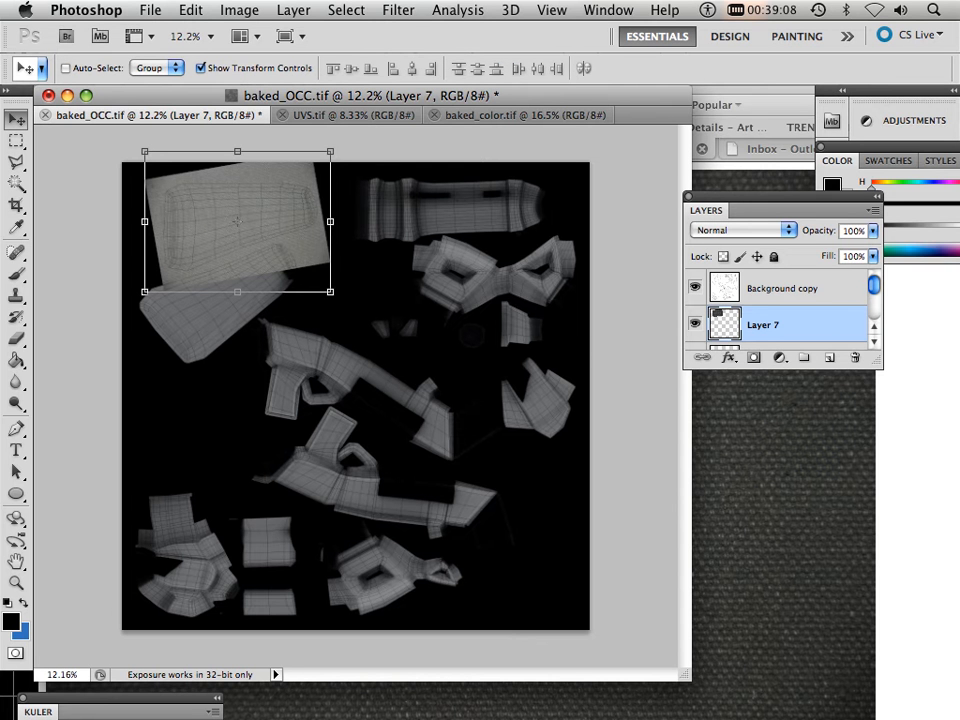
# - Duplicate Layer 7, move the copy over the shell below, rotate it -18.2° and apply it, then hide the original Layer 7
pyautogui.moveTo(740, 324); pyautogui.dragTo(829, 357)
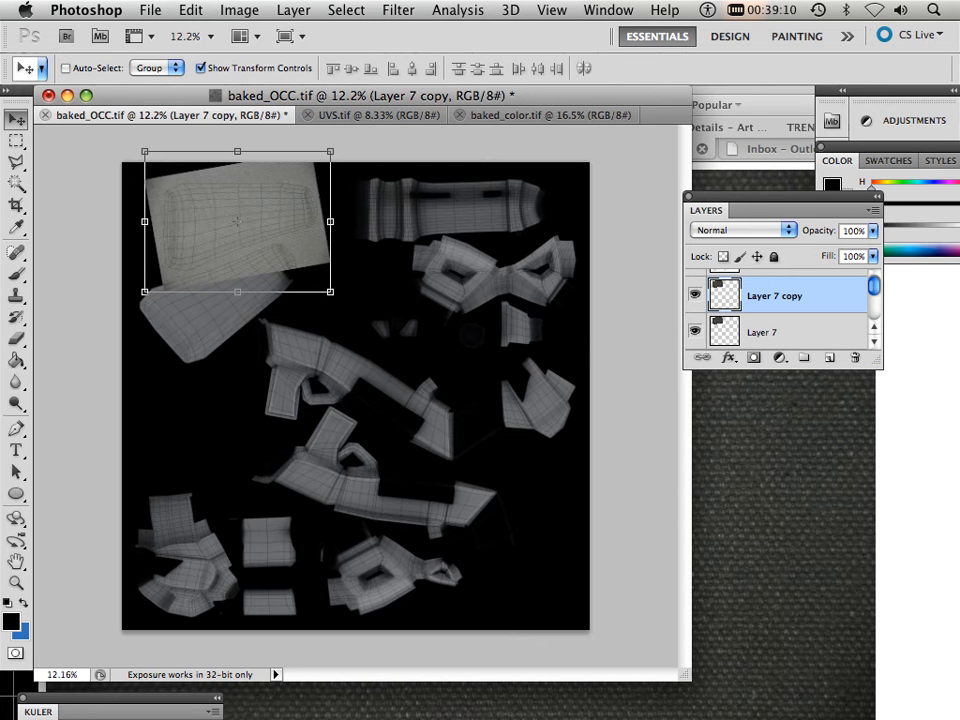
pyautogui.moveTo(237, 221); pyautogui.dragTo(227, 304)
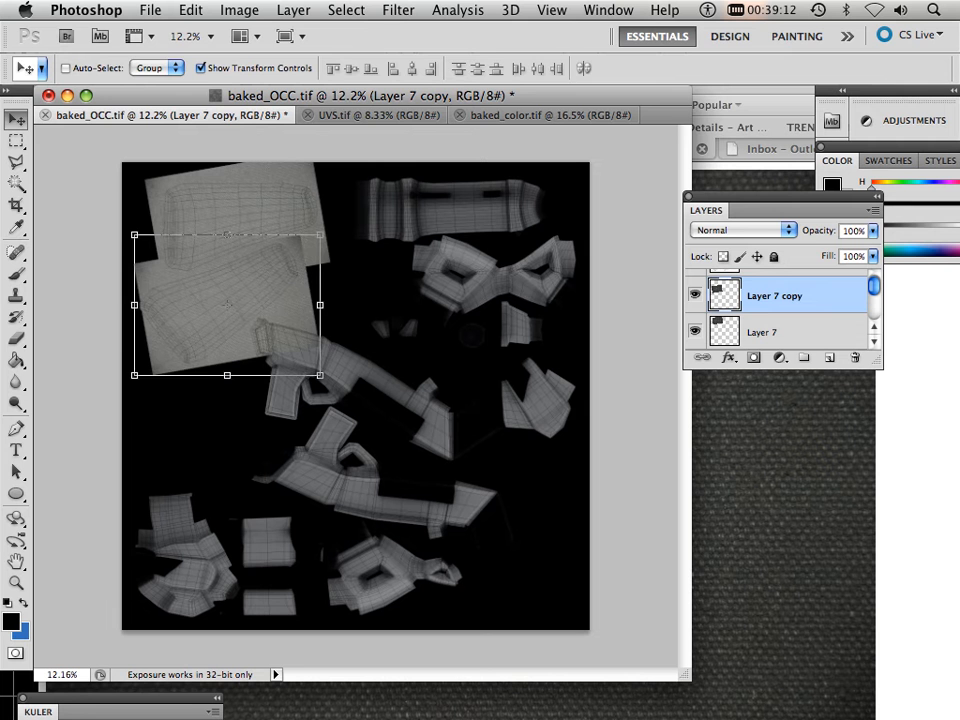
pyautogui.moveTo(337, 388); pyautogui.dragTo(358, 351)
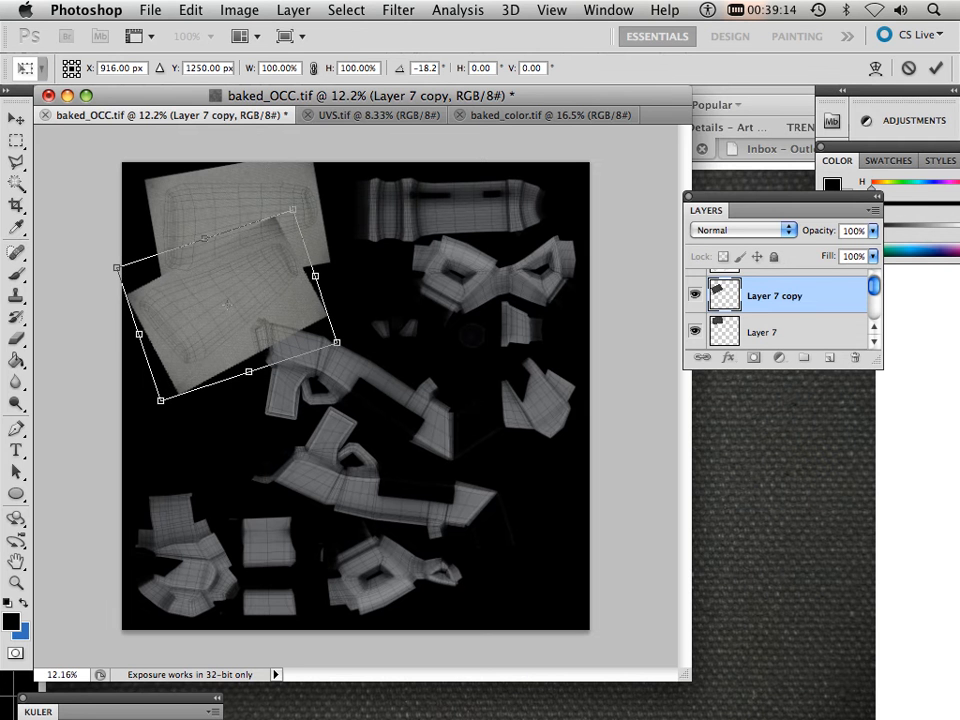
pyautogui.moveTo(238, 304); pyautogui.dragTo(223, 301)
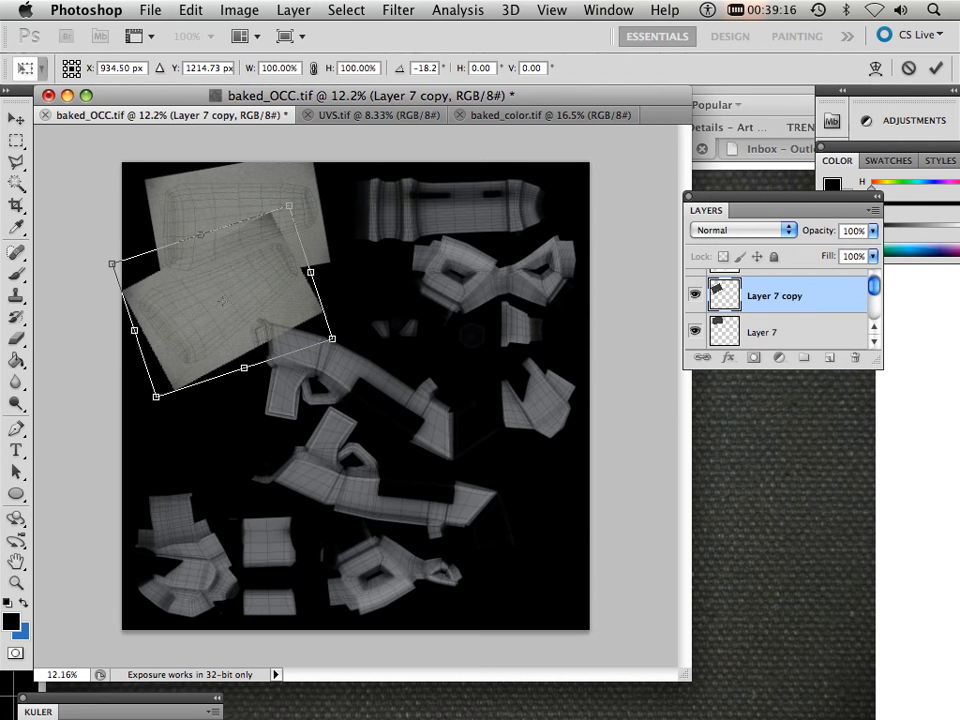
pyautogui.press('v')
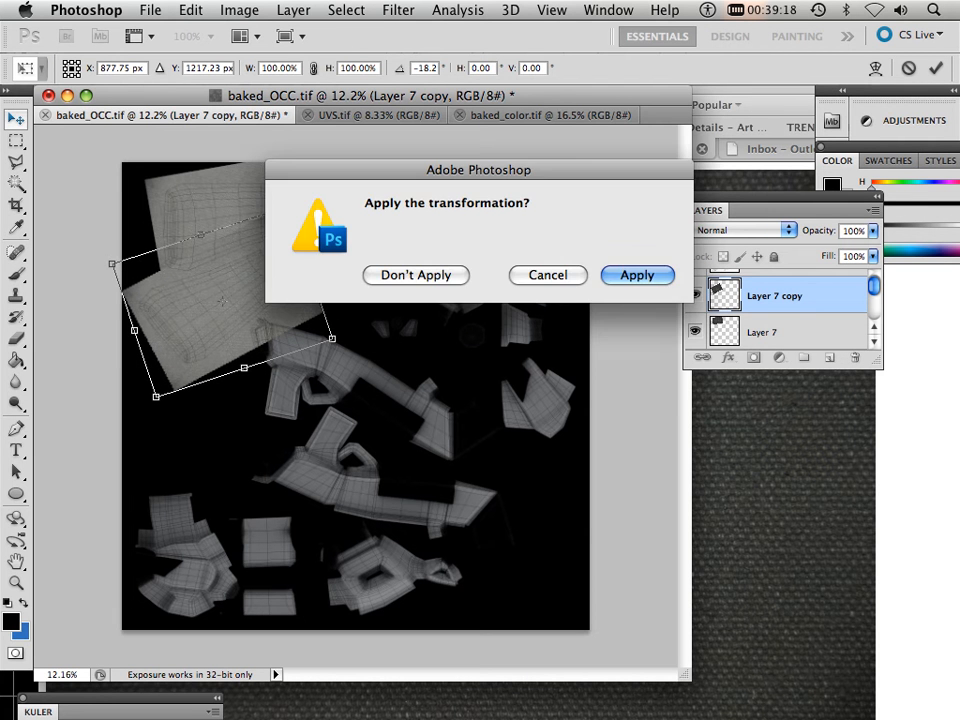
pyautogui.press('Return')
pyautogui.click(695, 331)
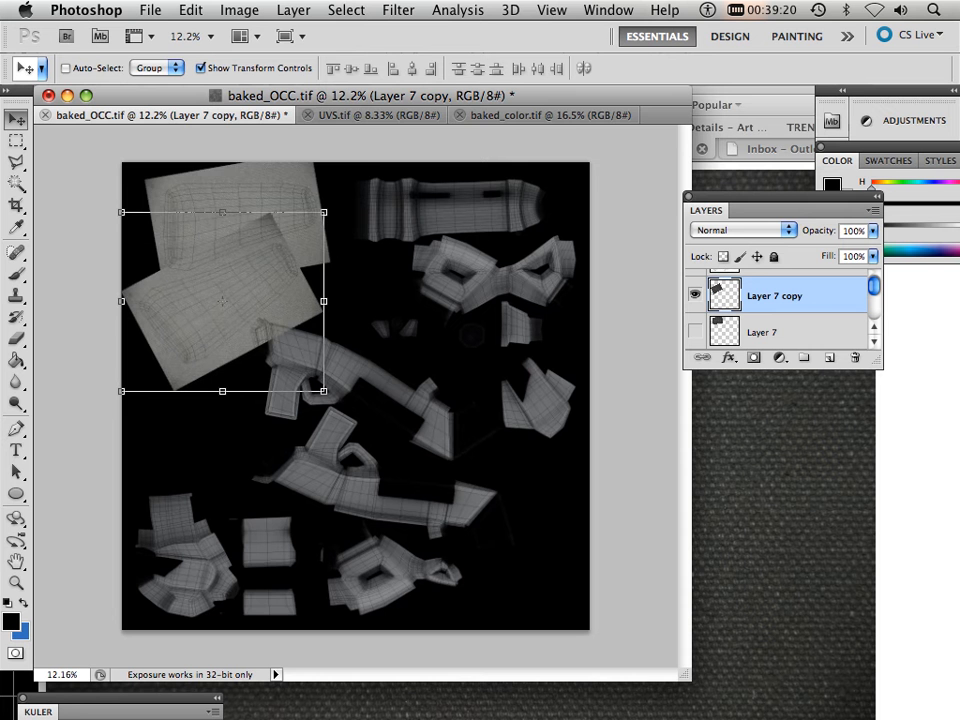
# - Warp Layer 7 copy, pulling its lower-right corner and lower edge in towards the outline of the second UV shell
pyautogui.scroll(10, 280, 267)
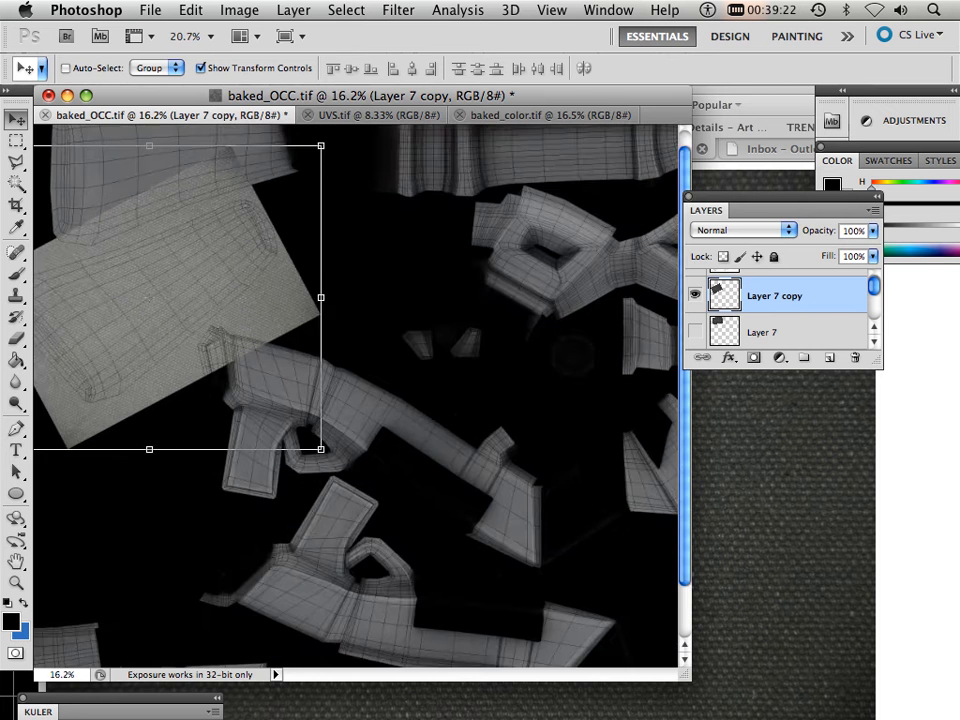
pyautogui.scroll(-4, 337, 314)
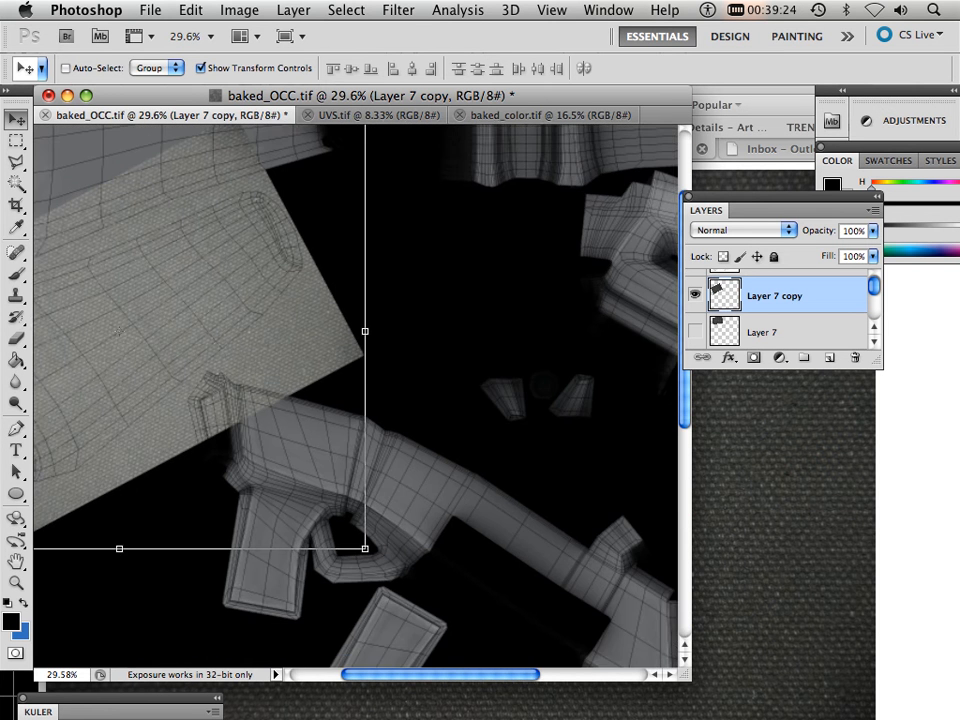
pyautogui.hscroll(-5, 356, 395)
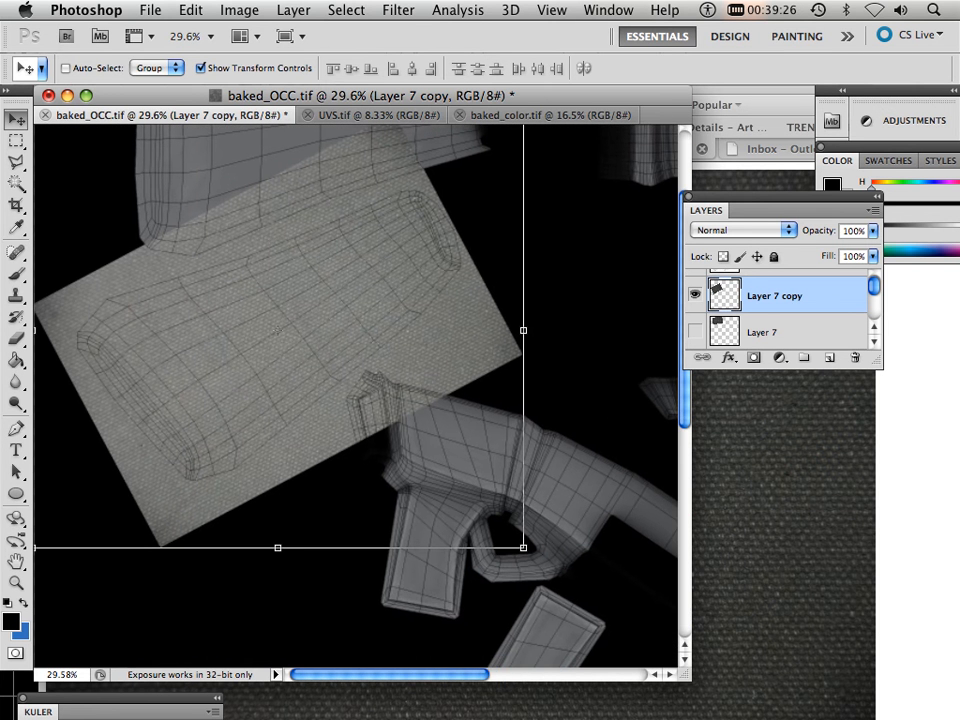
pyautogui.click(239, 10)
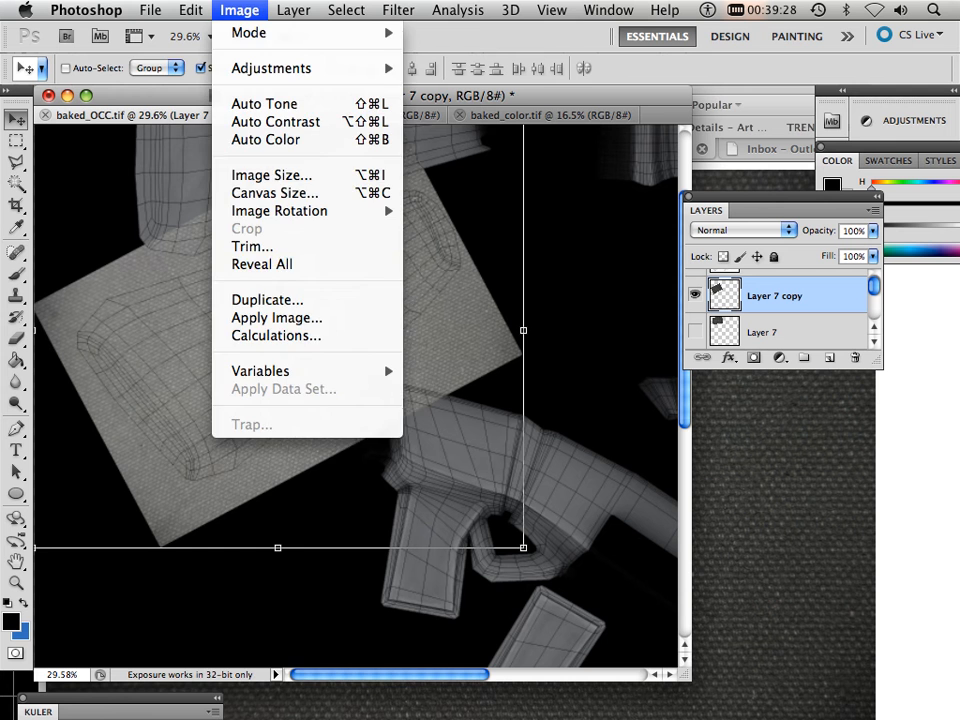
pyautogui.moveTo(191, 10)
pyautogui.moveTo(240, 424)
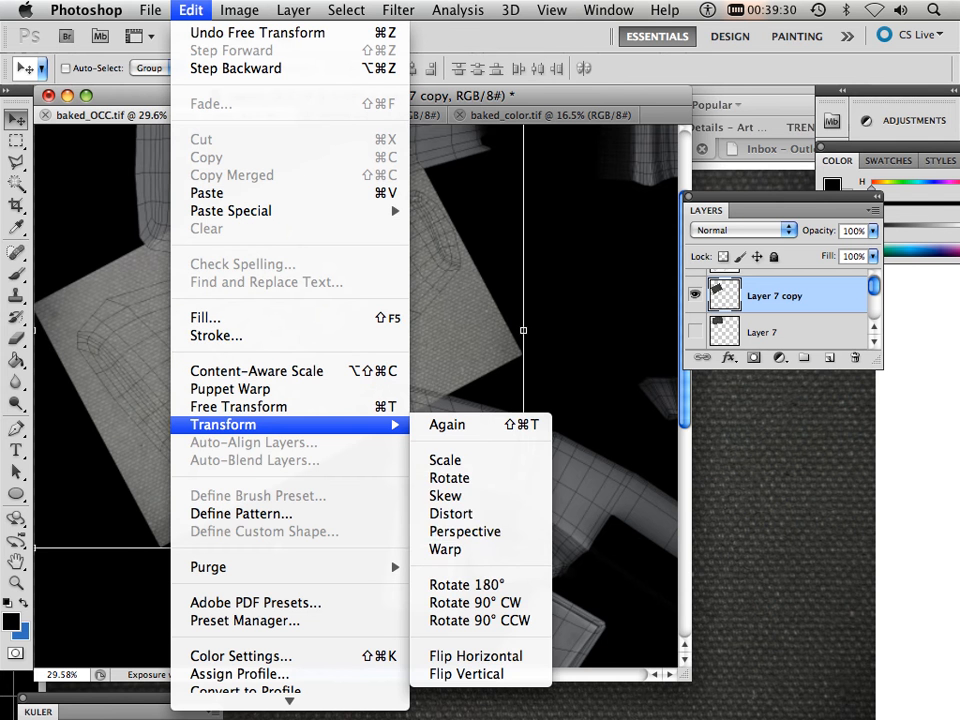
pyautogui.click(445, 549)
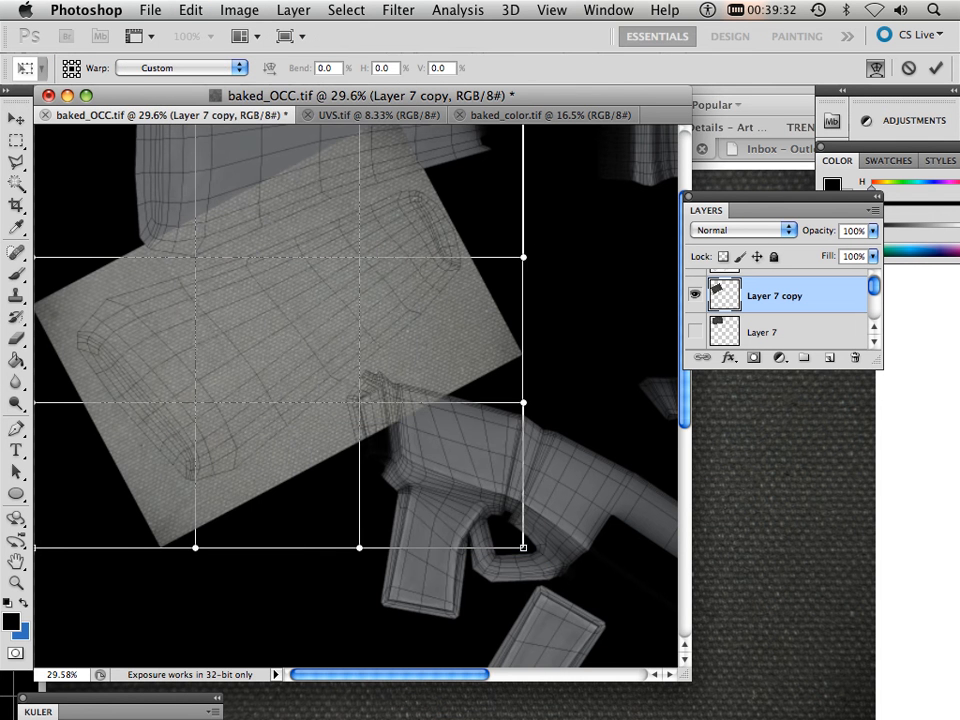
pyautogui.moveTo(523, 548); pyautogui.dragTo(500, 369)
pyautogui.moveTo(523, 257); pyautogui.dragTo(437, 145)
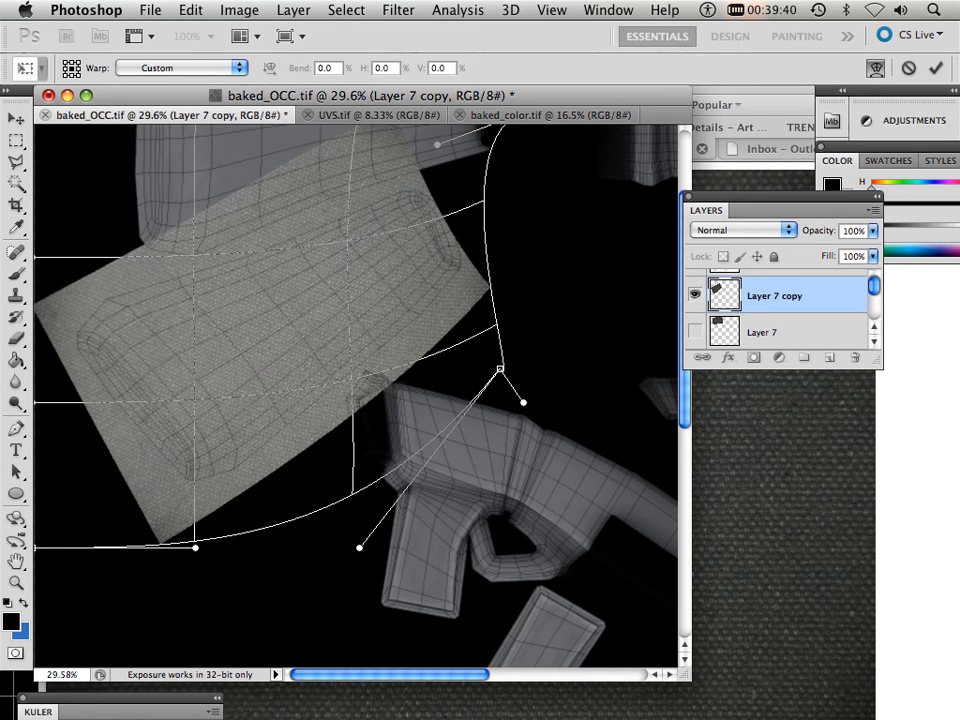
pyautogui.moveTo(195, 547); pyautogui.dragTo(228, 458)
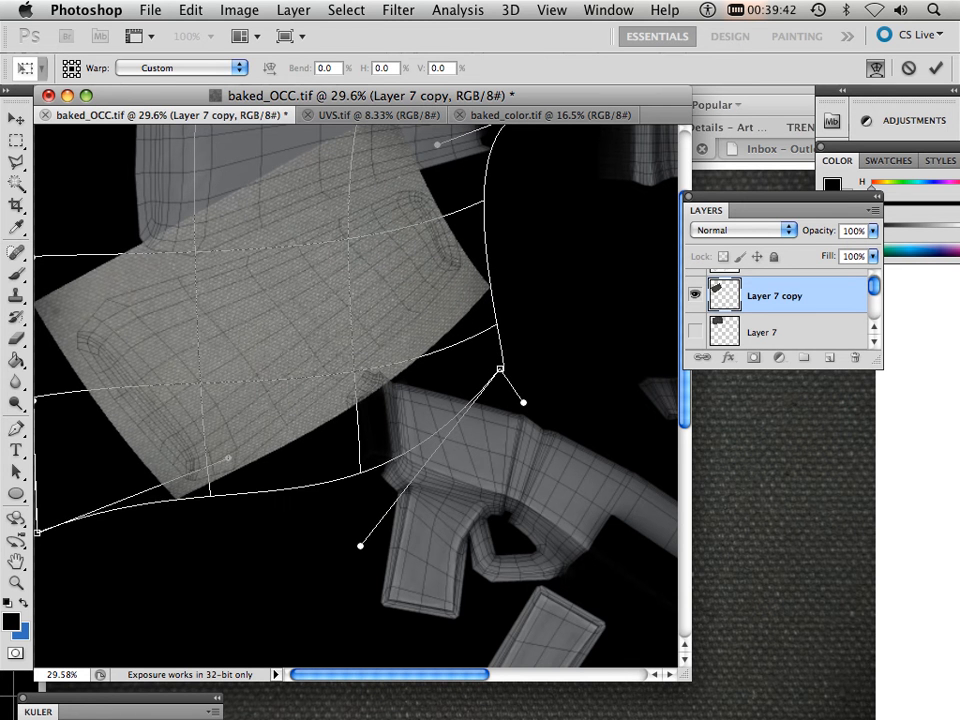
# - Bend the warp's upper edge down to the shell's top outline and curve the texture's right end around the shell
pyautogui.scroll(3, 355, 395)
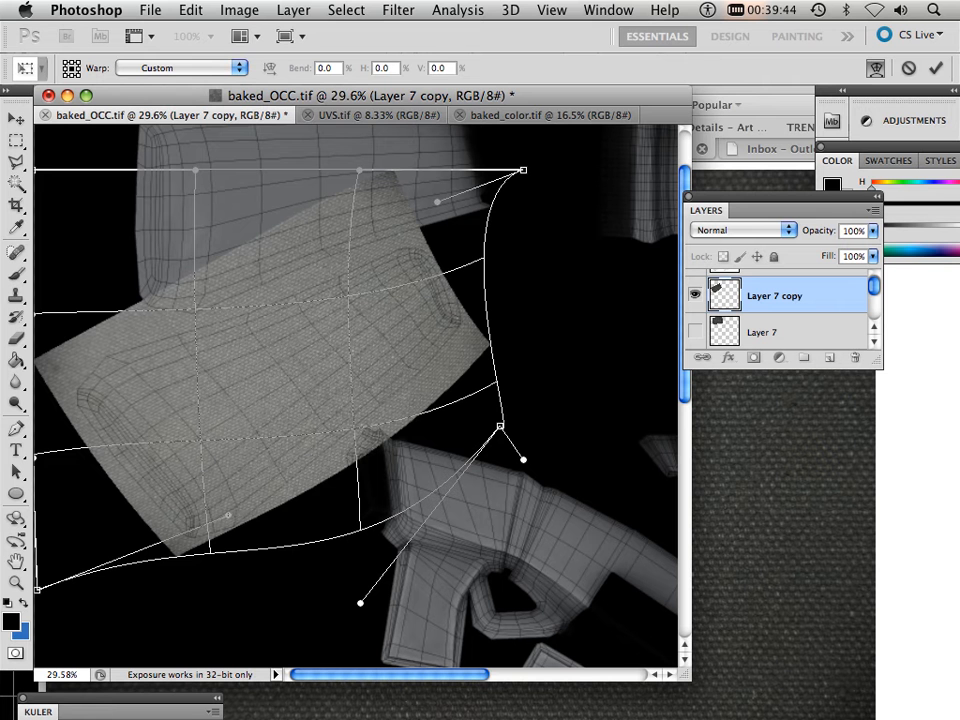
pyautogui.moveTo(523, 170)
pyautogui.mouseDown()
pyautogui.moveTo(497, 169)
pyautogui.moveTo(520, 173)
pyautogui.mouseUp()
pyautogui.hscroll(2, 520, 173)
pyautogui.moveTo(330, 170); pyautogui.dragTo(431, 277)
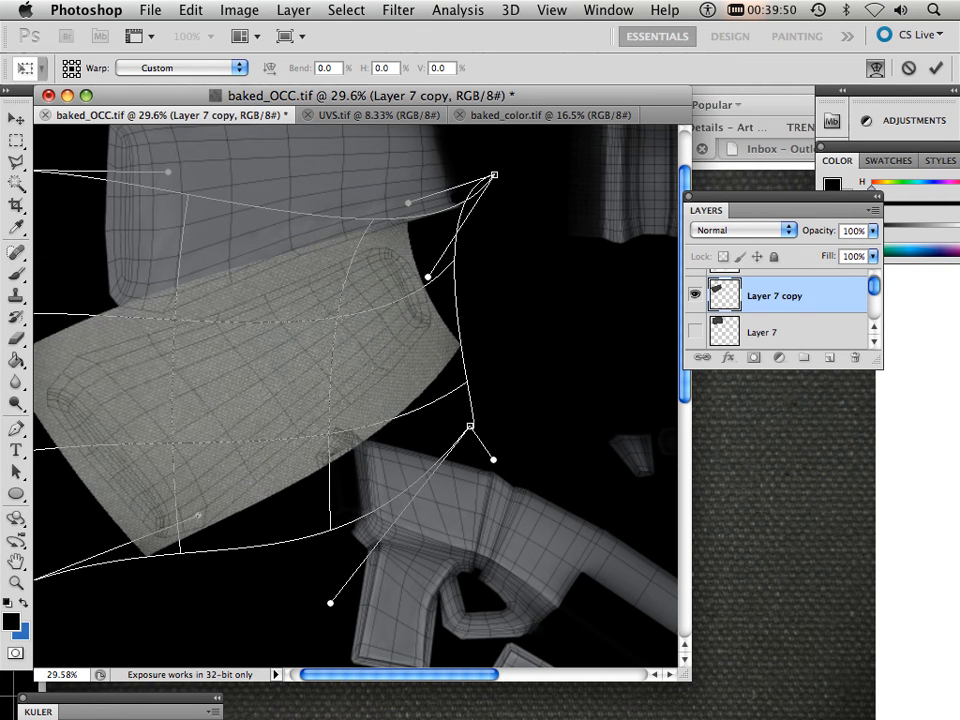
pyautogui.moveTo(494, 175)
pyautogui.mouseDown()
pyautogui.moveTo(469, 176)
pyautogui.moveTo(490, 167)
pyautogui.mouseUp()
pyautogui.moveTo(408, 203); pyautogui.dragTo(475, 144)
pyautogui.moveTo(434, 273); pyautogui.dragTo(271, 353)
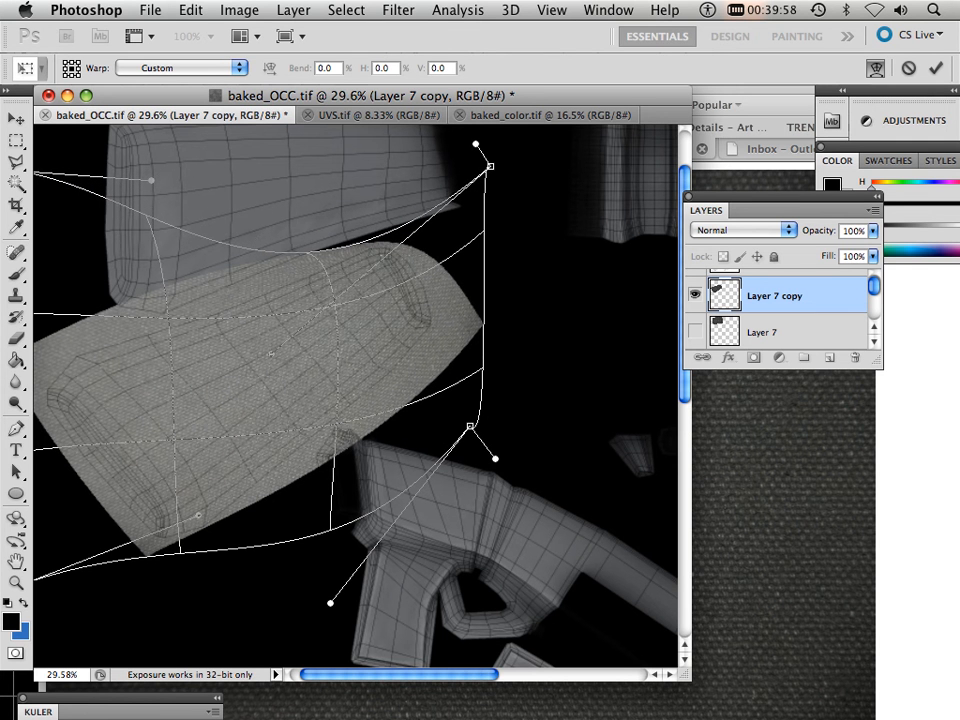
pyautogui.moveTo(490, 166); pyautogui.dragTo(458, 174)
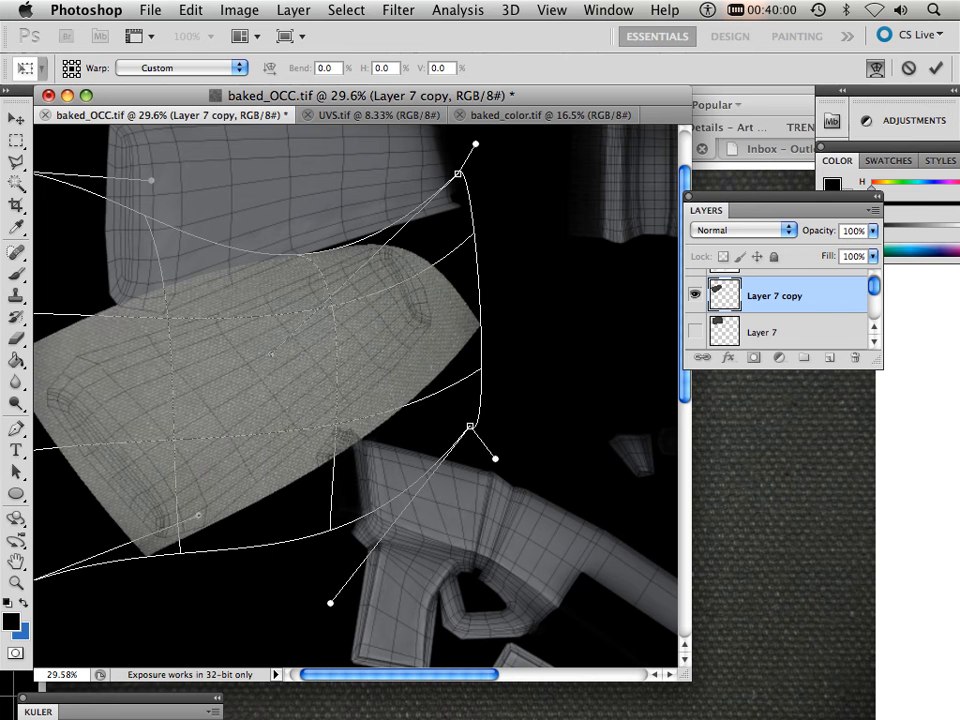
pyautogui.moveTo(470, 426); pyautogui.dragTo(338, 490)
pyautogui.hscroll(-2, 338, 490)
pyautogui.scroll(-1, 338, 490)
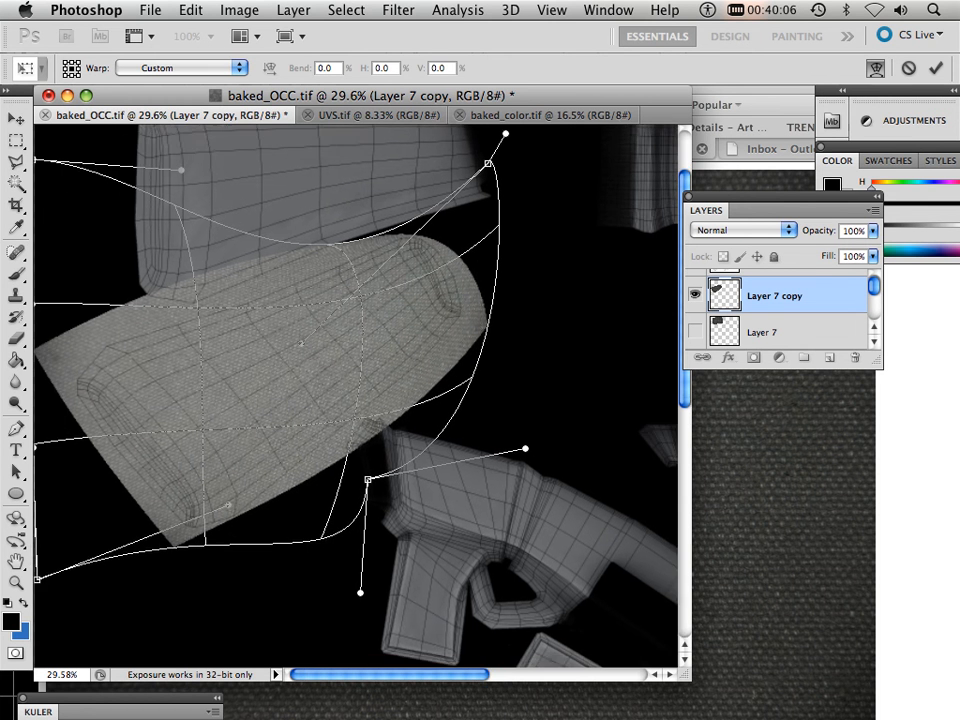
# - Pull the warp's upper-left and lower-left corners and handles inward so the texture follows the shell's left end
pyautogui.scroll(5, 338, 490)
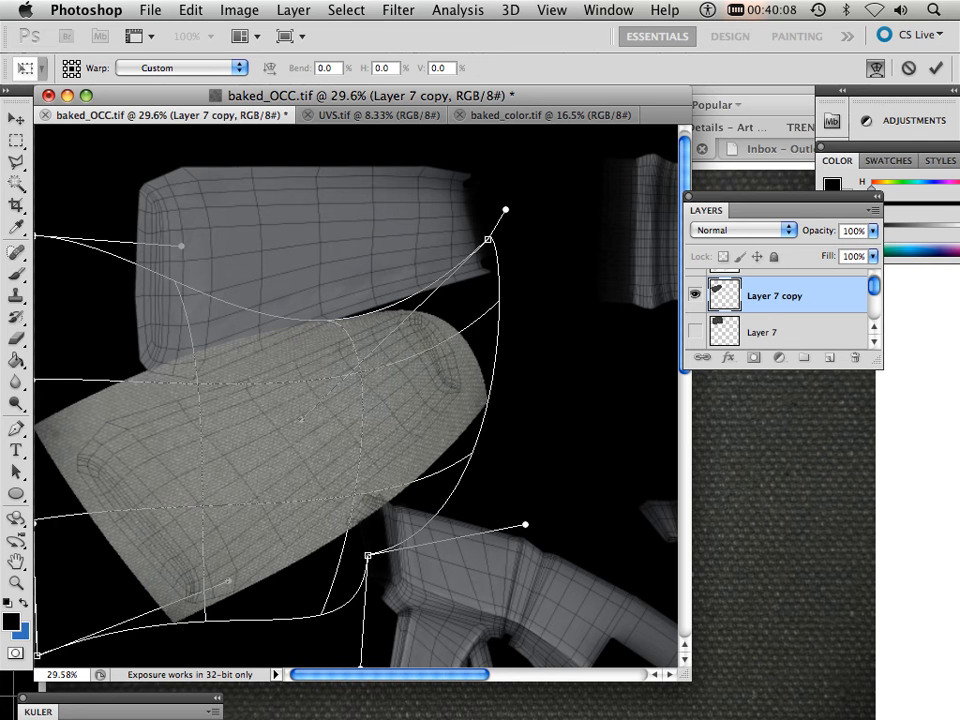
pyautogui.moveTo(38, 236); pyautogui.dragTo(132, 348)
pyautogui.scroll(-6, 355, 395)
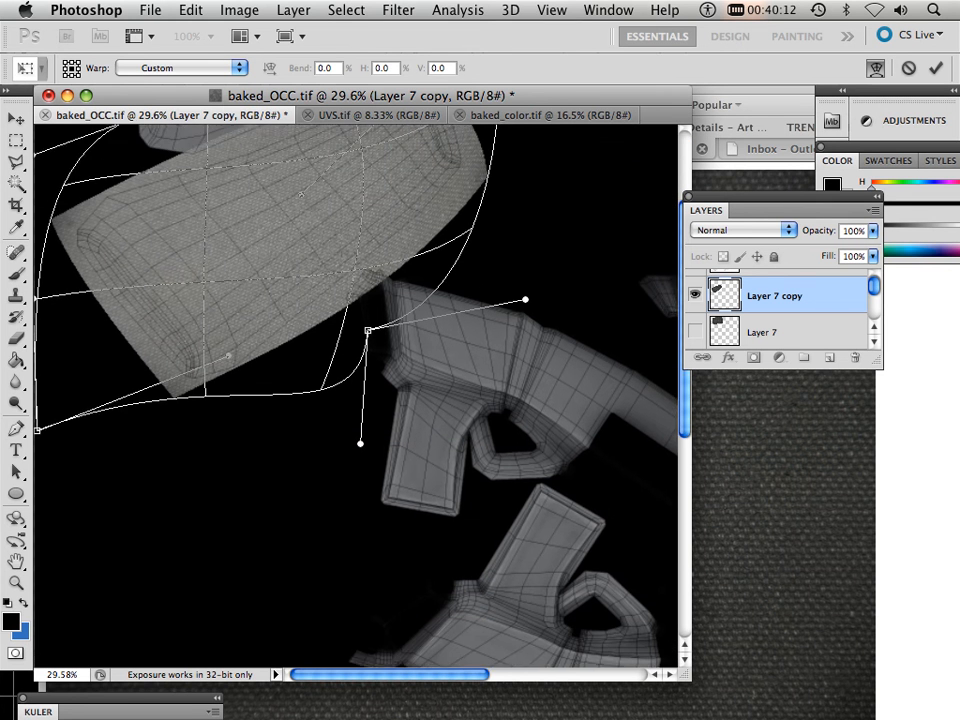
pyautogui.moveTo(37, 388); pyautogui.dragTo(91, 355)
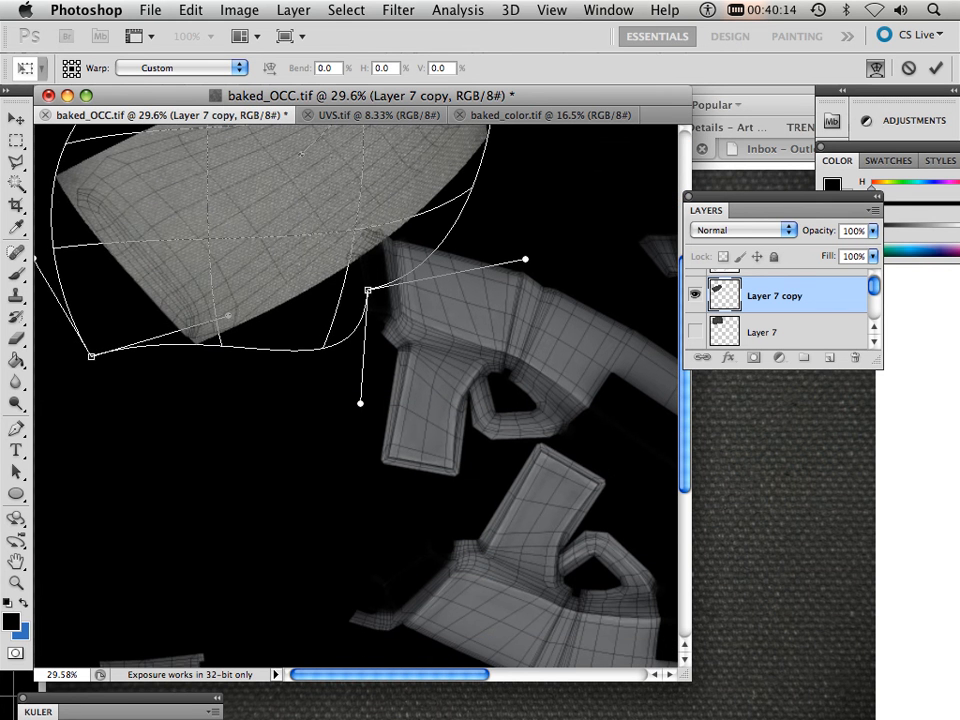
pyautogui.moveTo(58, 179); pyautogui.dragTo(67, 191)
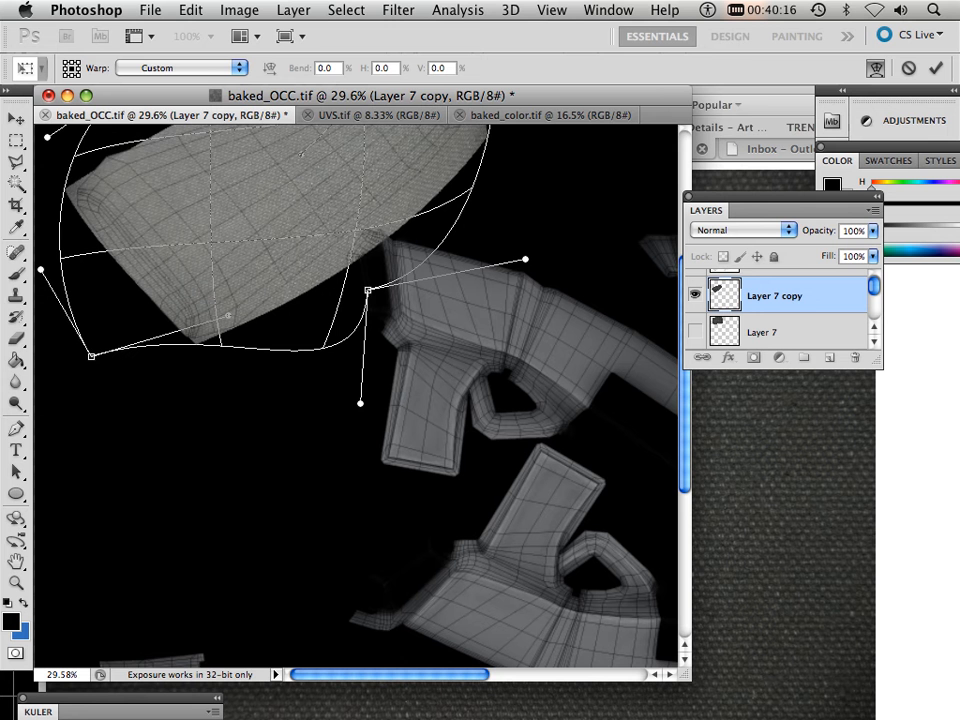
pyautogui.moveTo(47, 136); pyautogui.dragTo(84, 165)
# - Refine the warp along the shell's upper-left edge so the texture covers its corner, and apply the transformation
pyautogui.moveTo(220, 205); pyautogui.dragTo(216, 419)
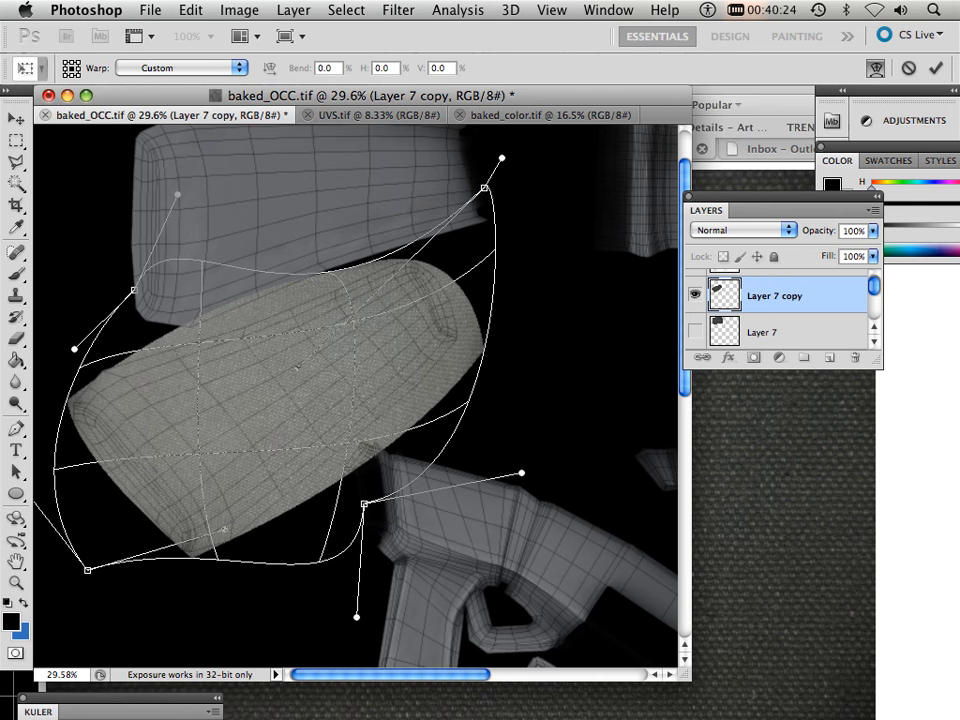
pyautogui.moveTo(177, 194); pyautogui.dragTo(188, 246)
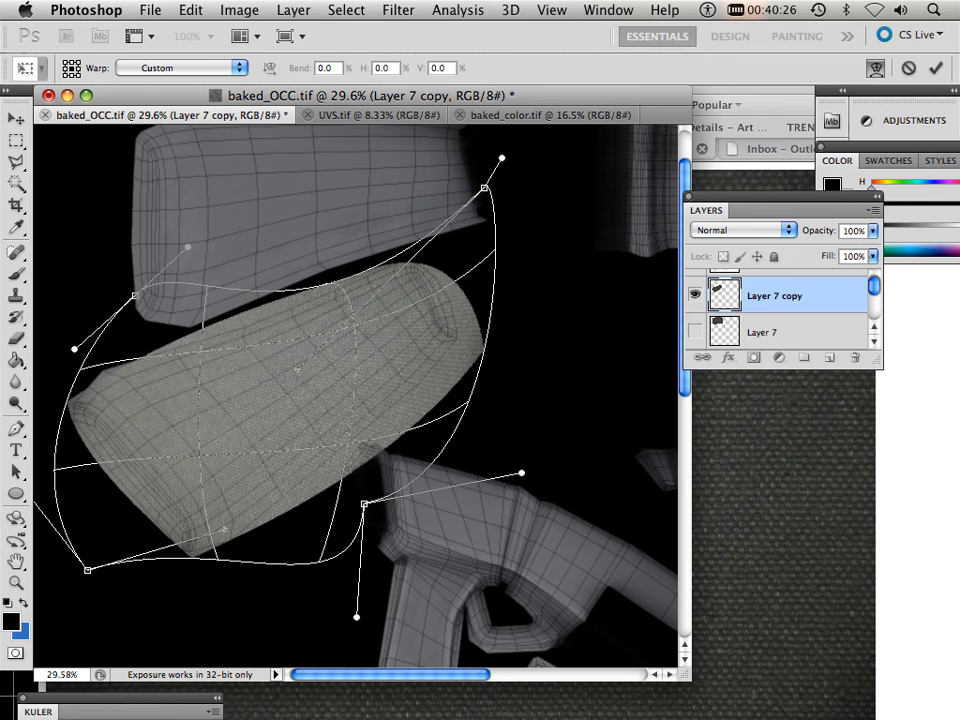
pyautogui.moveTo(74, 349); pyautogui.dragTo(67, 345)
pyautogui.moveTo(188, 246); pyautogui.dragTo(193, 251)
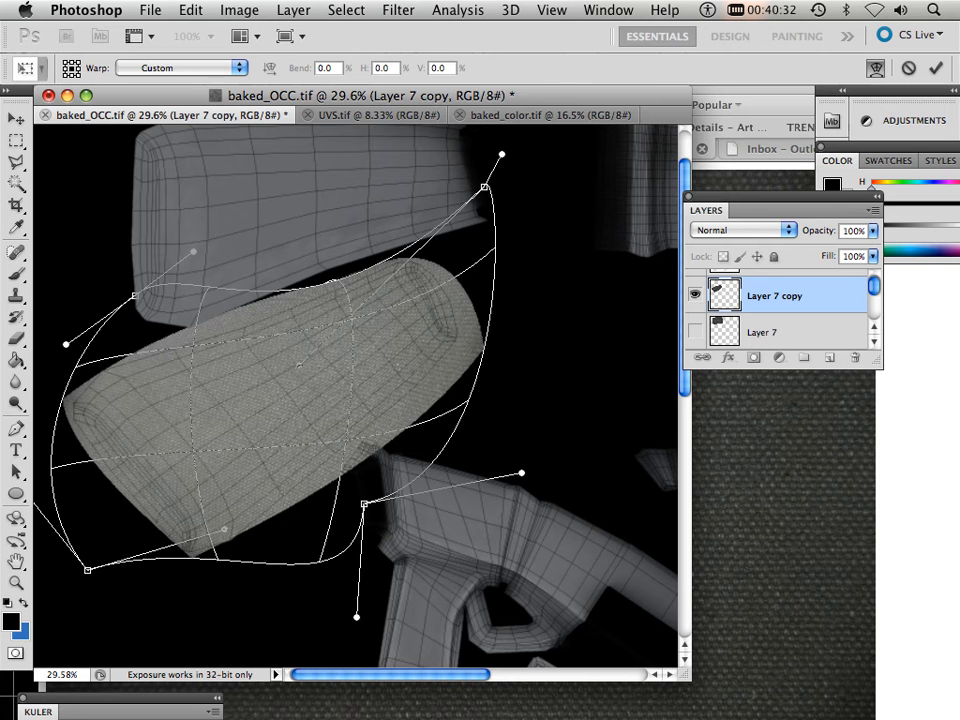
pyautogui.press('v')
pyautogui.press('Return')
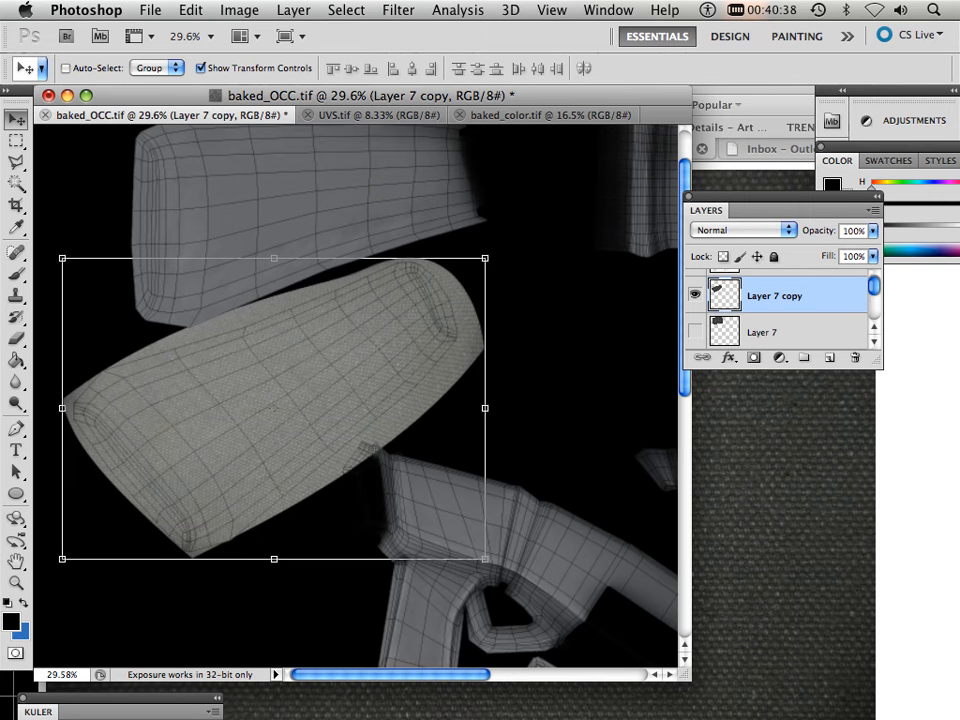
pyautogui.moveTo(248, 306)
pyautogui.mouseDown()
pyautogui.moveTo(264, 301)
pyautogui.moveTo(209, 321)
pyautogui.mouseUp()
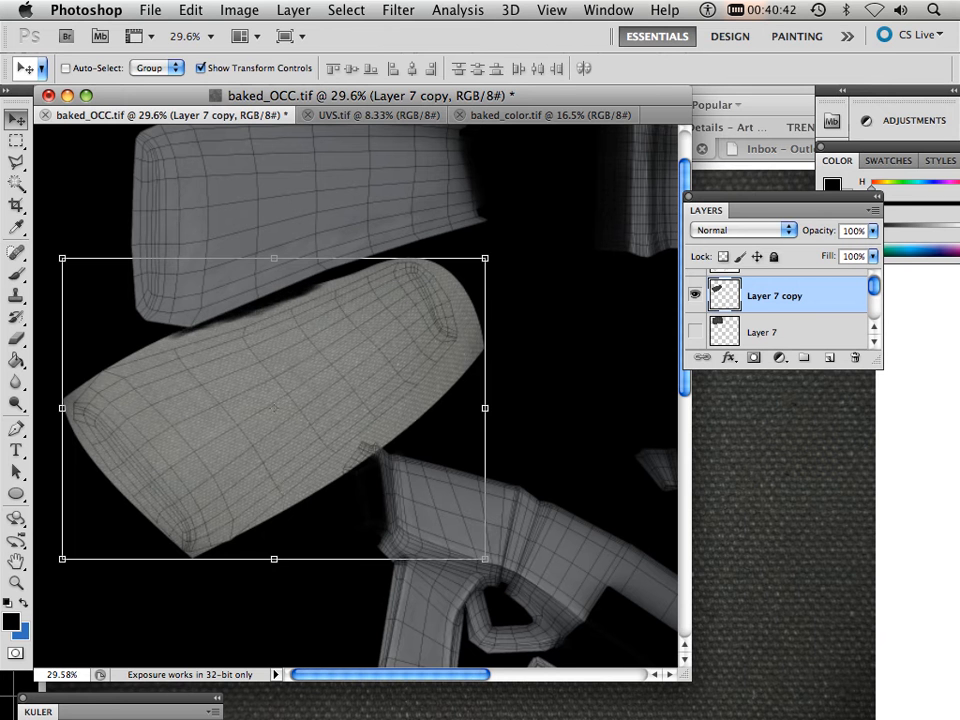
pyautogui.moveTo(185, 242); pyautogui.dragTo(120, 255)
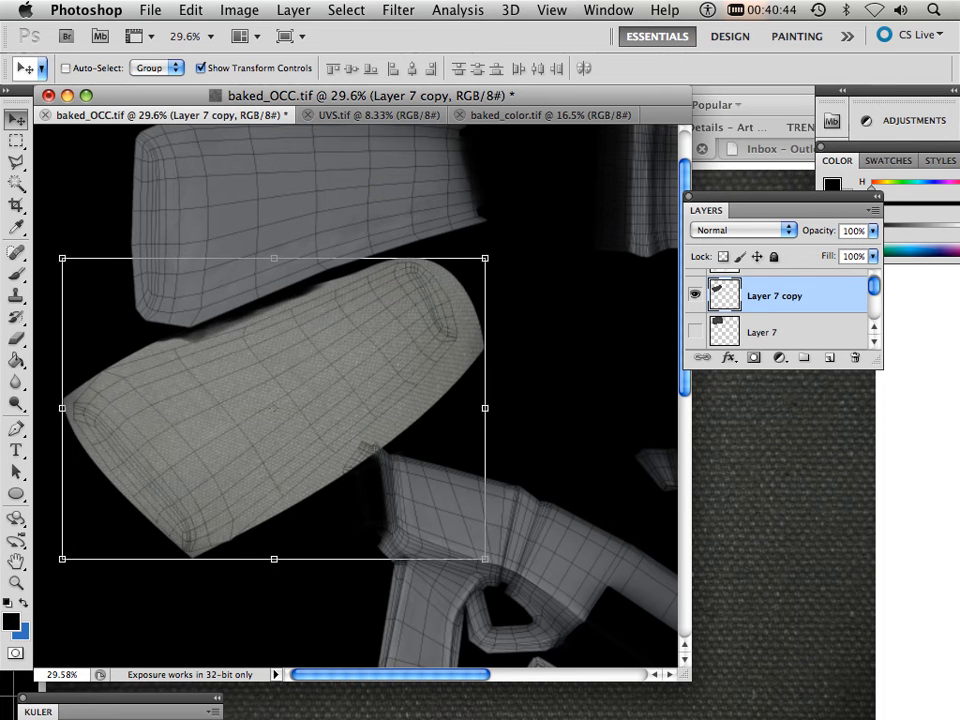
pyautogui.press('super+alt+z')
pyautogui.press('super+alt+z')
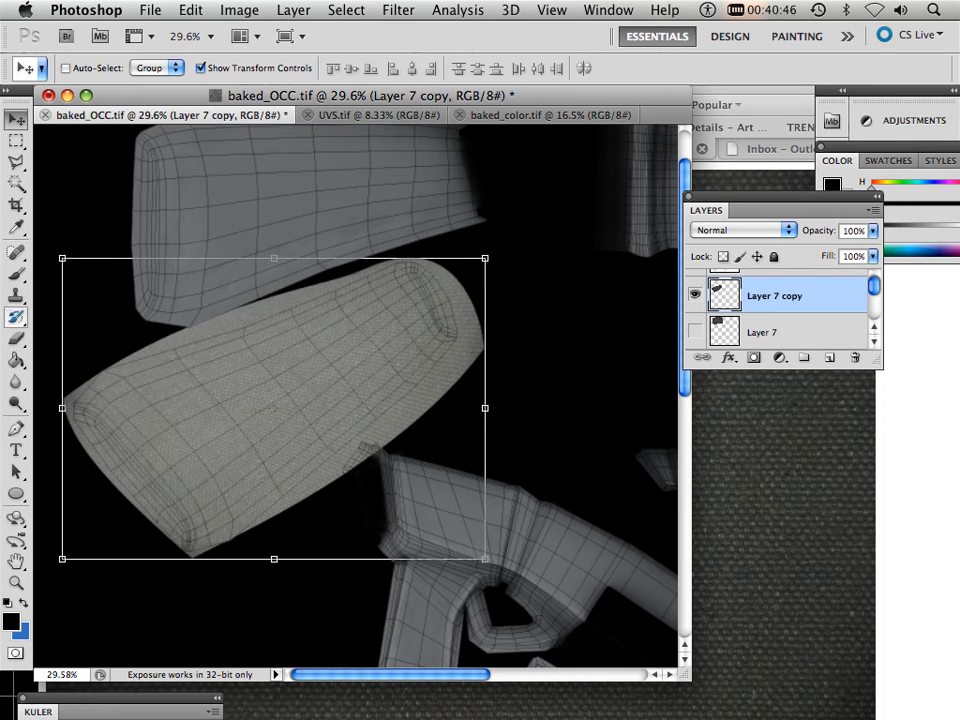
# - Set the Eraser's flow to 100% and erase the overhanging texture along the upper edge of Layer 7 copy, between the two shells
pyautogui.press('e')
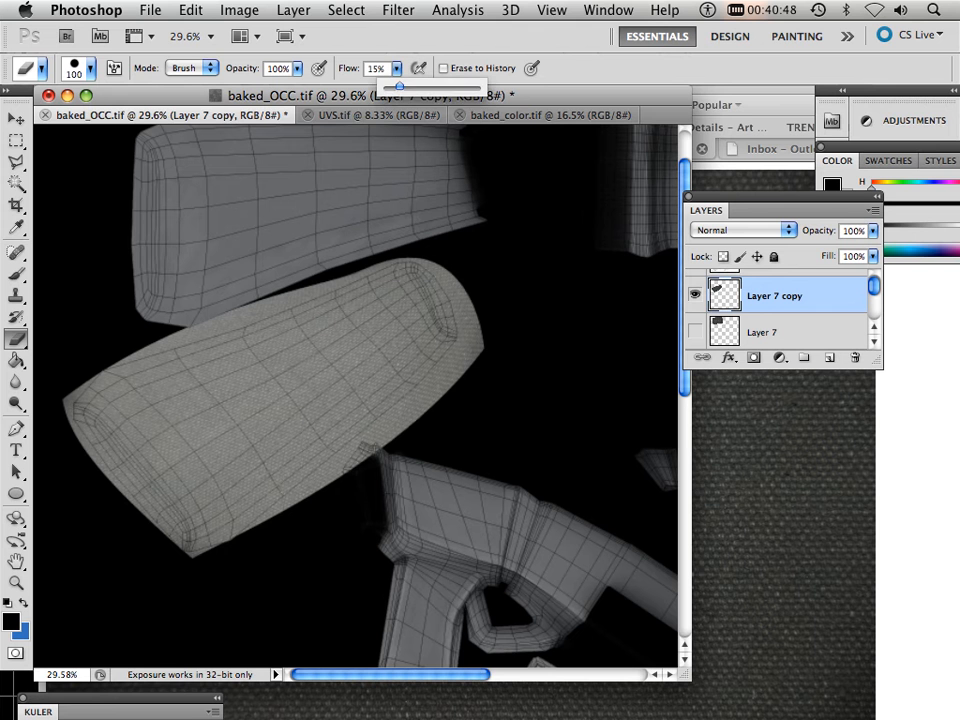
pyautogui.moveTo(397, 68); pyautogui.dragTo(478, 86)
pyautogui.moveTo(162, 330); pyautogui.dragTo(250, 308)
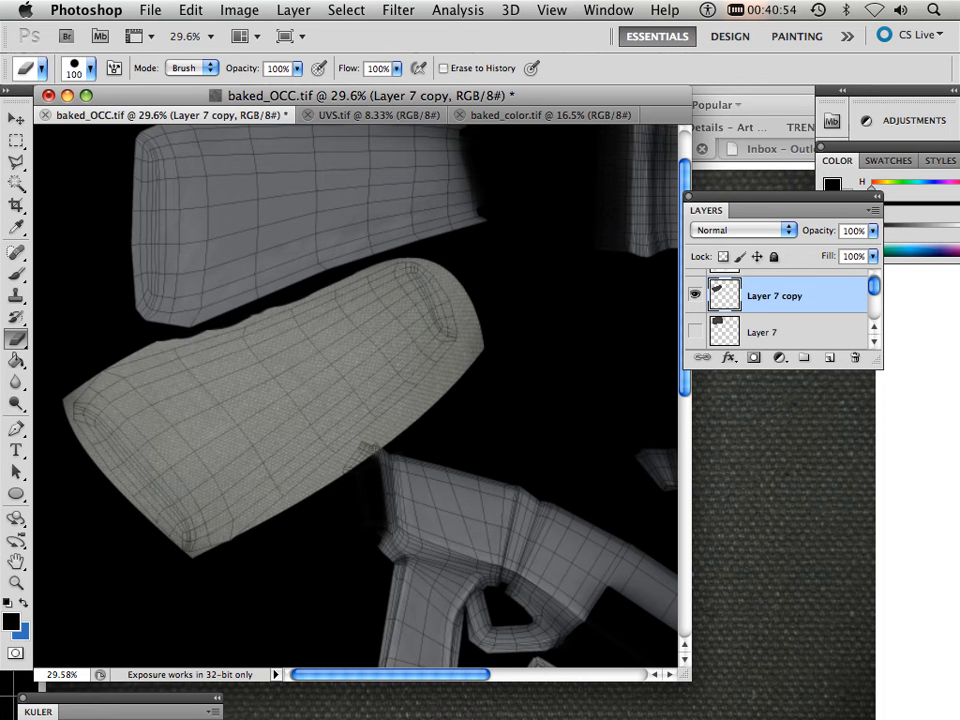
pyautogui.click(694, 294)
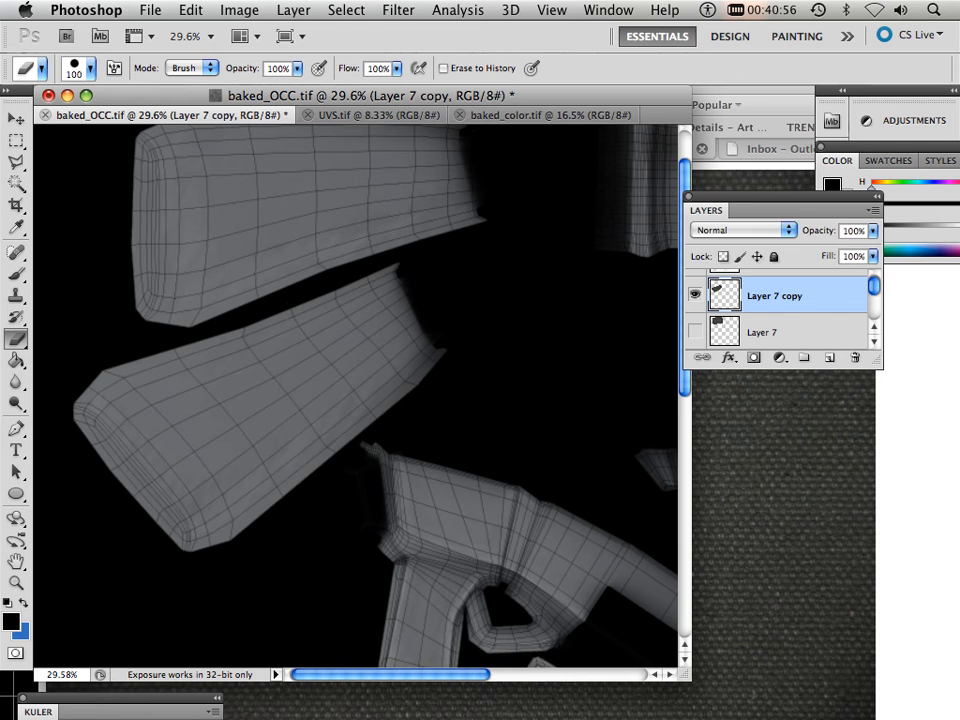
pyautogui.click(694, 294)
pyautogui.click(694, 294)
pyautogui.click(694, 330)
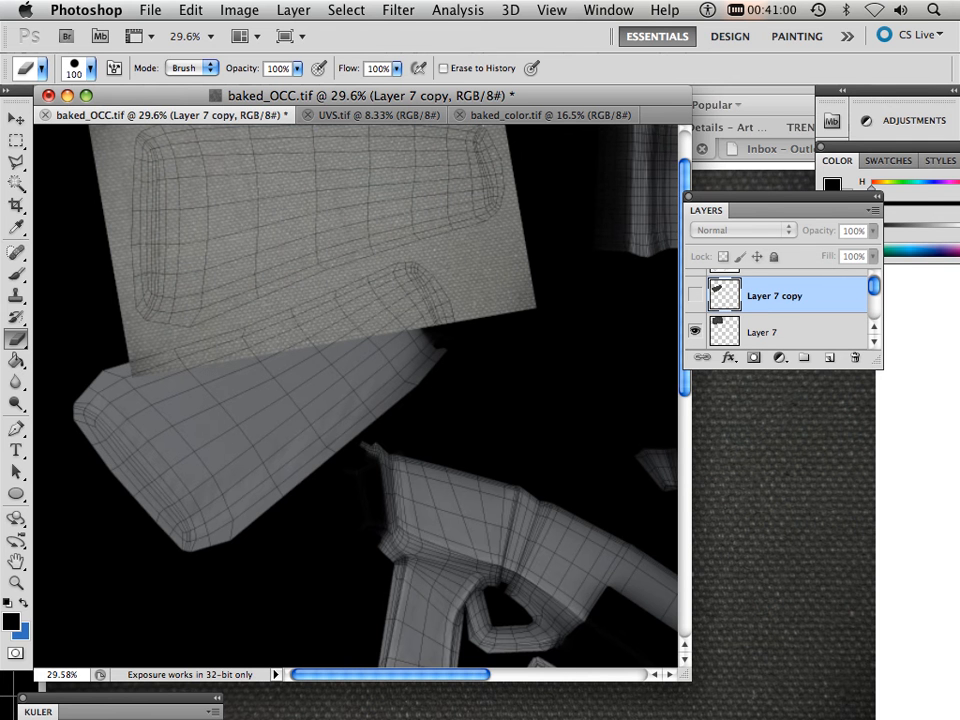
pyautogui.click(191, 10)
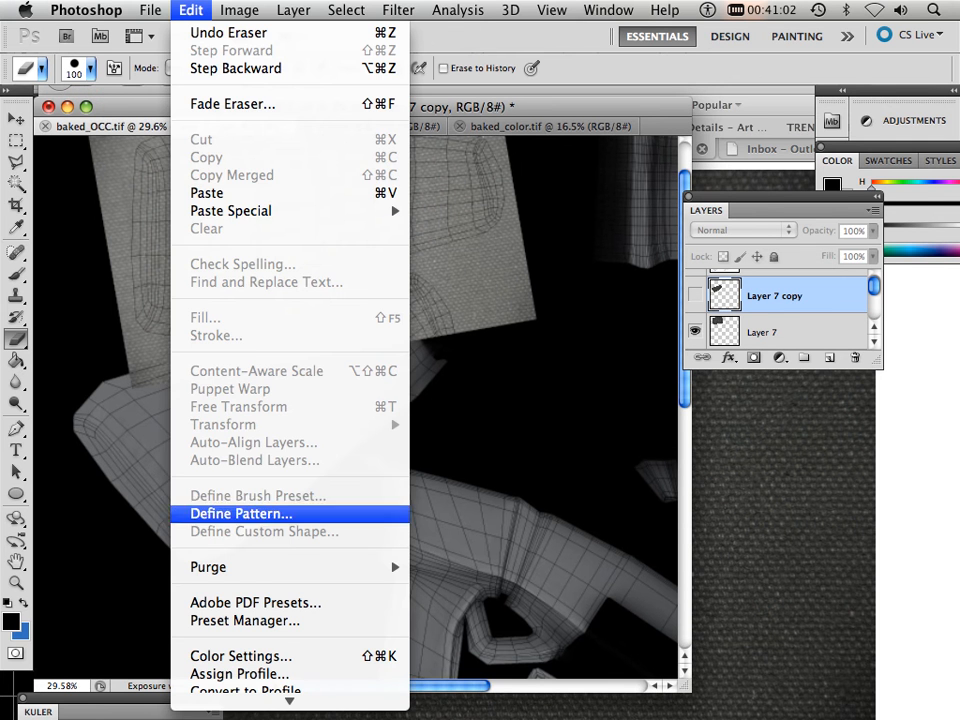
pyautogui.press('Escape')
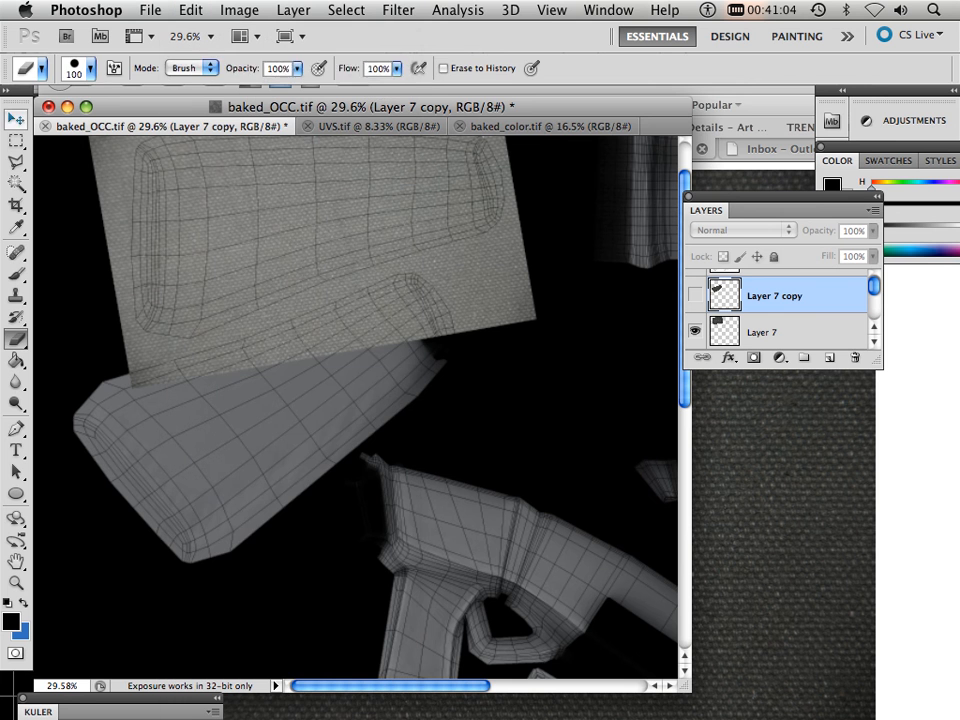
pyautogui.press('v')
pyautogui.click(695, 295)
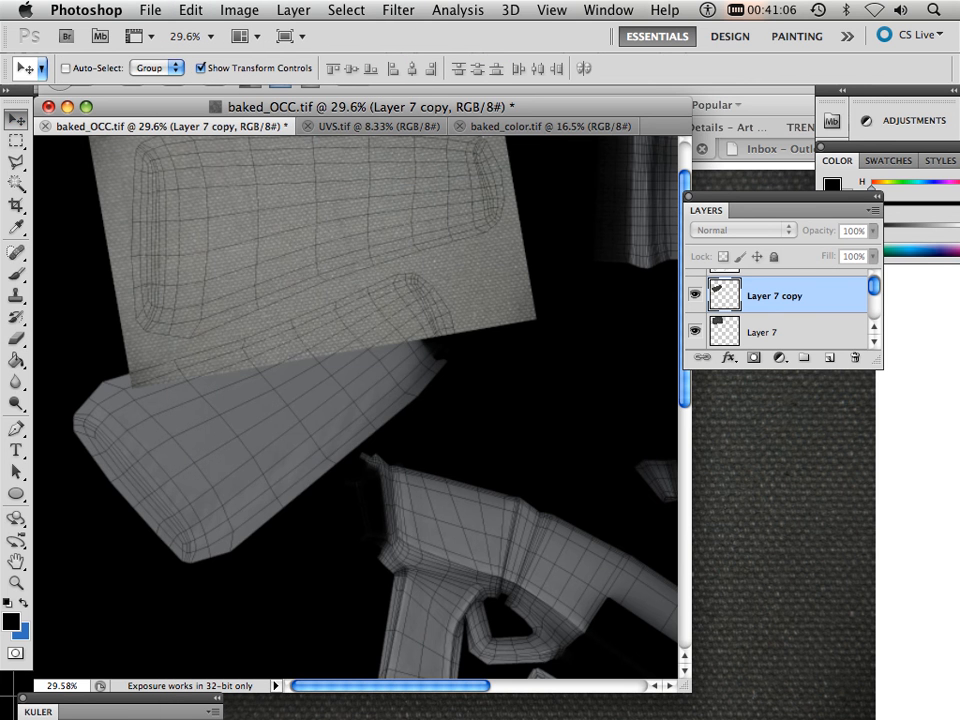
pyautogui.click(695, 331)
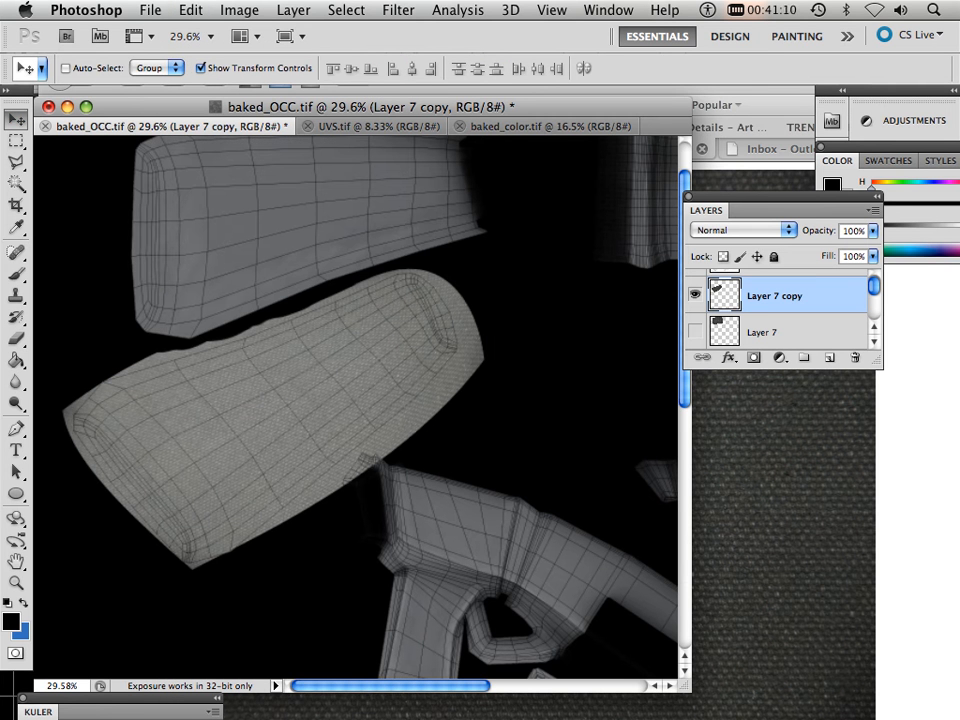
pyautogui.scroll(1, 776, 312)
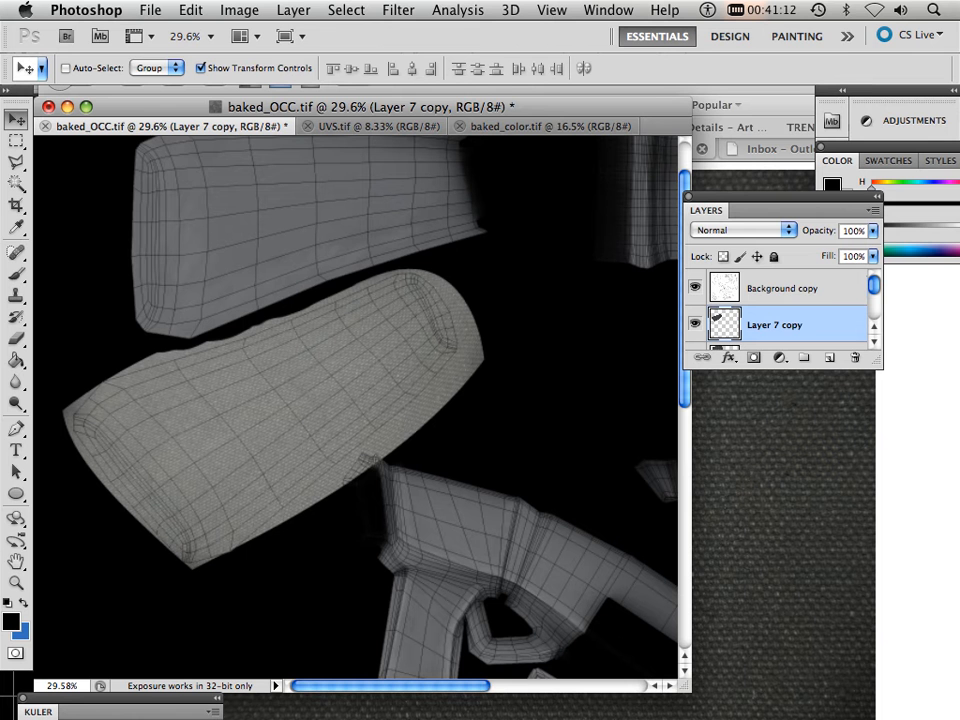
pyautogui.scroll(-5, 776, 310)
pyautogui.scroll(5, 776, 310)
# - Hide Layer 7 copy, and make Layer 7 visible and active
pyautogui.click(695, 324)
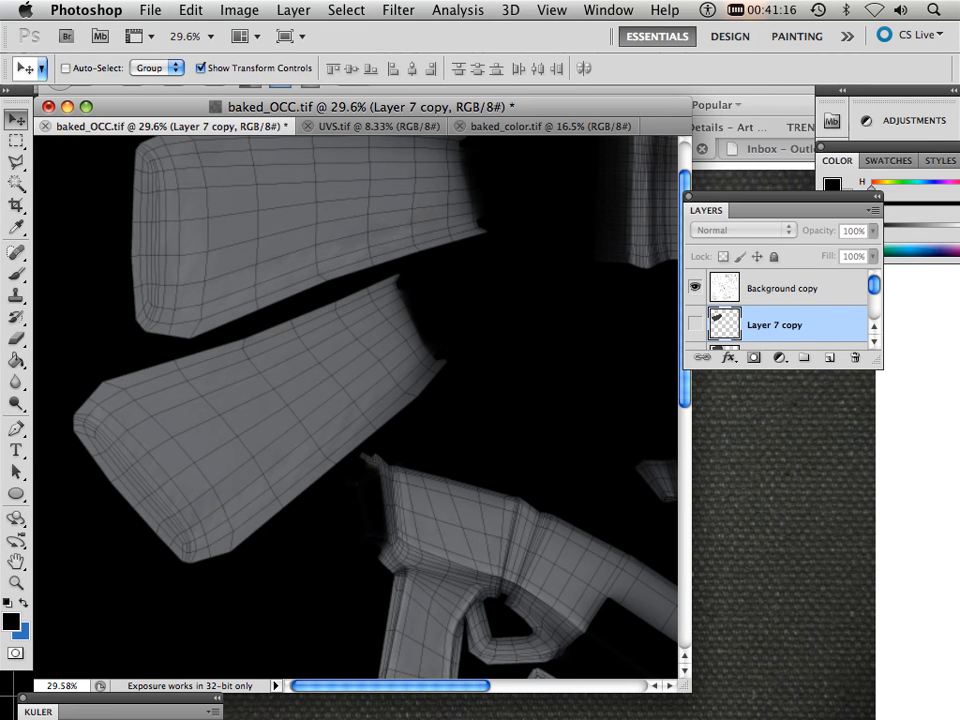
pyautogui.scroll(-1, 776, 310)
pyautogui.click(695, 324)
pyautogui.click(765, 324)
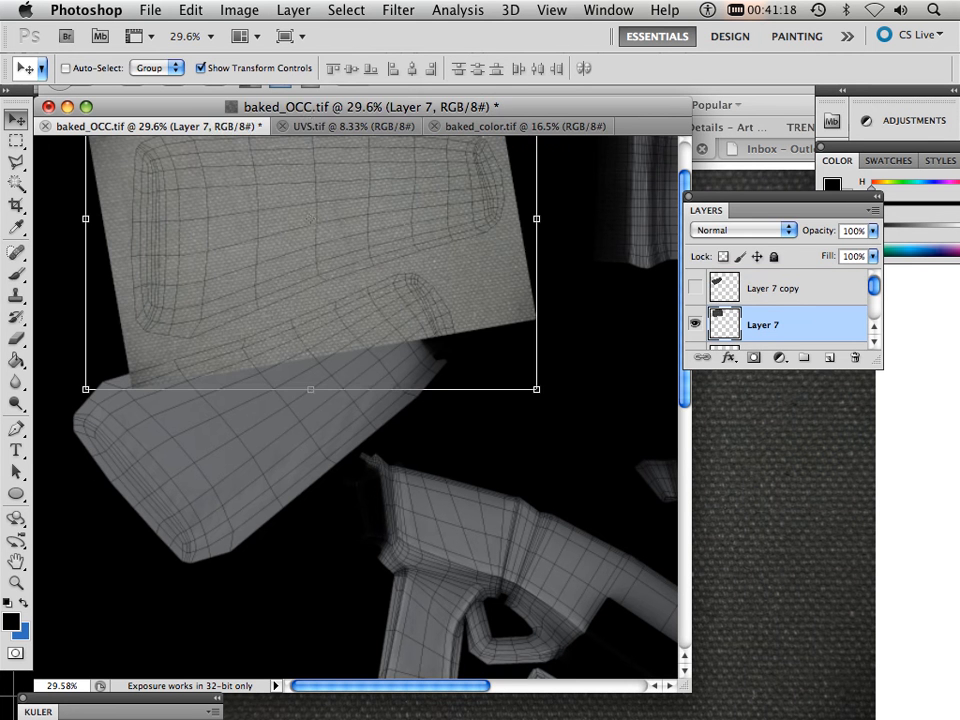
# - Warp Layer 7, pulling its lower-right corner, lower edge and lower-left corner in towards the outline of the first UV shell
pyautogui.click(191, 10)
pyautogui.moveTo(300, 424)
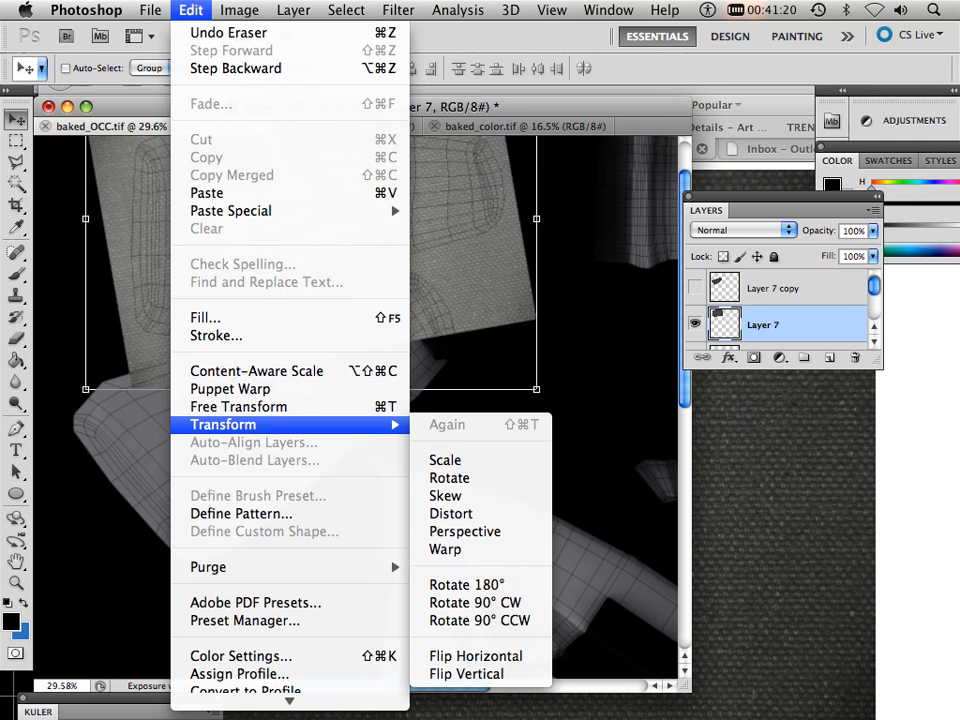
pyautogui.click(445, 549)
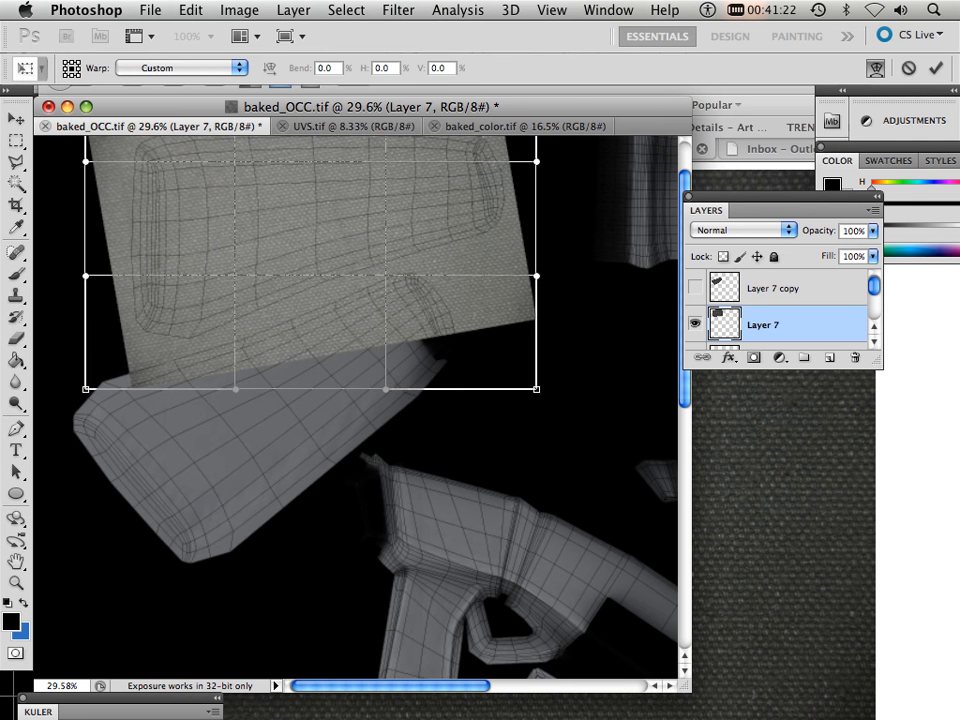
pyautogui.moveTo(537, 388); pyautogui.dragTo(495, 233)
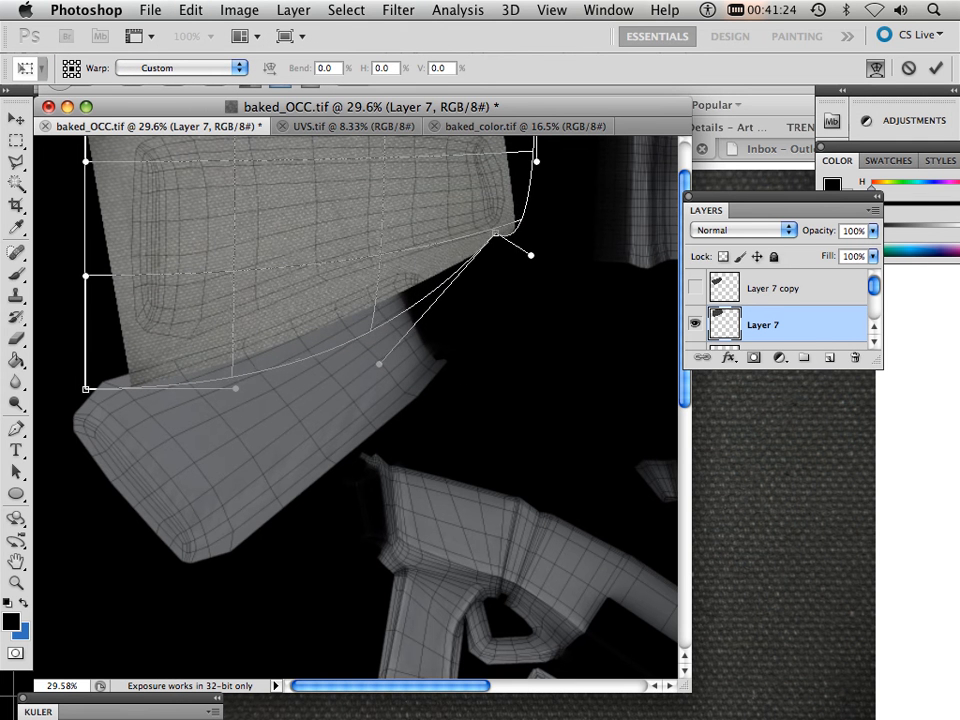
pyautogui.moveTo(235, 388); pyautogui.dragTo(223, 346)
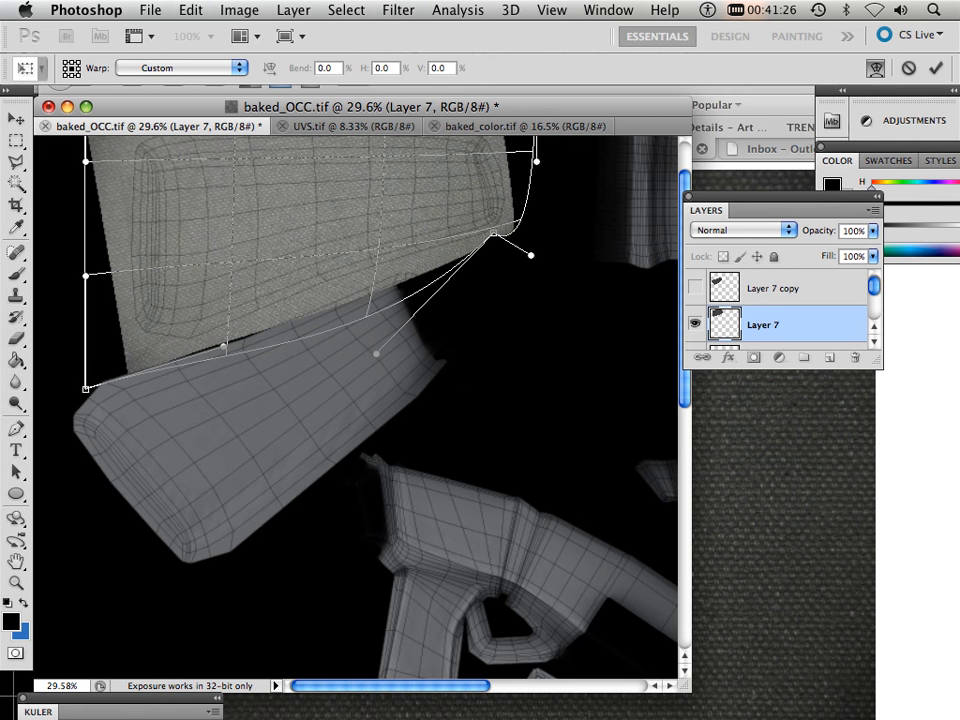
pyautogui.moveTo(86, 388); pyautogui.dragTo(108, 350)
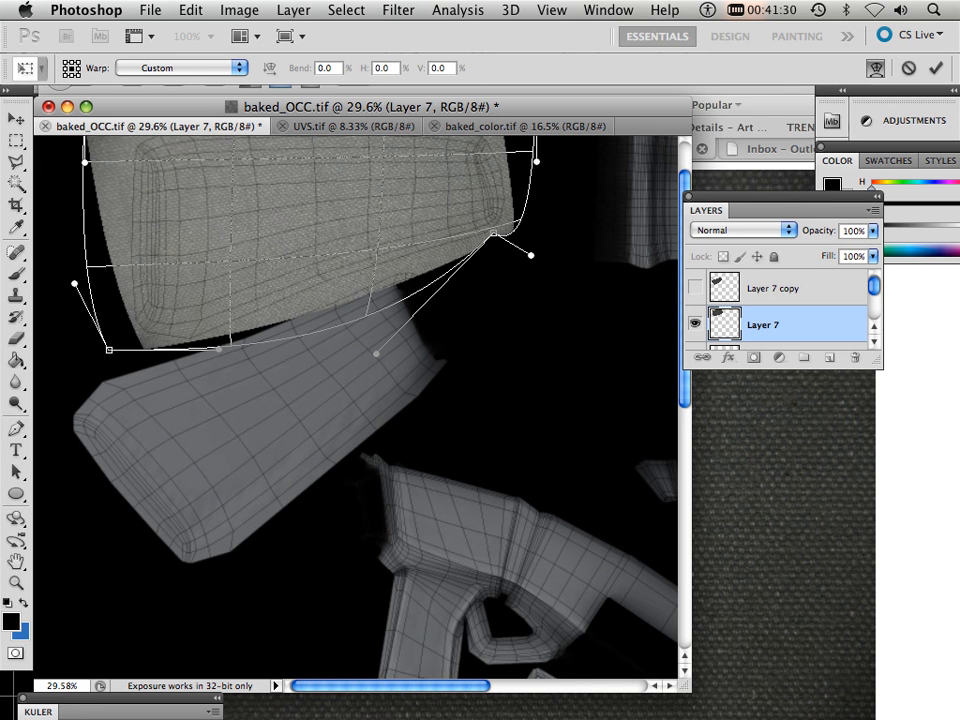
# - Pull the warp's upper-right corner, upper edge and upper-left corner in to the first shell's top outline, and apply the transformation
pyautogui.scroll(3, 355, 400)
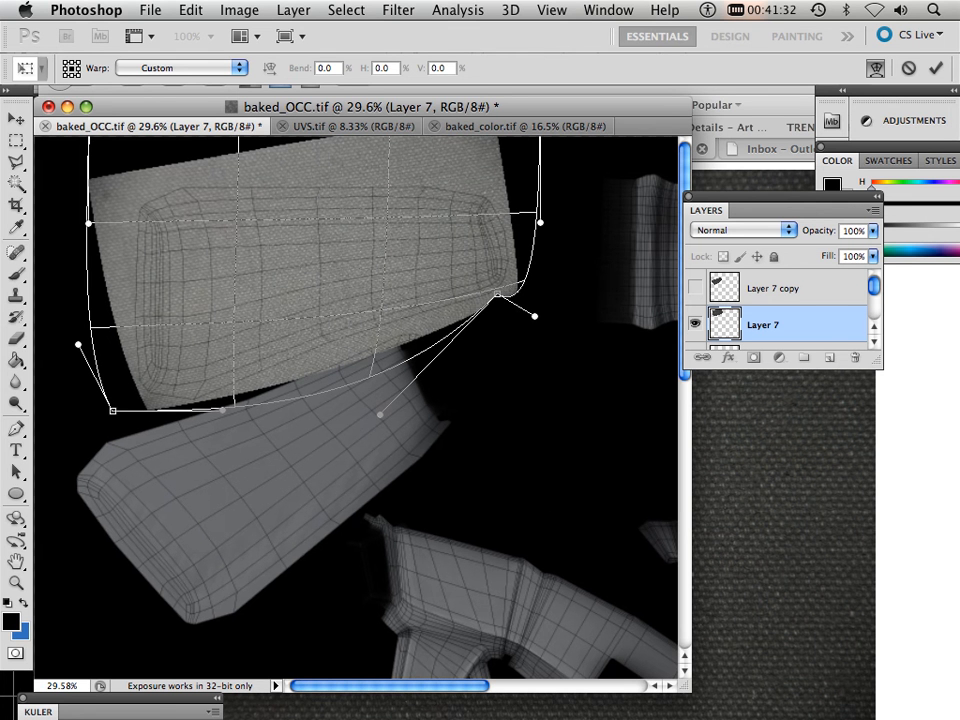
pyautogui.scroll(-6, 360, 405)
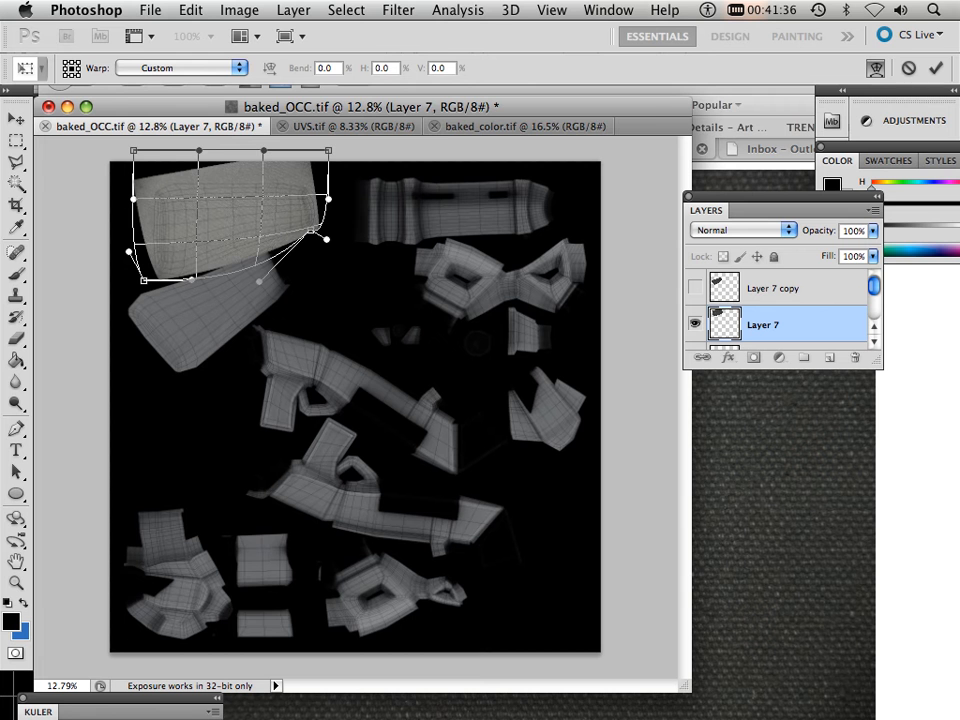
pyautogui.moveTo(328, 150); pyautogui.dragTo(330, 192)
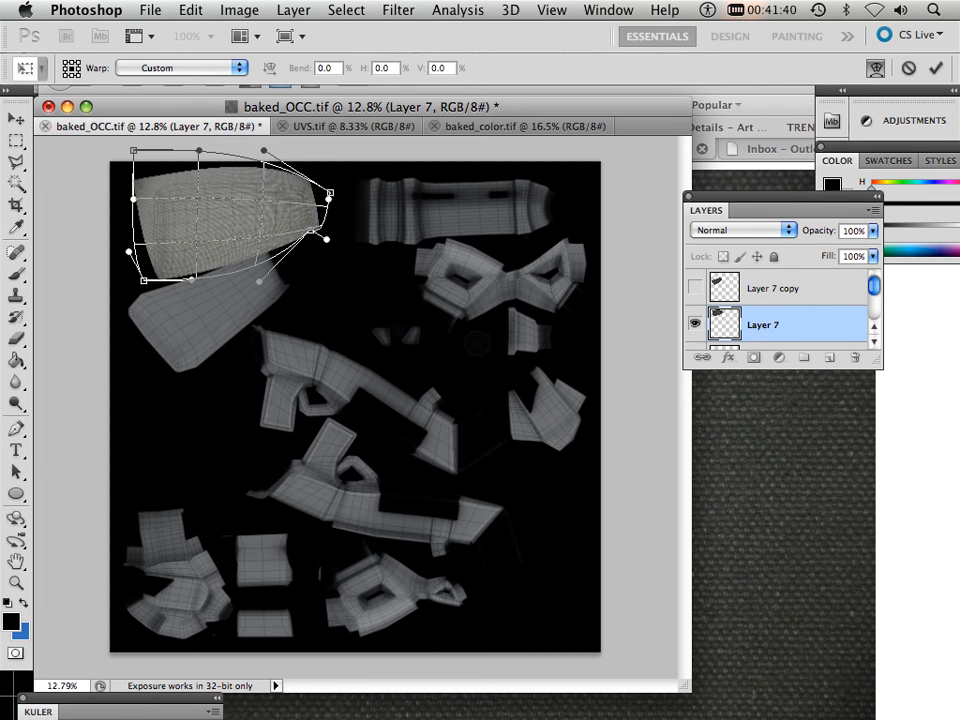
pyautogui.moveTo(264, 150); pyautogui.dragTo(263, 165)
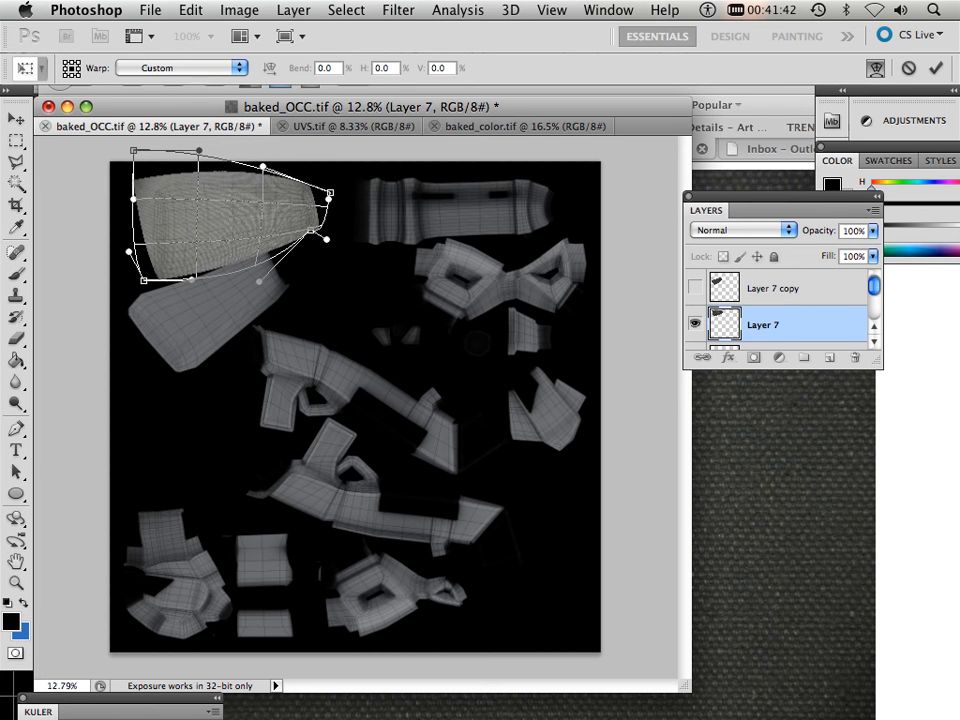
pyautogui.moveTo(133, 150); pyautogui.dragTo(201, 165)
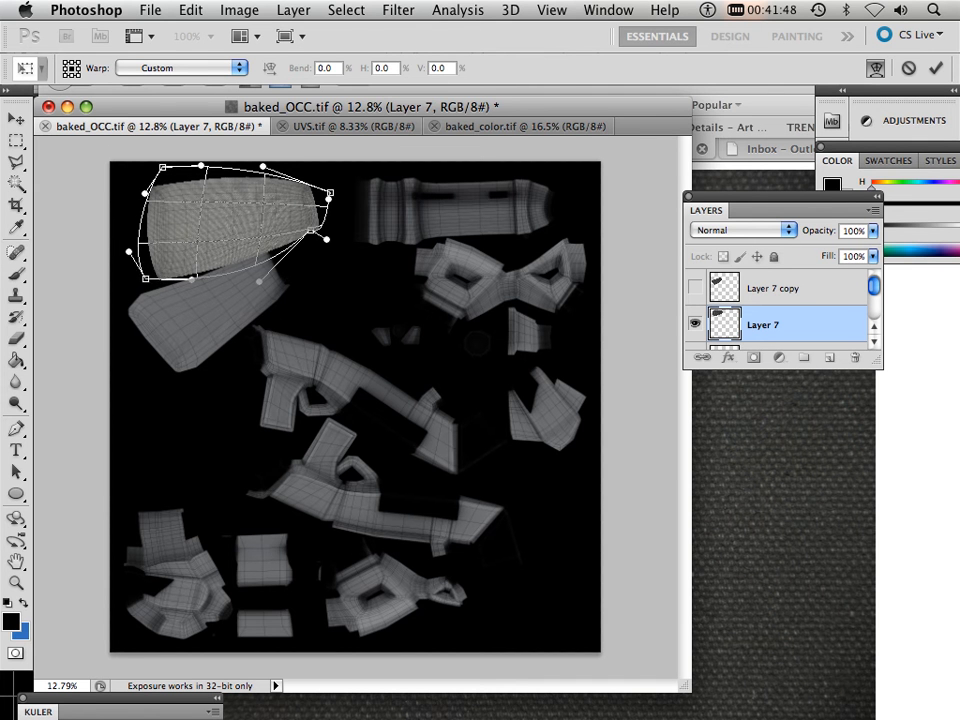
pyautogui.press('v')
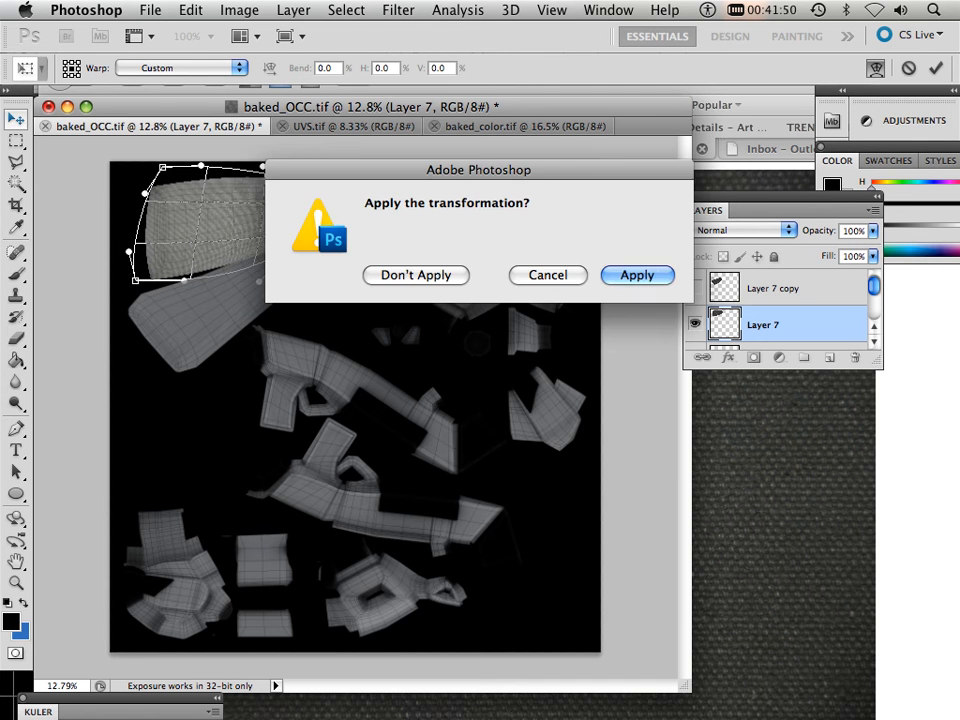
pyautogui.press('Return')
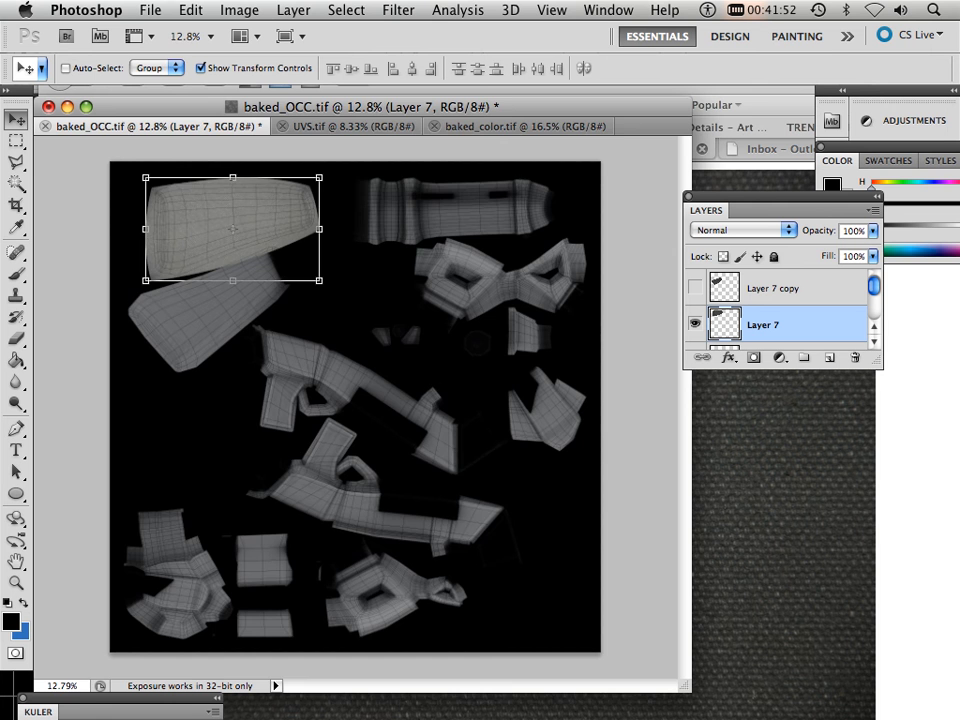
# - Erase Layer 7's excess texture along its lower edge and at its lower-left and upper-left corners, outside the first UV shell
pyautogui.scroll(6, 418, 282)
pyautogui.hscroll(-10, 356, 407)
pyautogui.scroll(3, 356, 407)
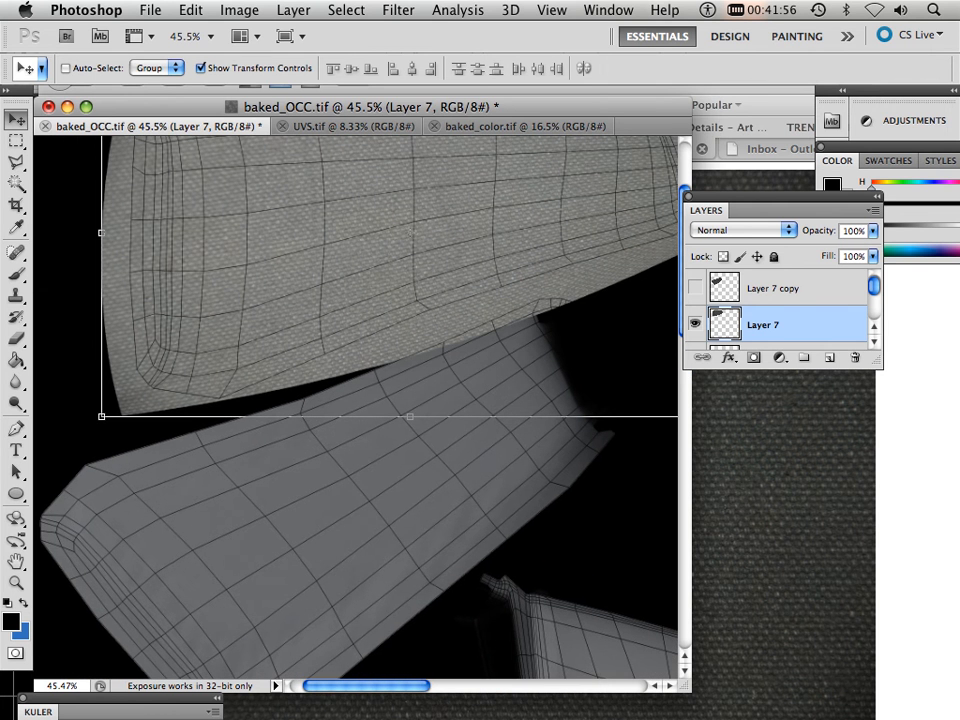
pyautogui.moveTo(567, 318)
pyautogui.mouseDown()
pyautogui.moveTo(310, 372)
pyautogui.moveTo(258, 393)
pyautogui.mouseUp()
pyautogui.moveTo(160, 400); pyautogui.dragTo(120, 405)
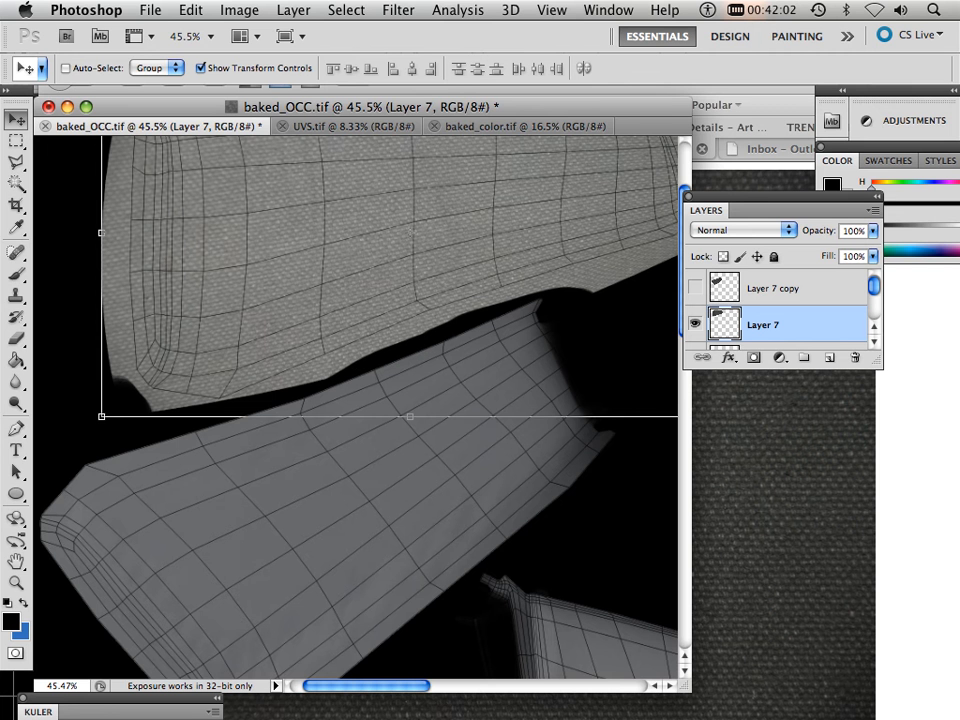
pyautogui.moveTo(450, 330); pyautogui.dragTo(245, 473)
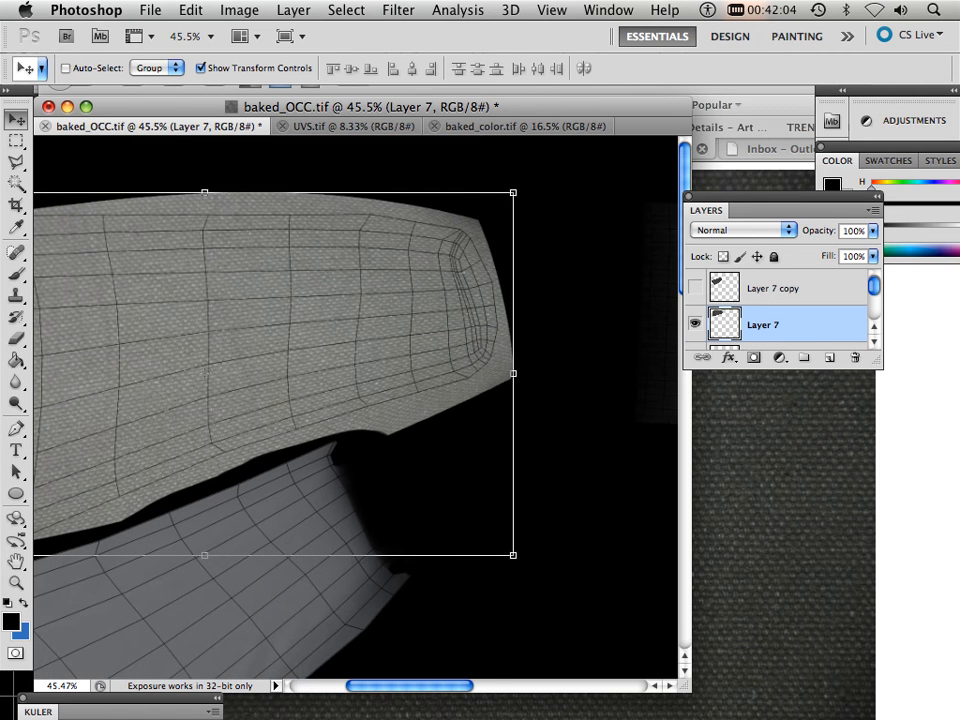
pyautogui.moveTo(514, 379)
pyautogui.mouseDown()
pyautogui.moveTo(511, 364)
pyautogui.moveTo(502, 382)
pyautogui.mouseUp()
pyautogui.moveTo(440, 385); pyautogui.dragTo(654, 365)
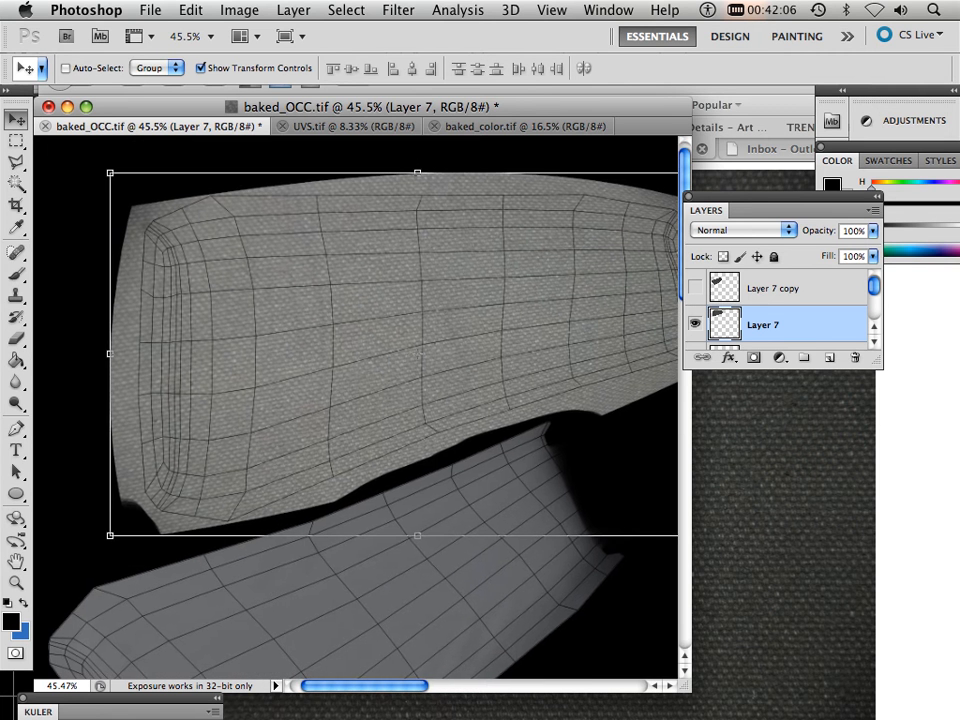
pyautogui.moveTo(127, 203); pyautogui.dragTo(138, 207)
# - Show Layer 7 copy again and hide the Background copy layer with the UV wireframe
pyautogui.click(695, 288)
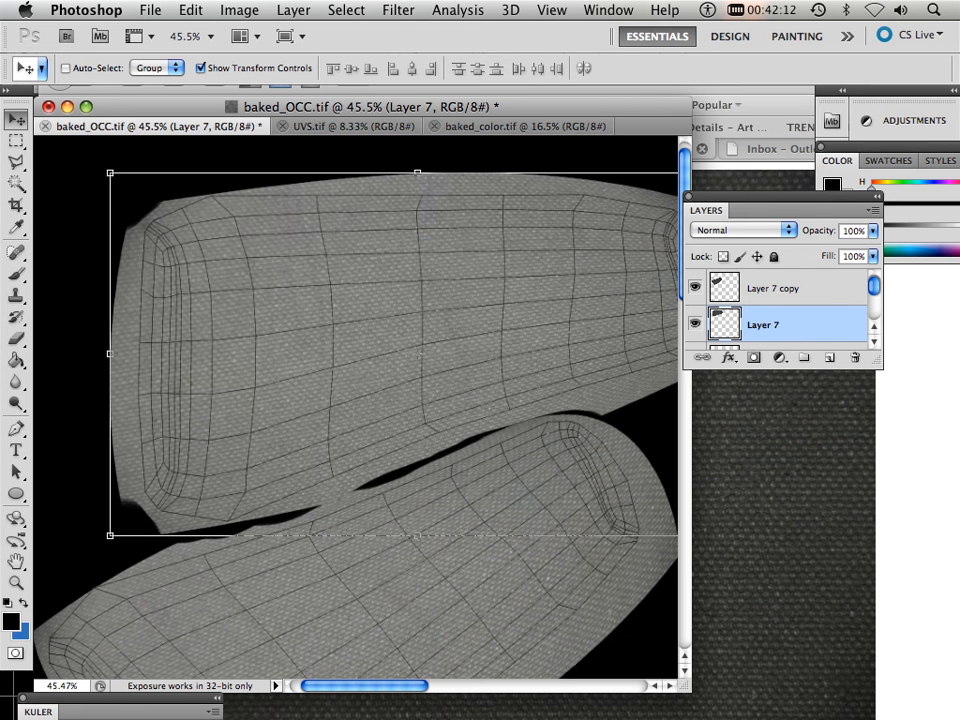
pyautogui.scroll(1, 778, 312)
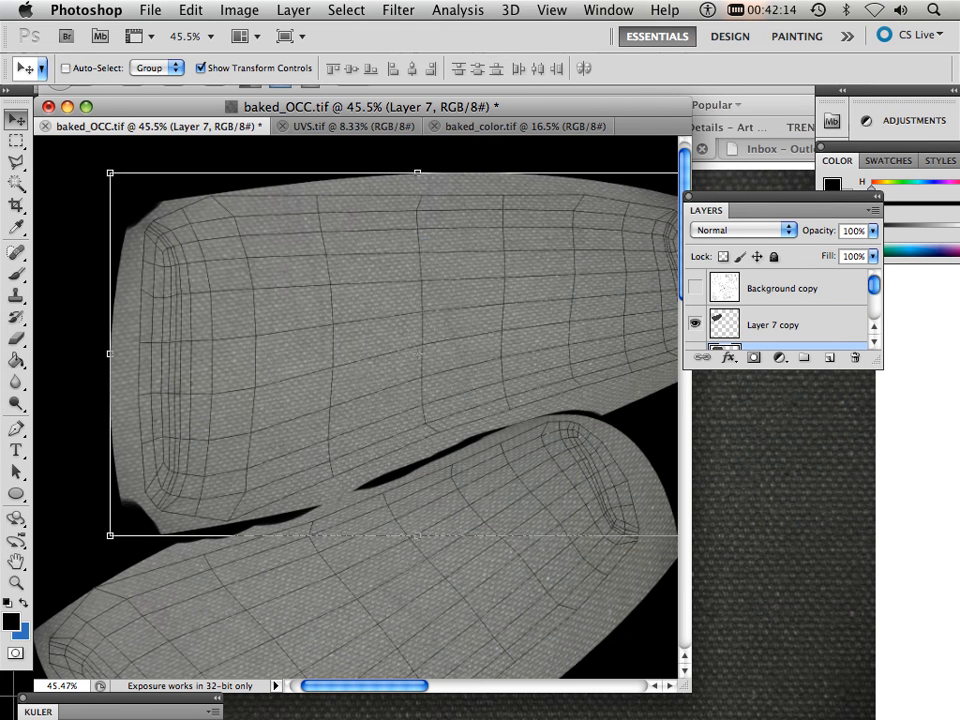
pyautogui.click(695, 288)
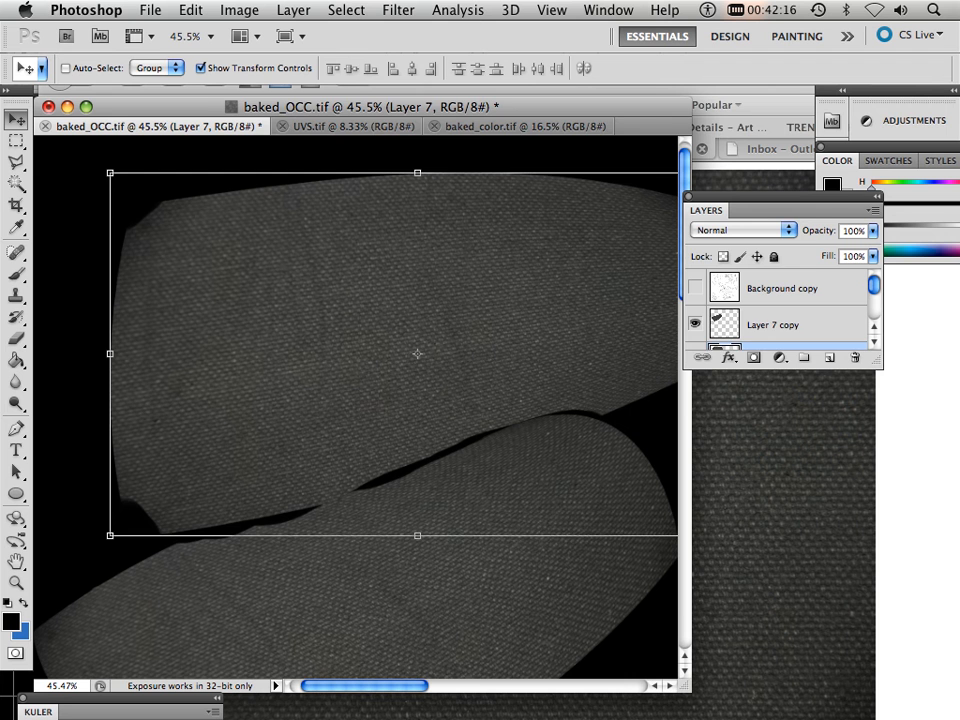
# - Set Layer 7 copy's blend mode to Multiply and its opacity to 41%
pyautogui.click(774, 325)
pyautogui.click(743, 230)
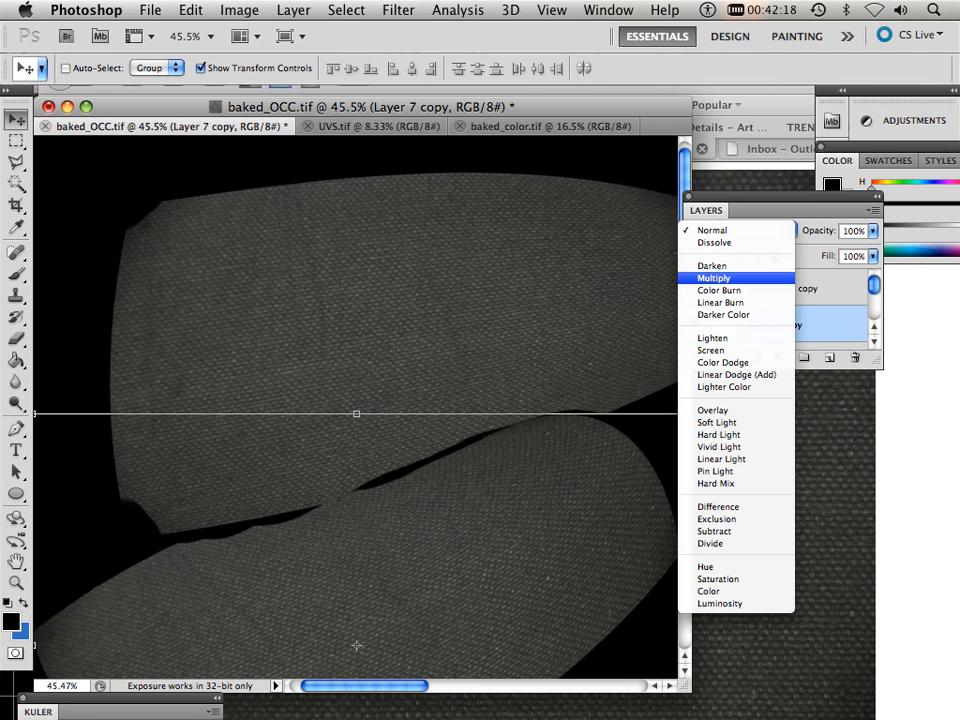
pyautogui.click(740, 278)
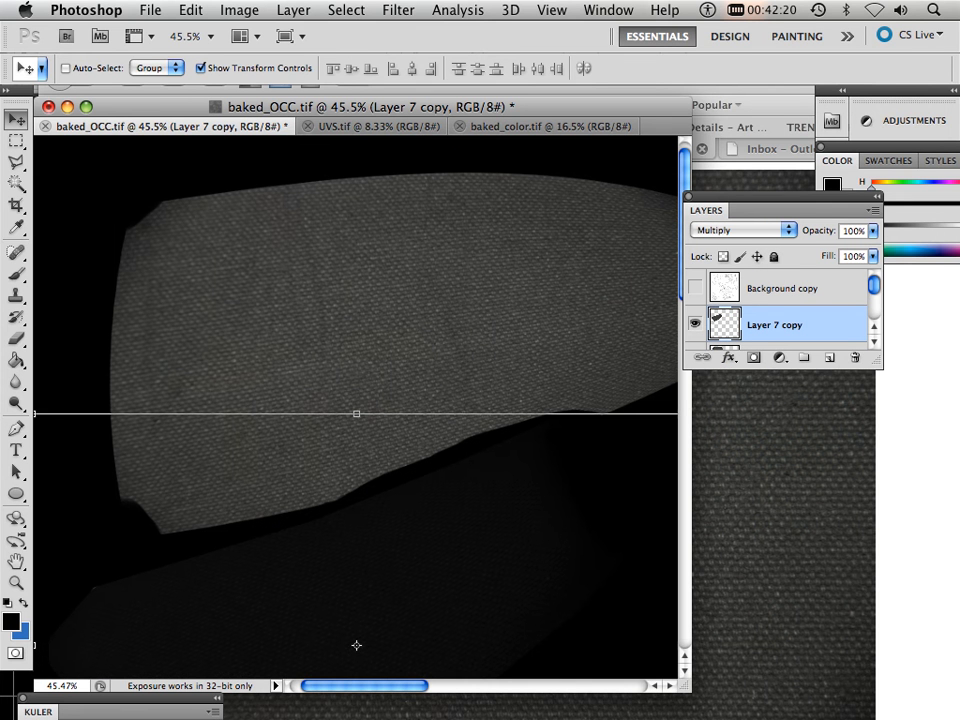
pyautogui.click(873, 231)
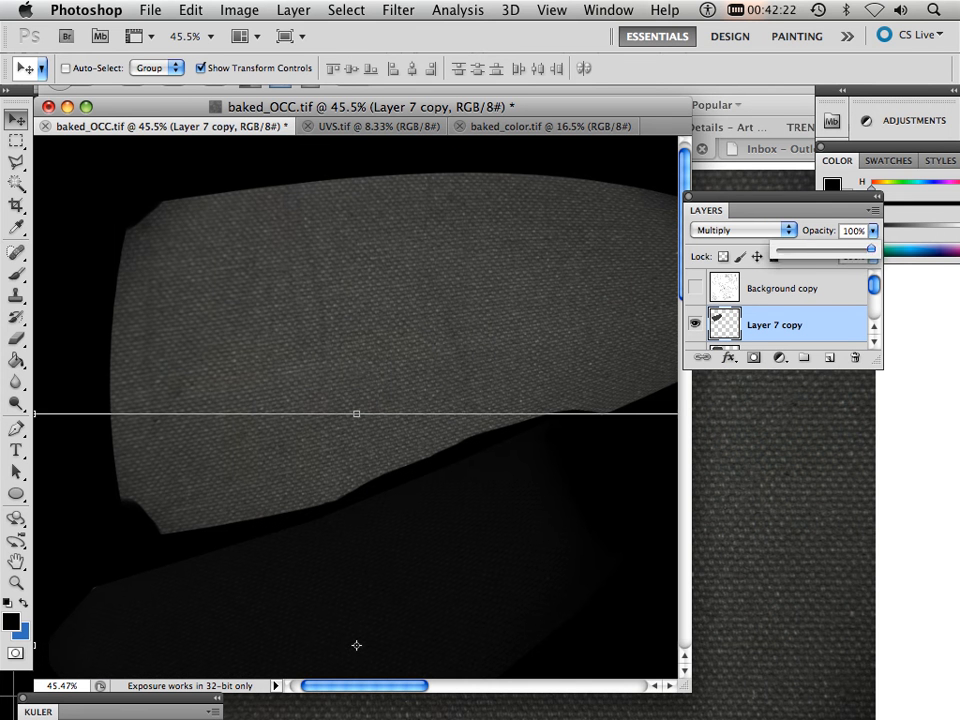
pyautogui.moveTo(872, 249); pyautogui.dragTo(816, 249)
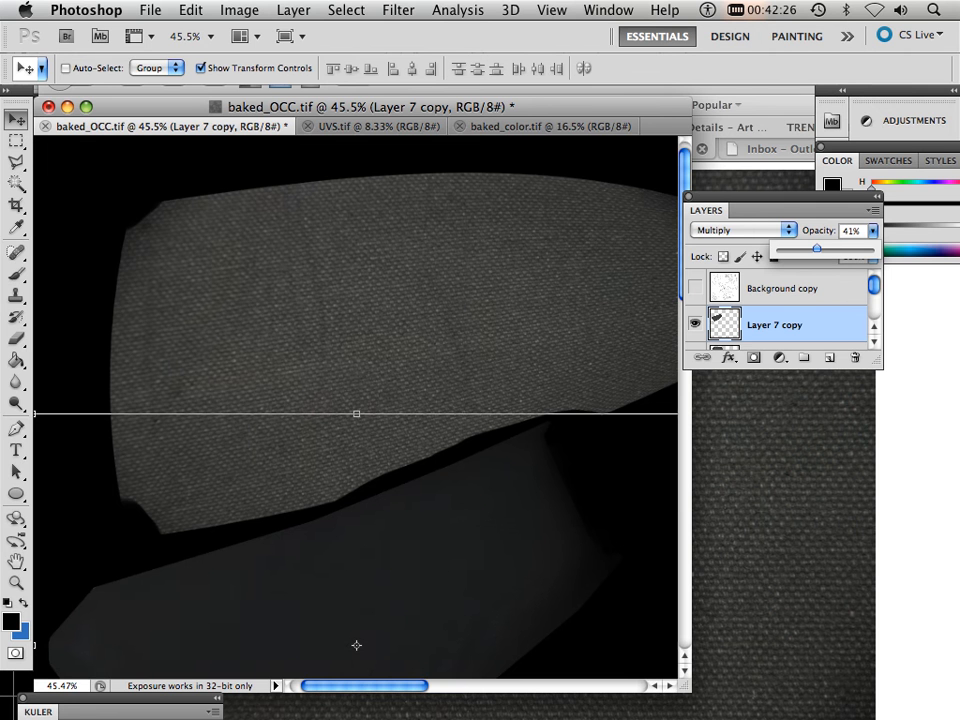
pyautogui.scroll(-5, 356, 408)
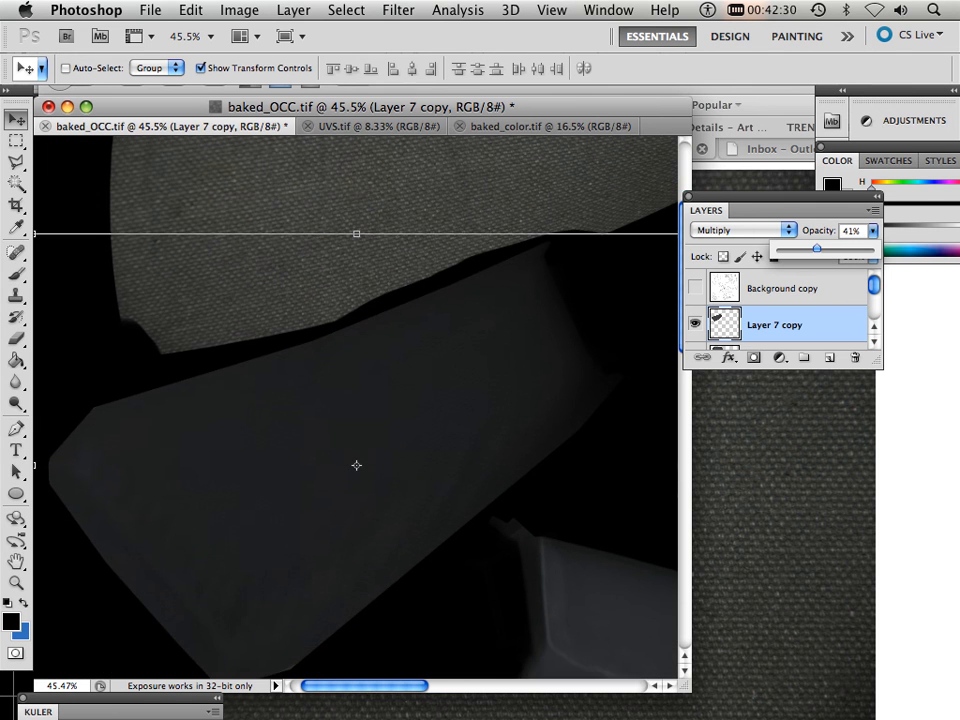
pyautogui.press('Return')
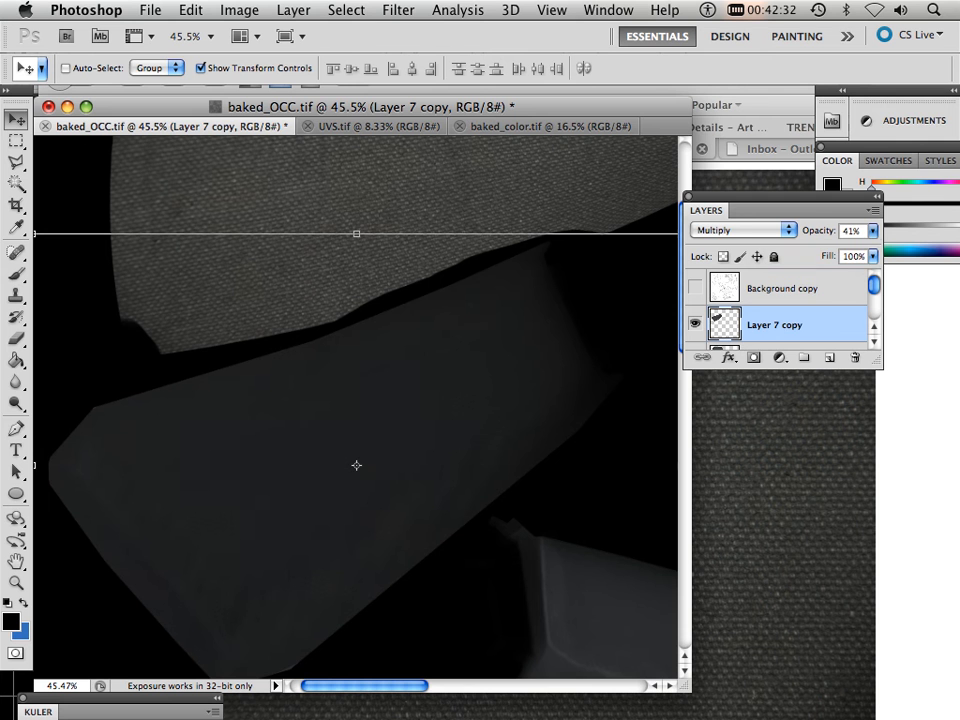
# - Lower Layer 7's opacity to 41% to match Layer 7 copy
pyautogui.scroll(-1, 780, 308)
pyautogui.click(775, 325)
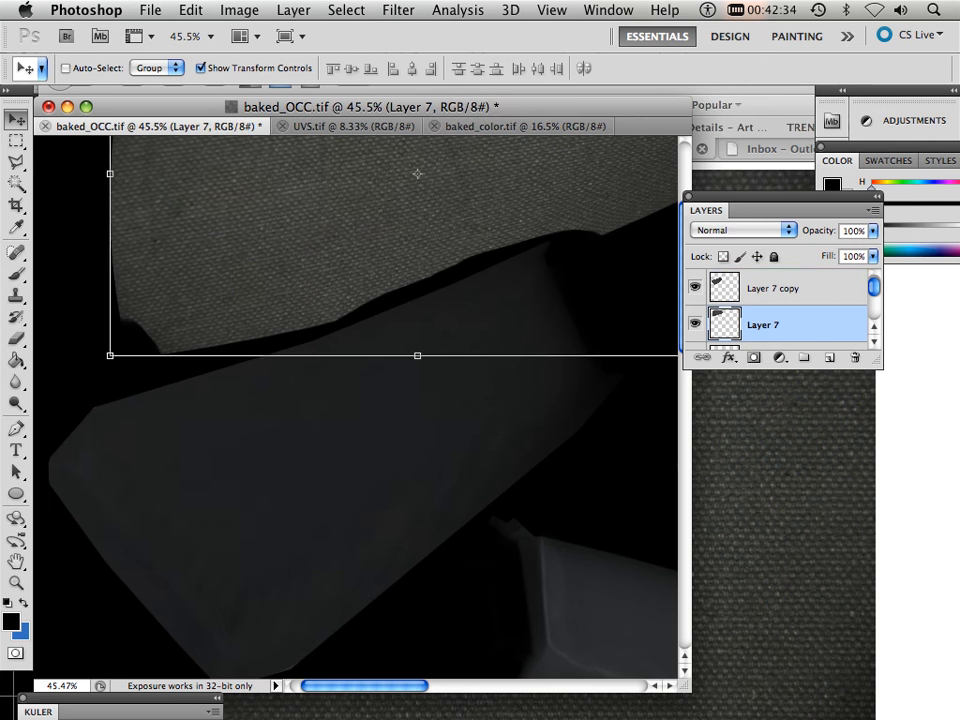
pyautogui.click(872, 230)
pyautogui.moveTo(869, 248); pyautogui.dragTo(820, 248)
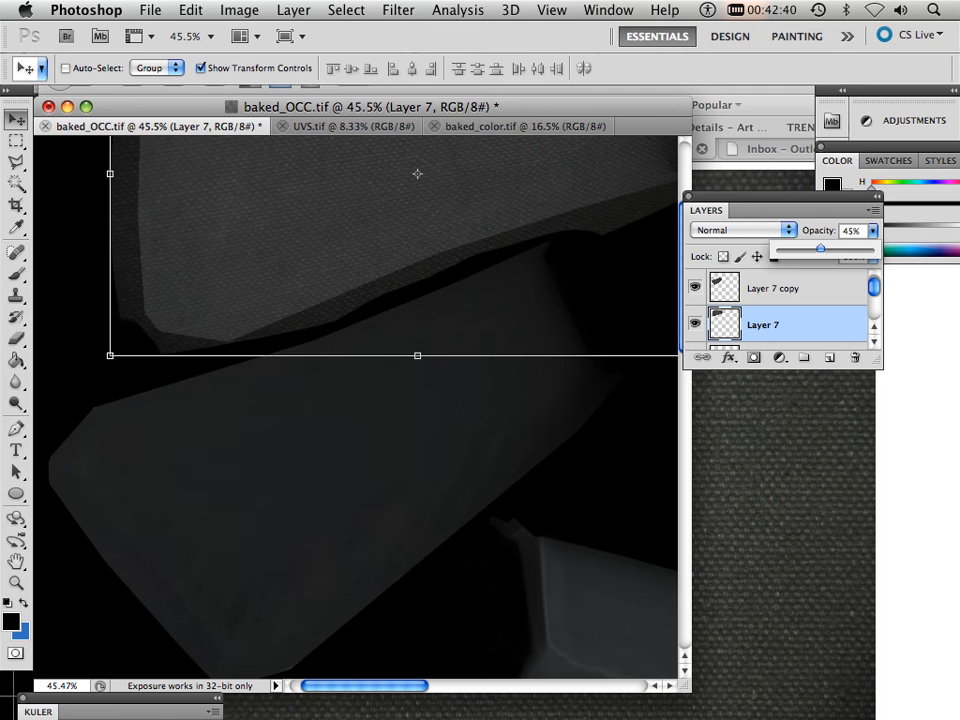
pyautogui.click(797, 289)
pyautogui.click(797, 289)
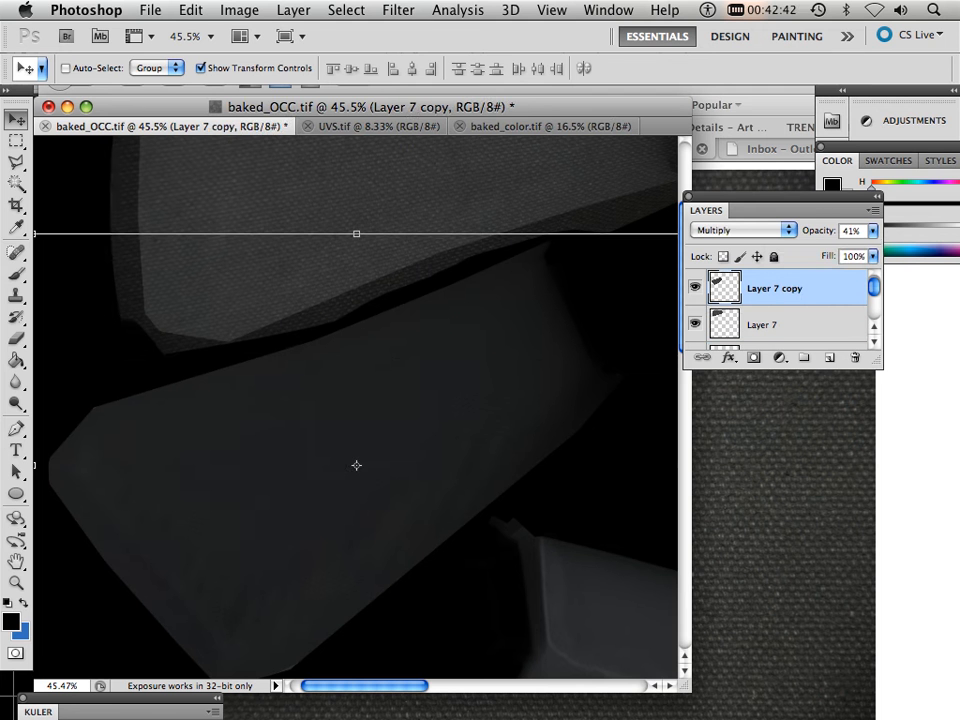
pyautogui.hotkey('alt', '[')
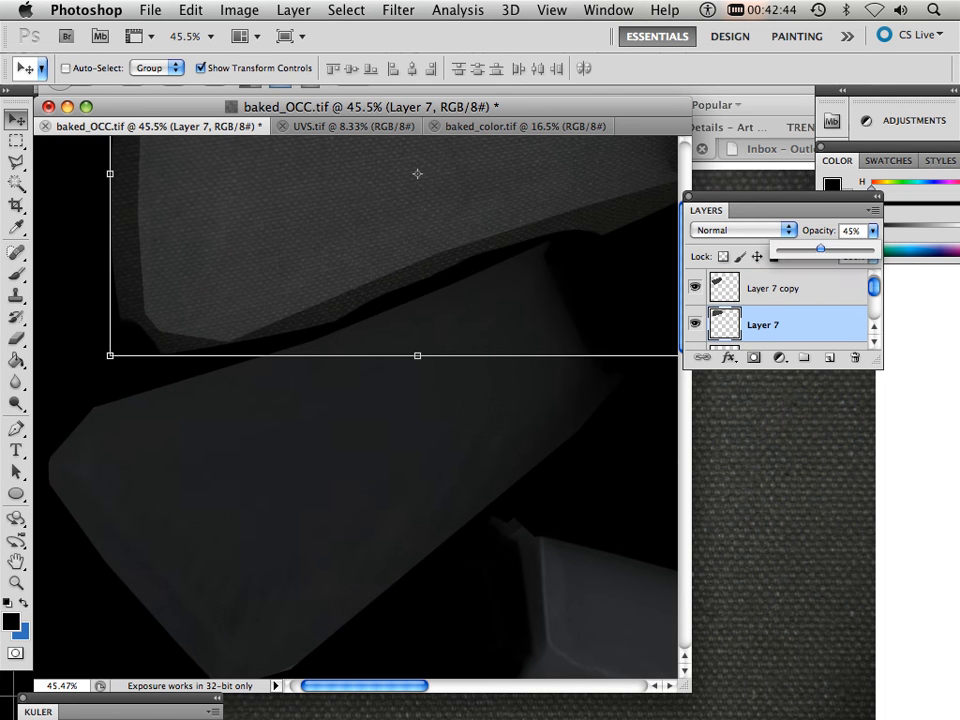
pyautogui.moveTo(820, 248); pyautogui.dragTo(817, 248)
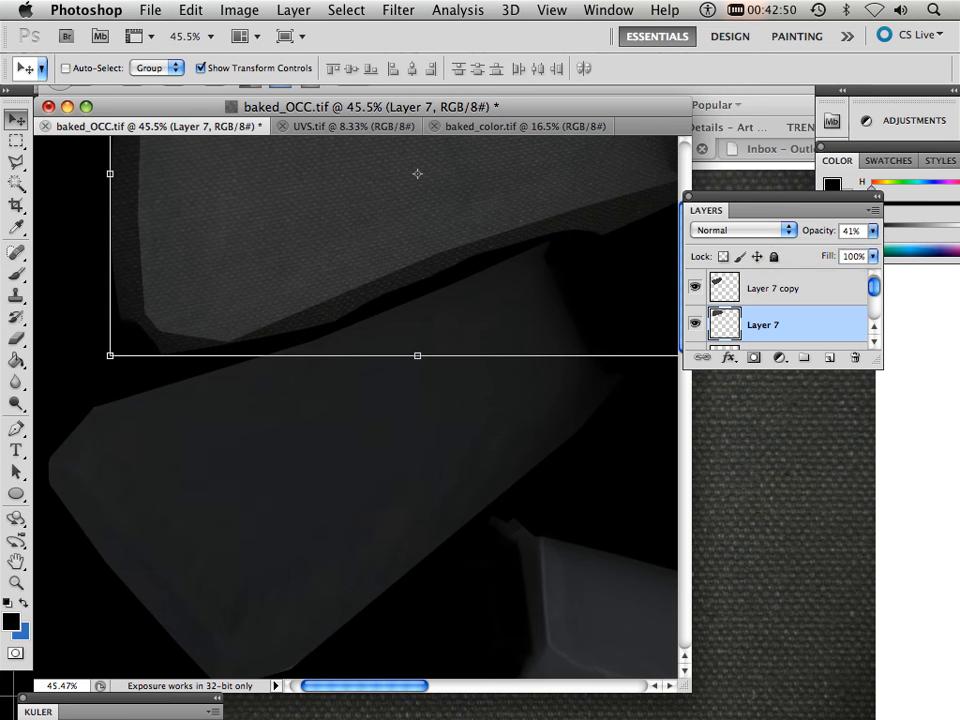
pyautogui.hotkey('alt', ']')
pyautogui.hotkey('alt', '[')
# - Set Layer 7's blend mode to Multiply
pyautogui.click(743, 230)
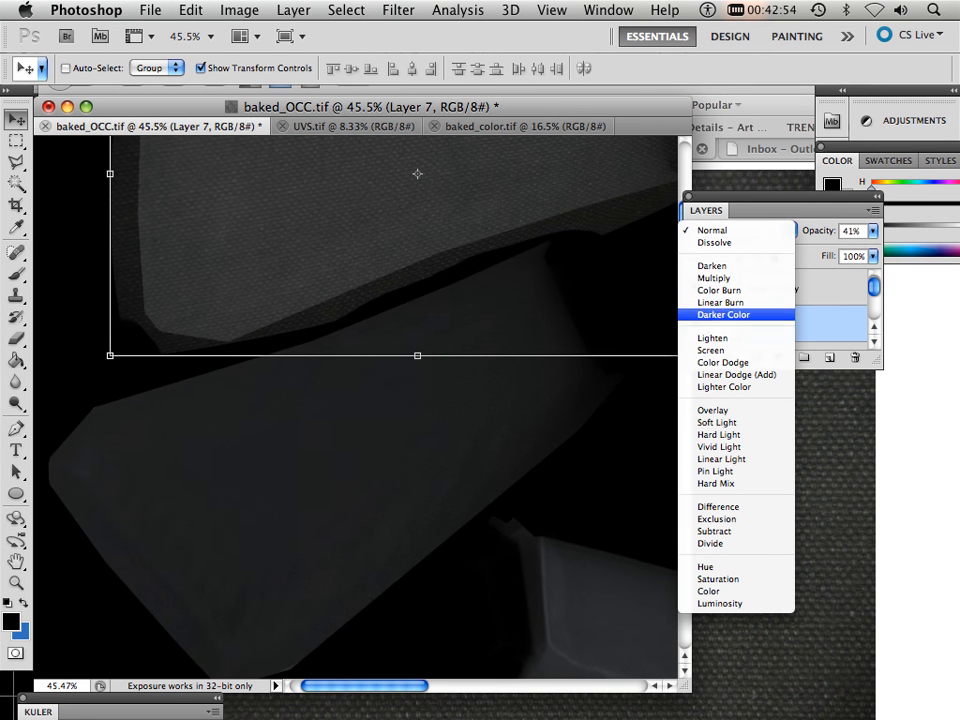
pyautogui.press('Up')
pyautogui.press('Up')
pyautogui.press('Up')
pyautogui.press('Return')
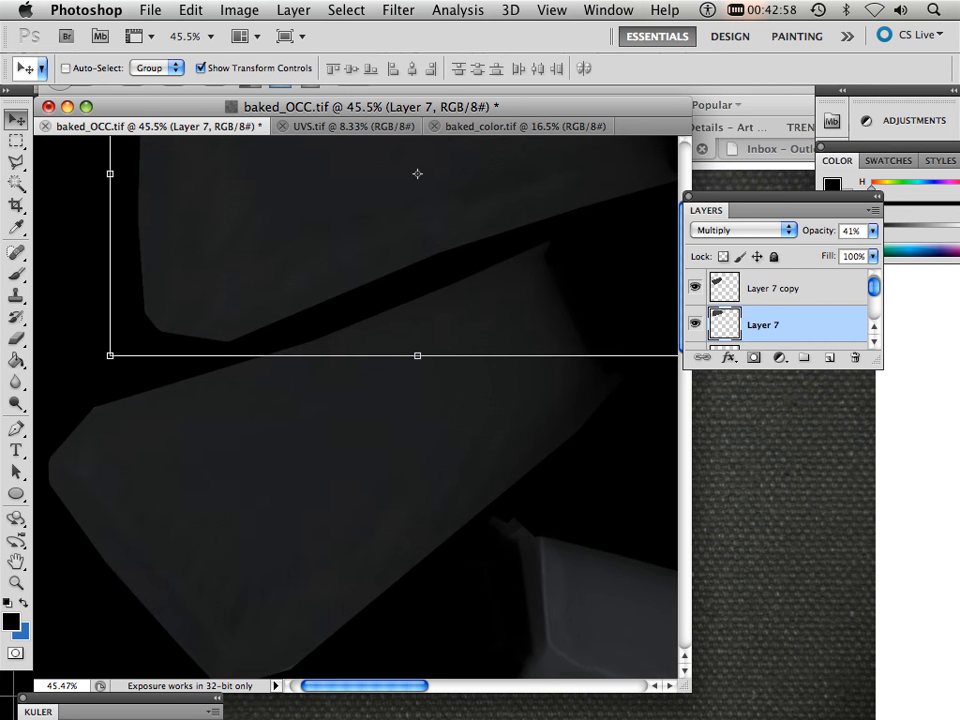
# - Merge Layer 7 copy down into Layer 7 so both woven pieces share one layer
pyautogui.scroll(5, 533, 359)
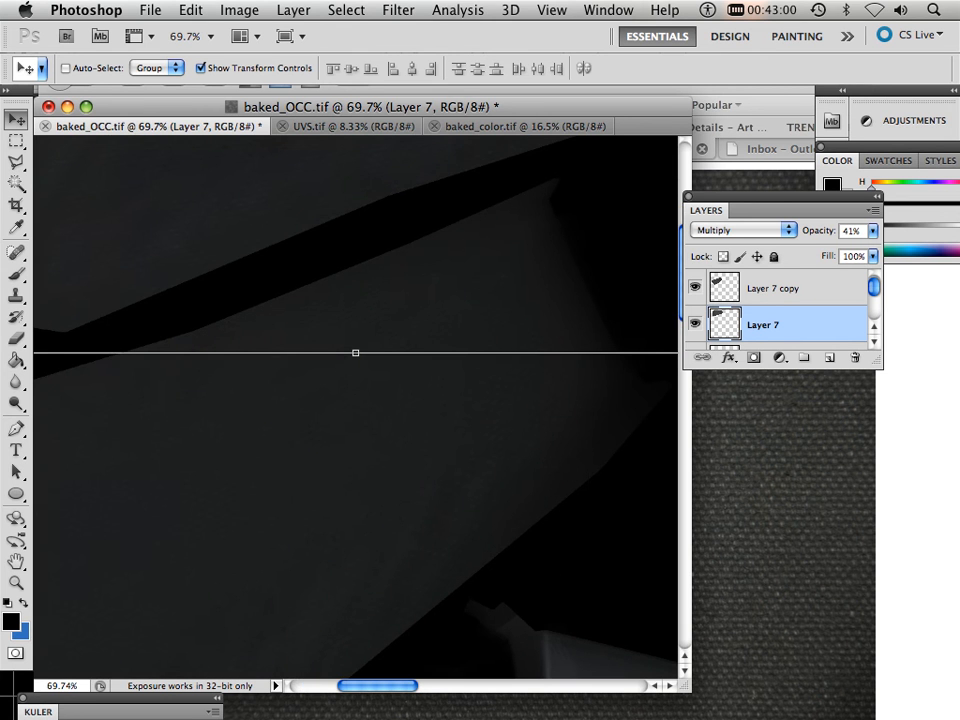
pyautogui.scroll(-10, 533, 359)
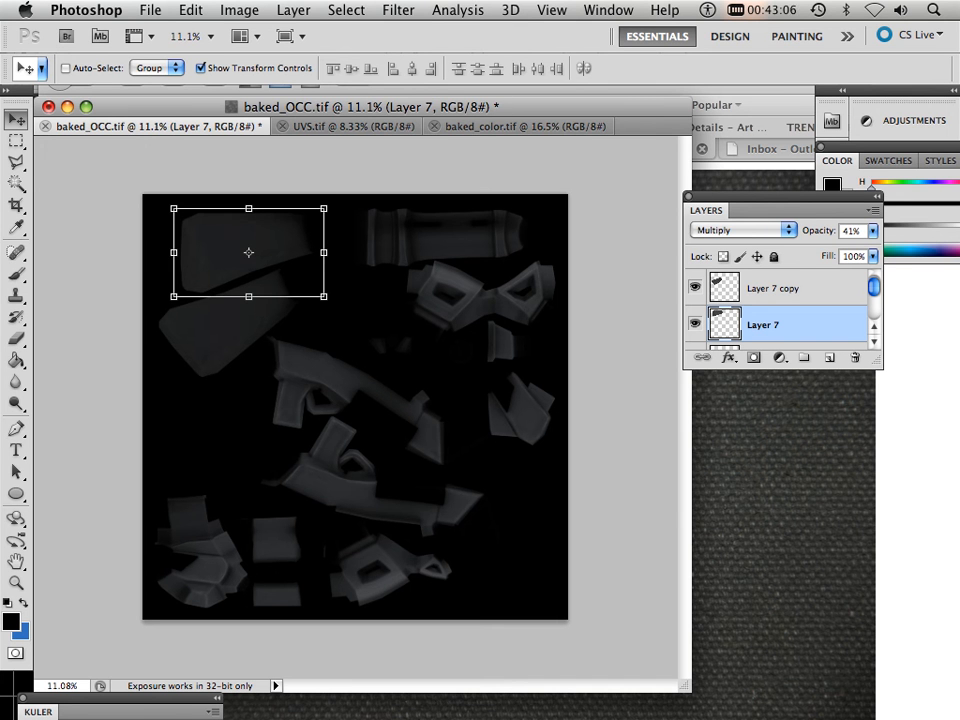
pyautogui.click(774, 288)
pyautogui.click(293, 10)
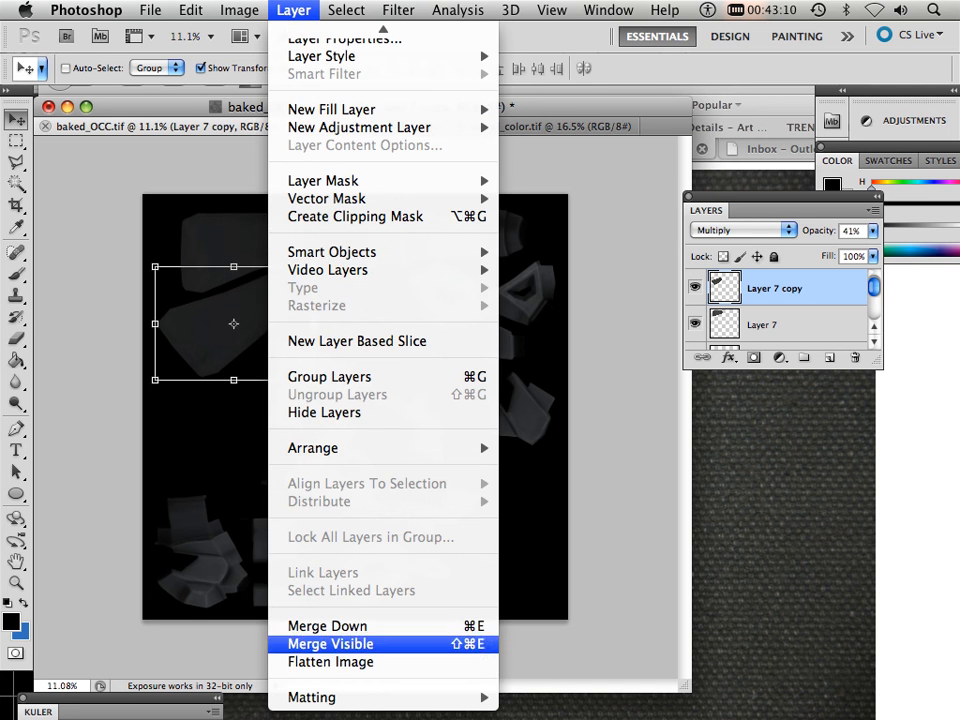
pyautogui.click(310, 643)
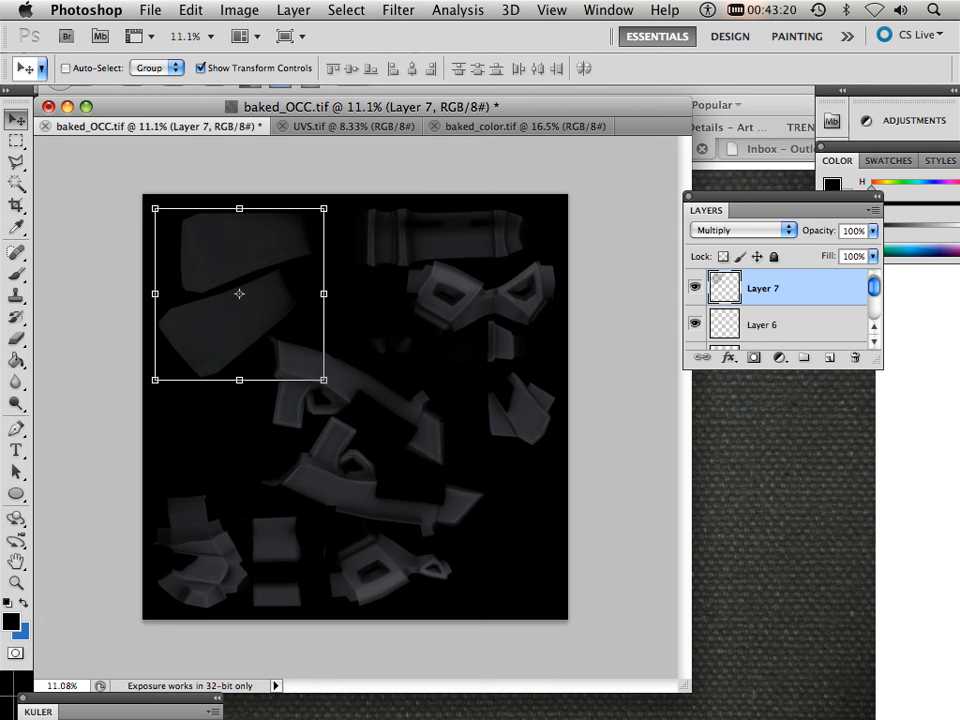
# - Duplicate the merged Layer 7 holding both woven texture pieces
pyautogui.scroll(8, 300, 357)
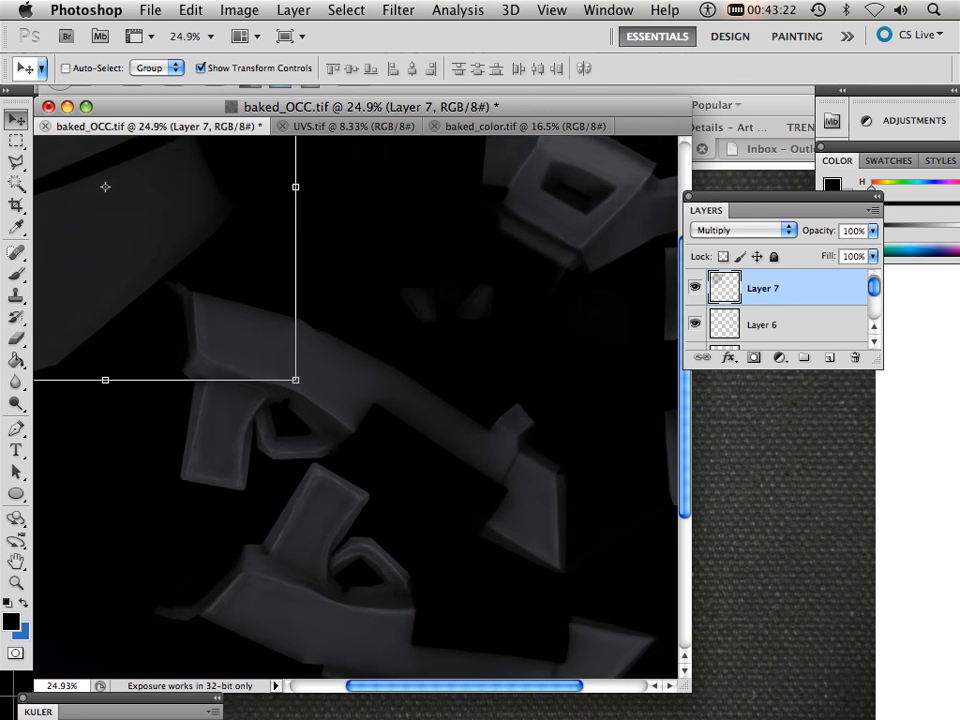
pyautogui.scroll(-2, 300, 357)
pyautogui.scroll(1, 300, 357)
pyautogui.scroll(2, 284, 356)
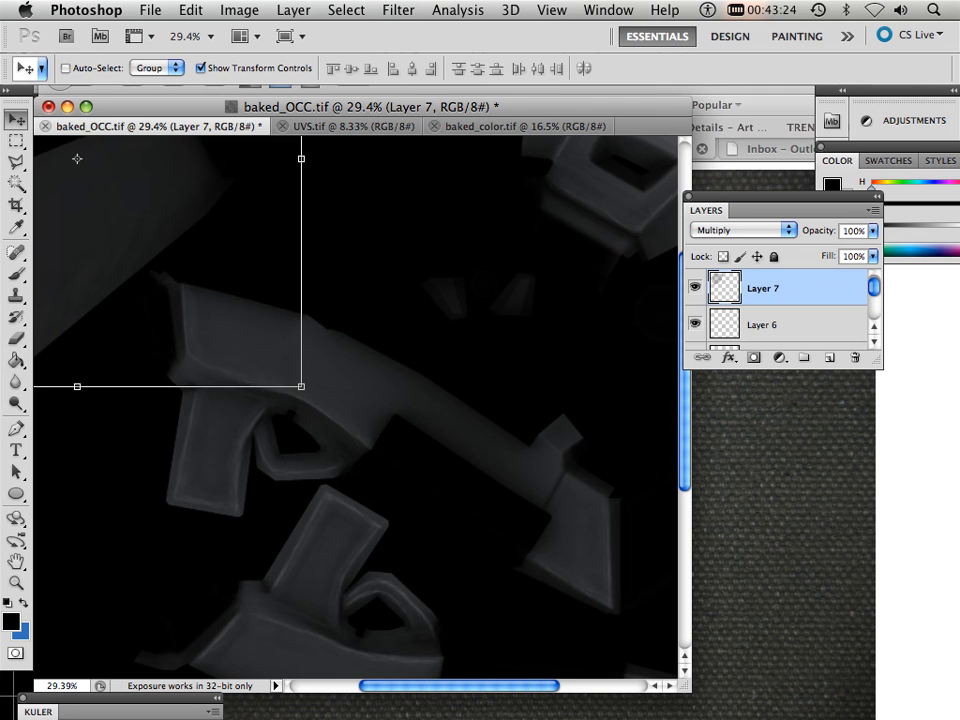
pyautogui.moveTo(77, 158); pyautogui.dragTo(290, 333)
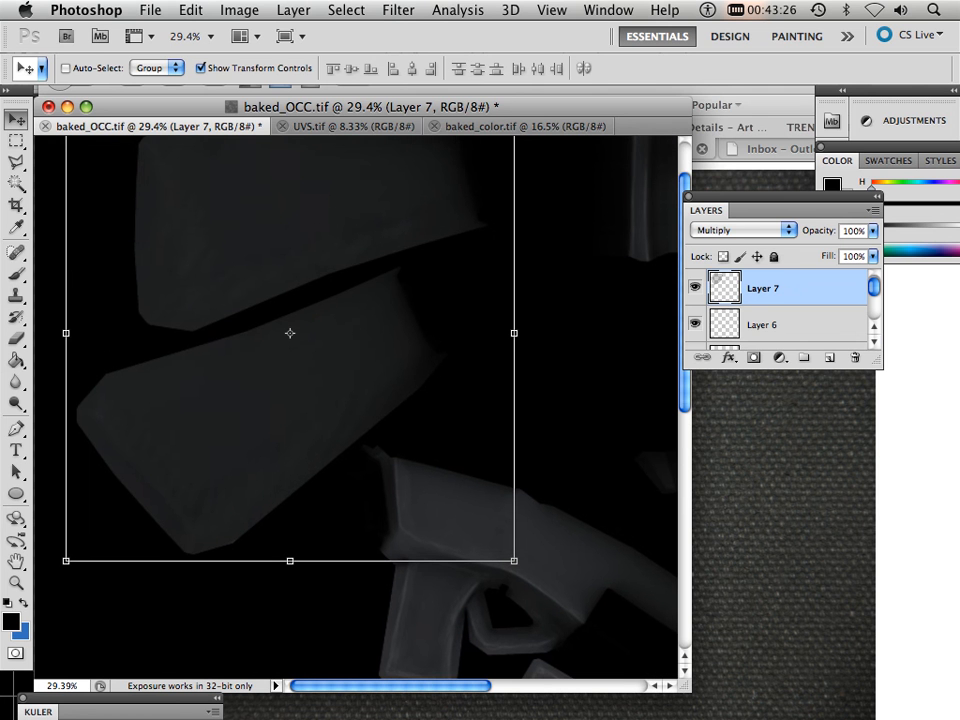
pyautogui.press('super+j')
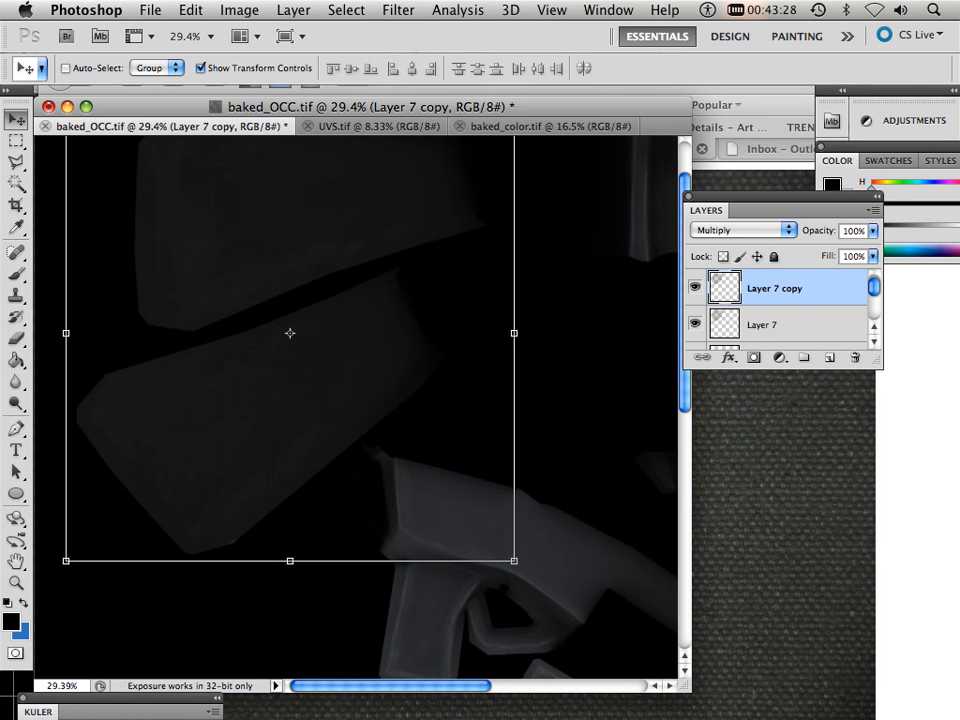
# - Try Linear Dodge (Add) on Layer 7 copy, and set its blend mode to Overlay
pyautogui.click(743, 230)
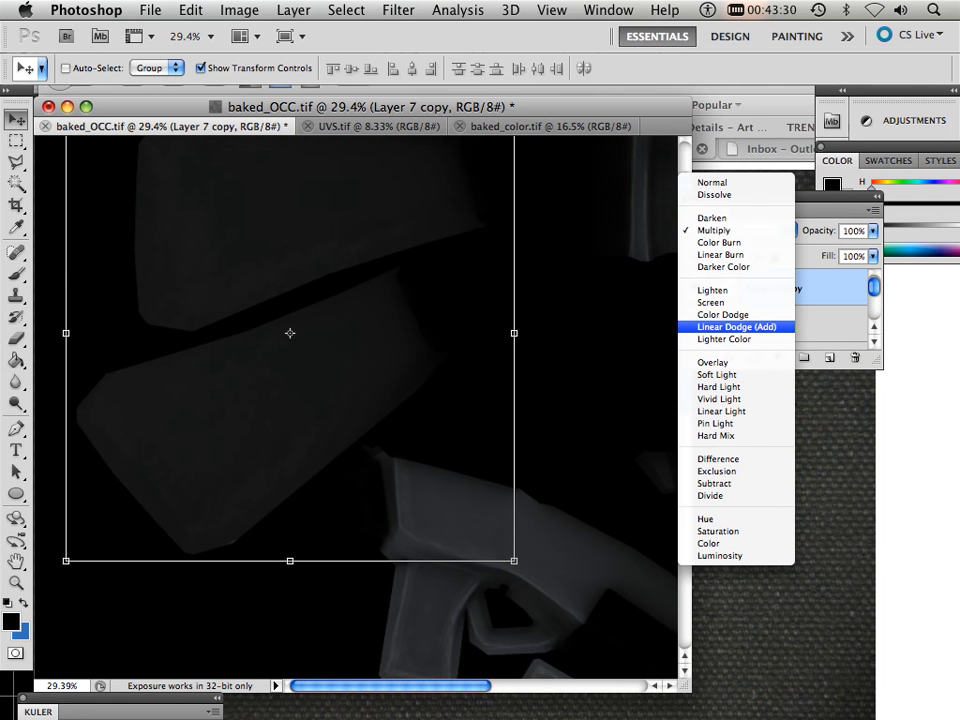
pyautogui.press('Return')
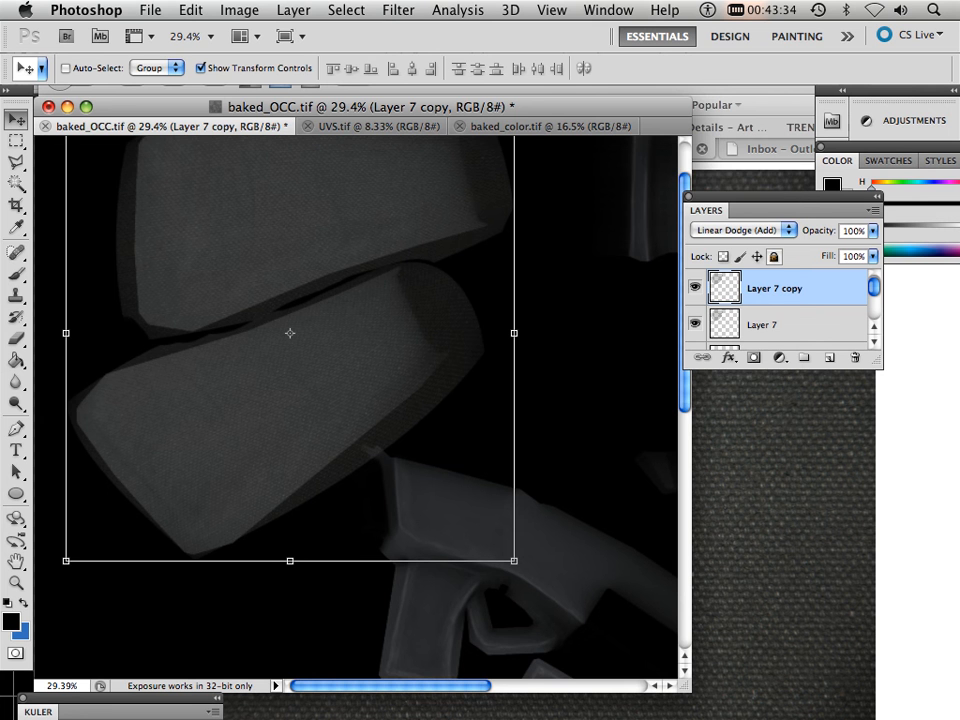
pyautogui.click(757, 230)
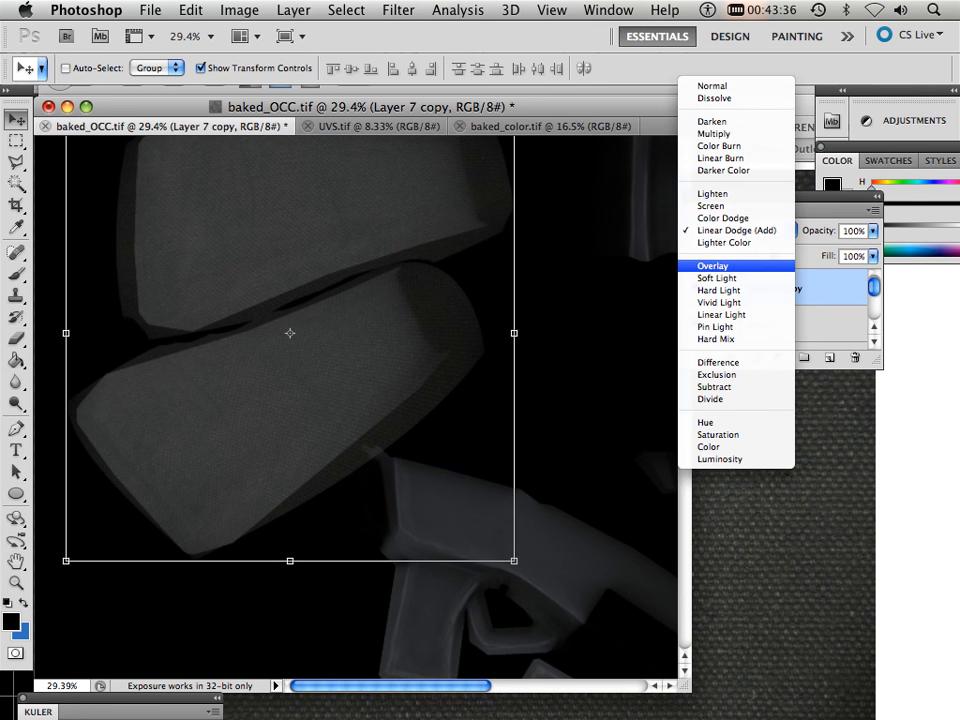
pyautogui.press('Return')
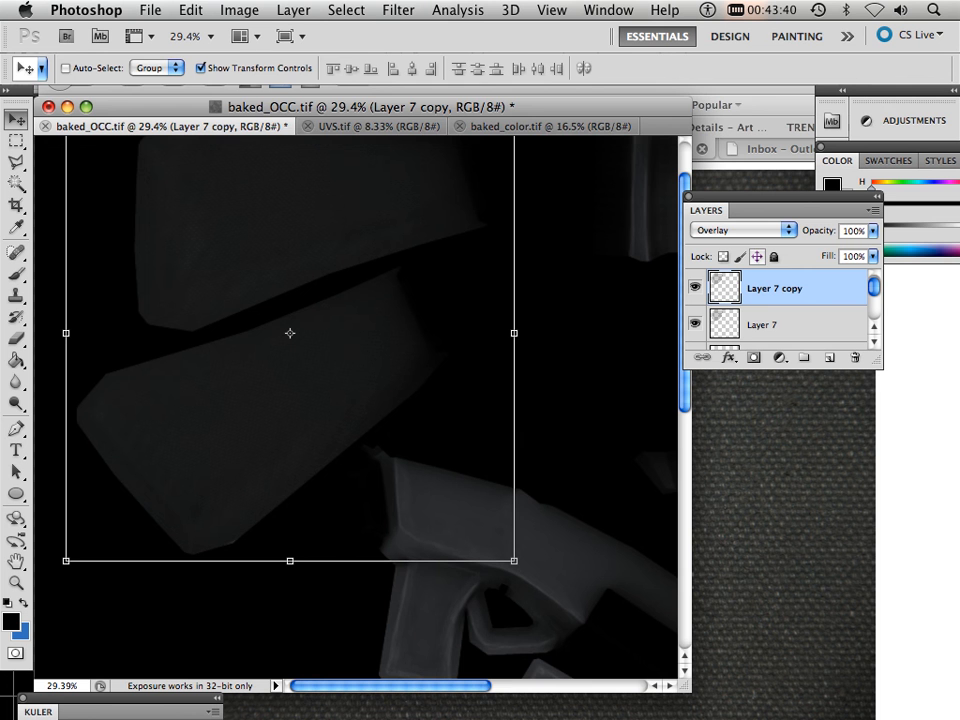
# - Select Layer 7 below the copy and save baked_OCC.tif
pyautogui.hotkey('alt', '[')
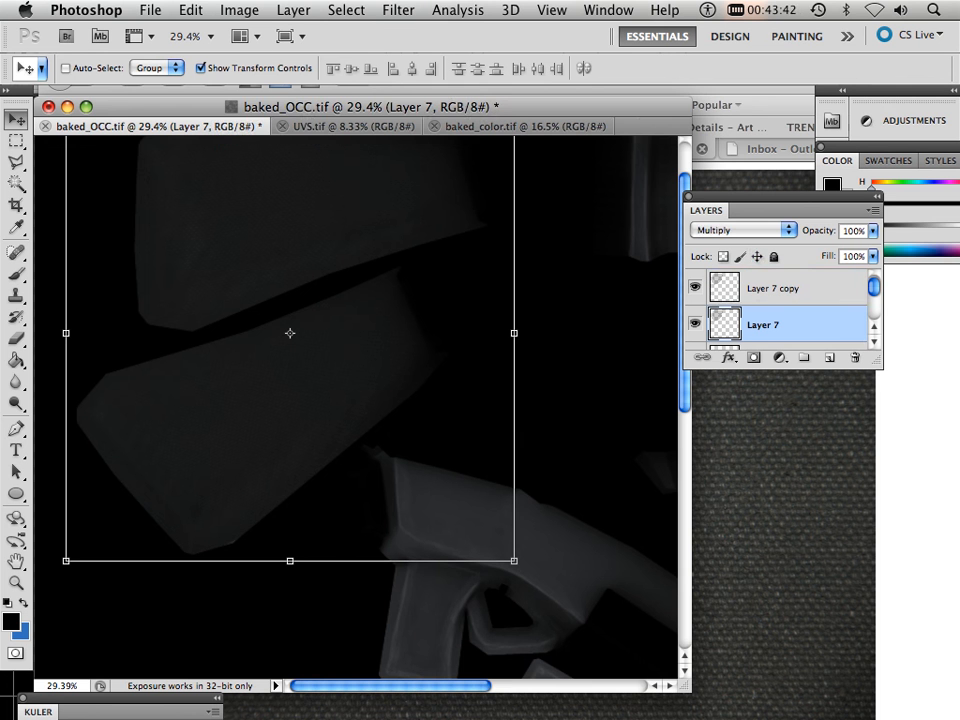
pyautogui.click(150, 10)
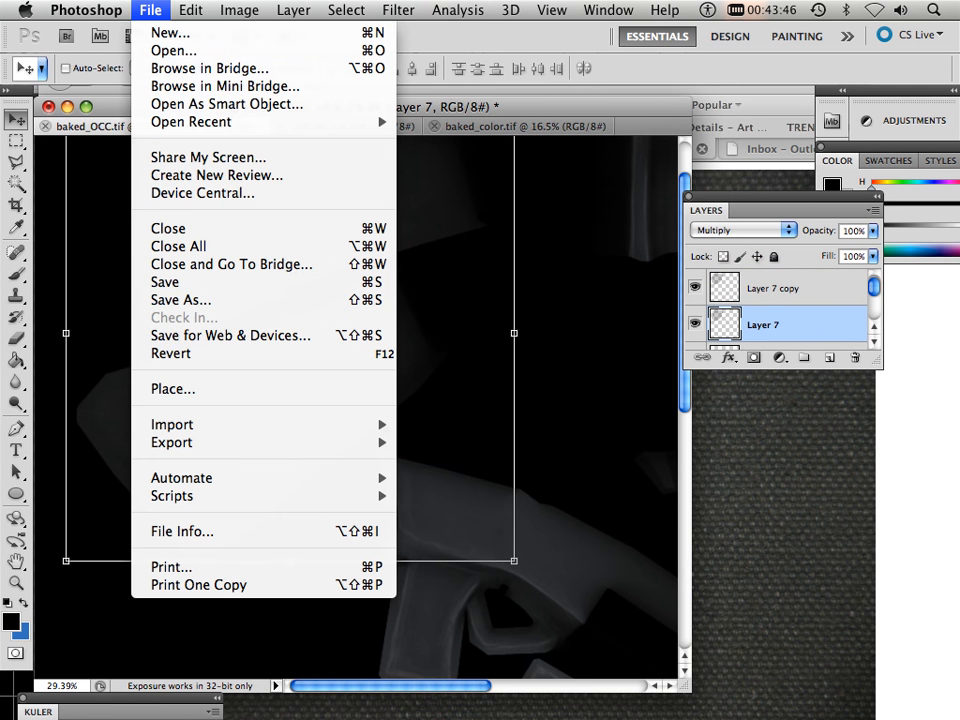
pyautogui.click(165, 281)
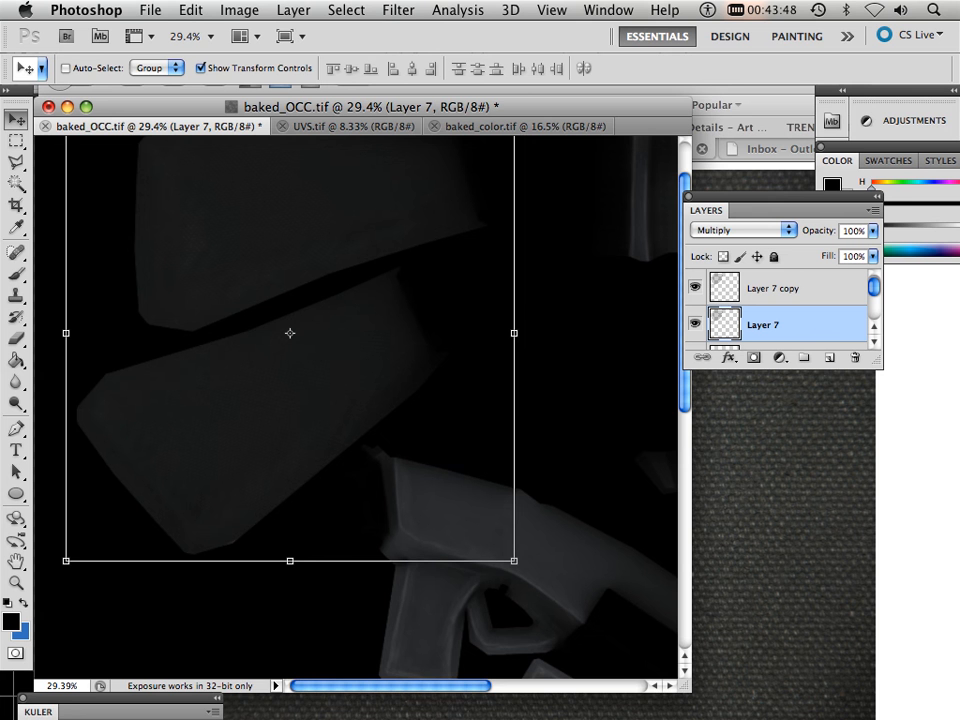
# - Switch to Maya and reload the baked_OCC.tif image connected to the gun material's color
pyautogui.moveTo(395, 716)
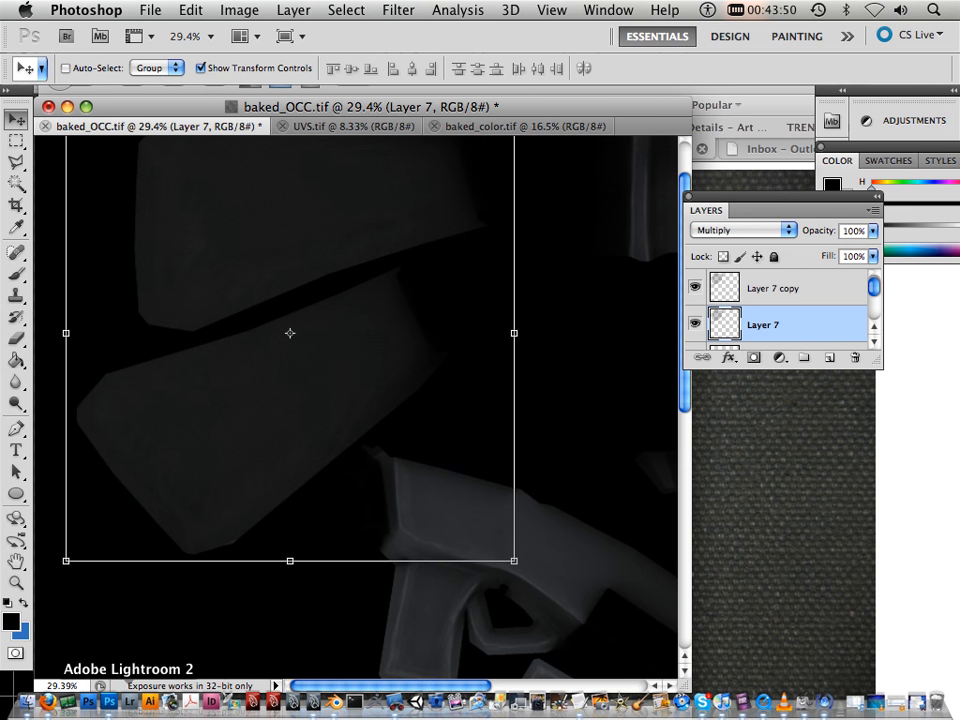
pyautogui.click(312, 702)
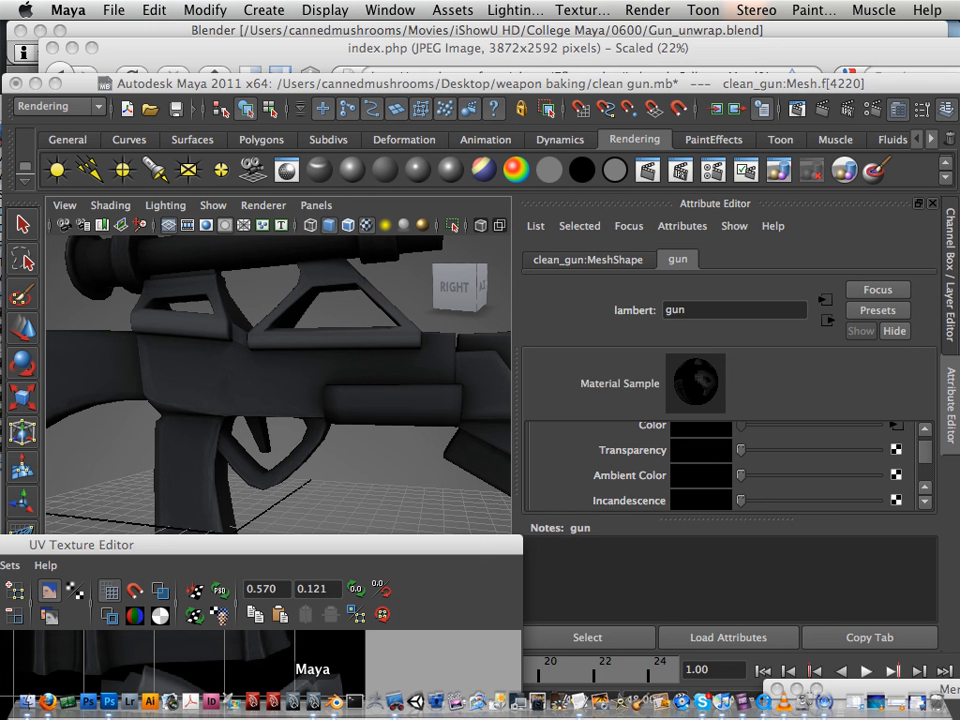
pyautogui.moveTo(270, 375); pyautogui.dragTo(311, 389)
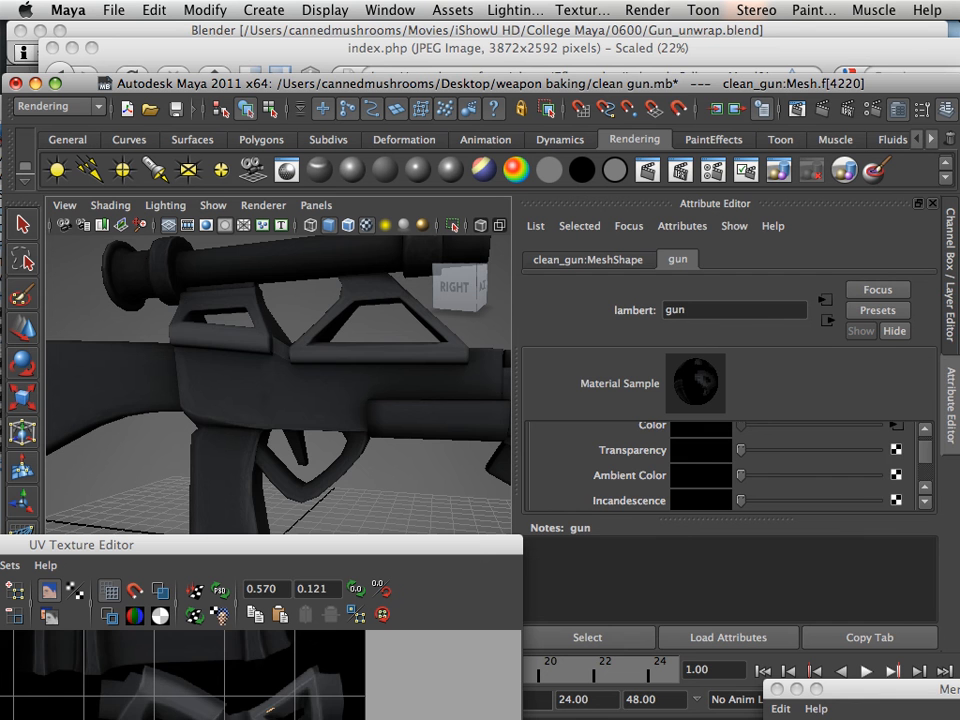
pyautogui.click(311, 389)
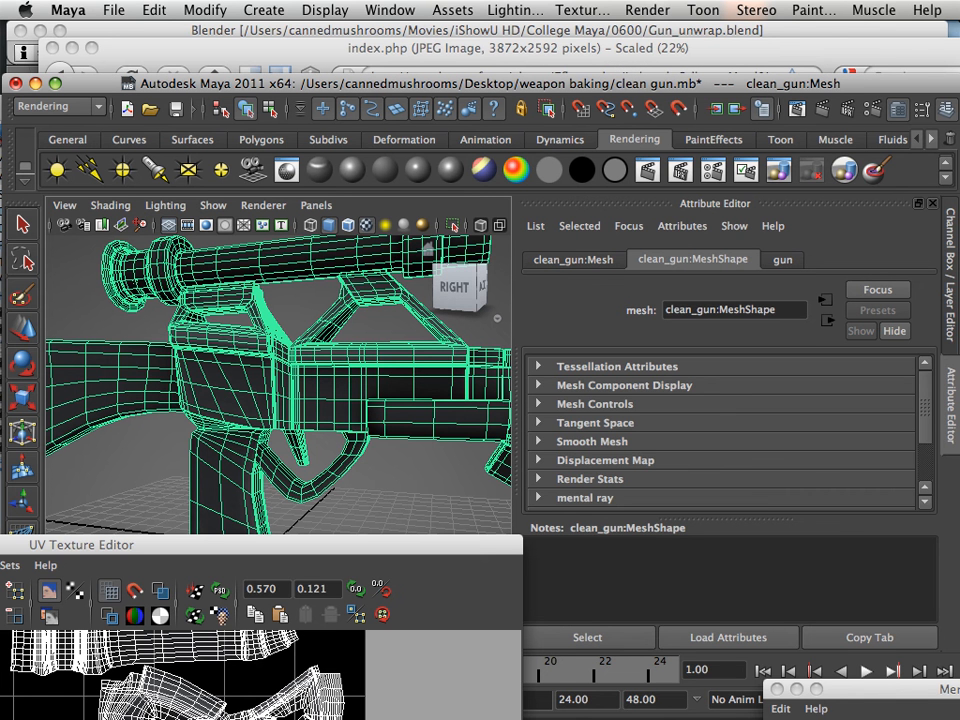
pyautogui.click(783, 260)
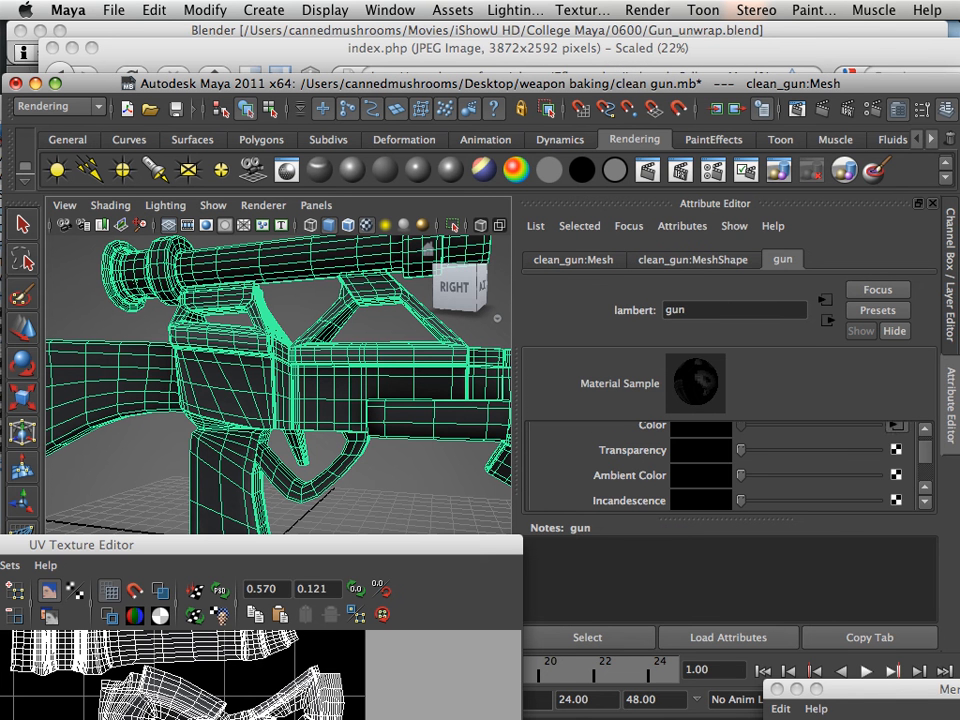
pyautogui.click(896, 426)
pyautogui.click(702, 501)
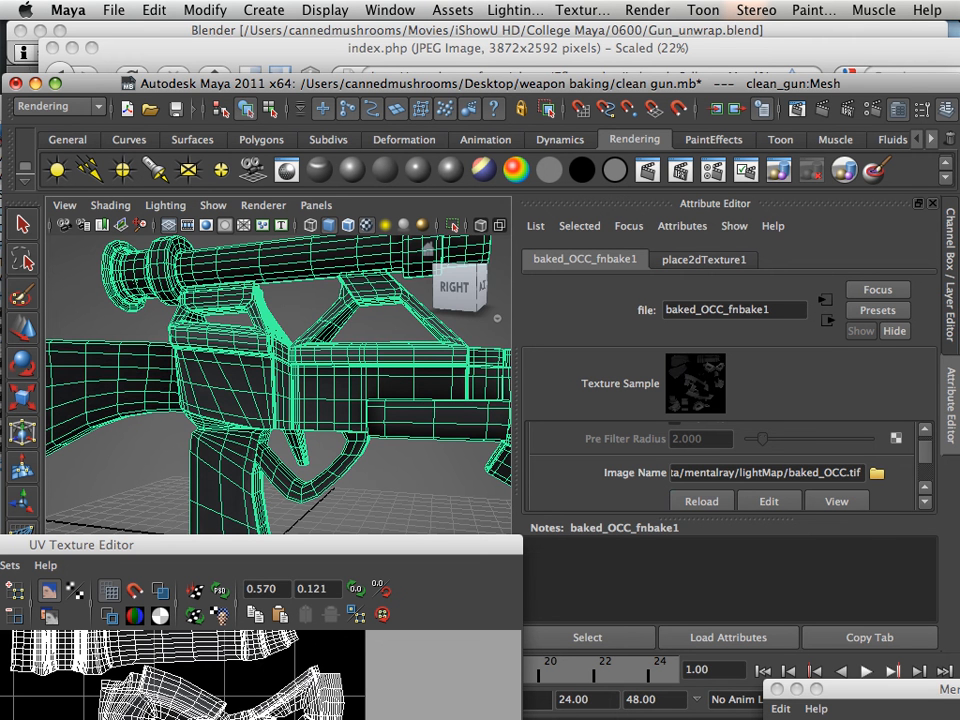
# - Examine the woven texture on the gun's stock up close in the perspective view
pyautogui.moveTo(210, 390); pyautogui.dragTo(385, 410)
pyautogui.click(280, 310)
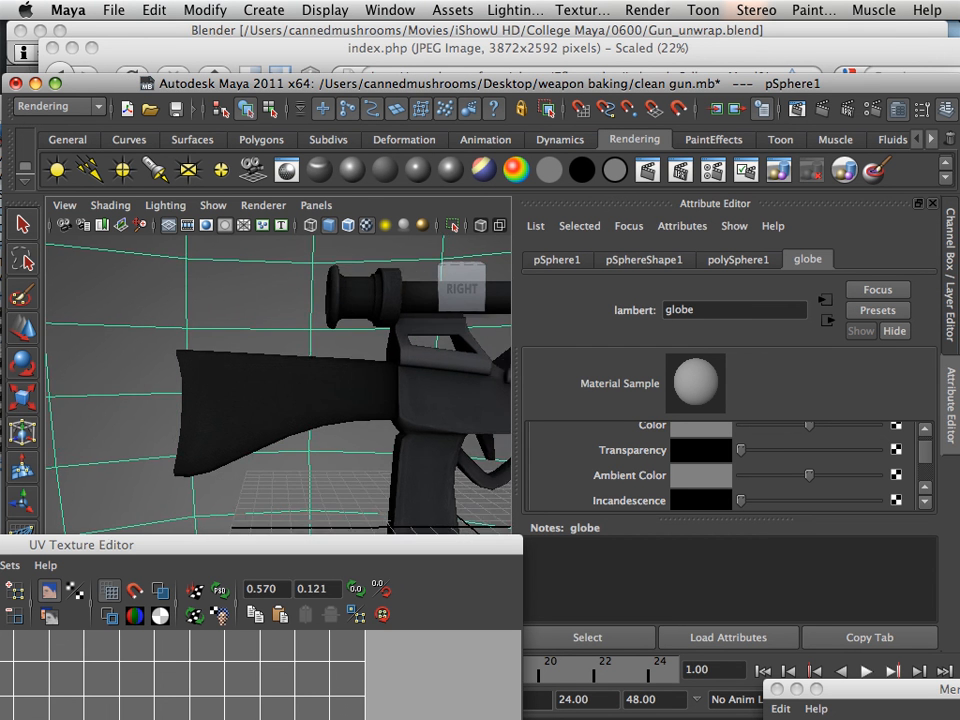
pyautogui.scroll(3, 278, 385)
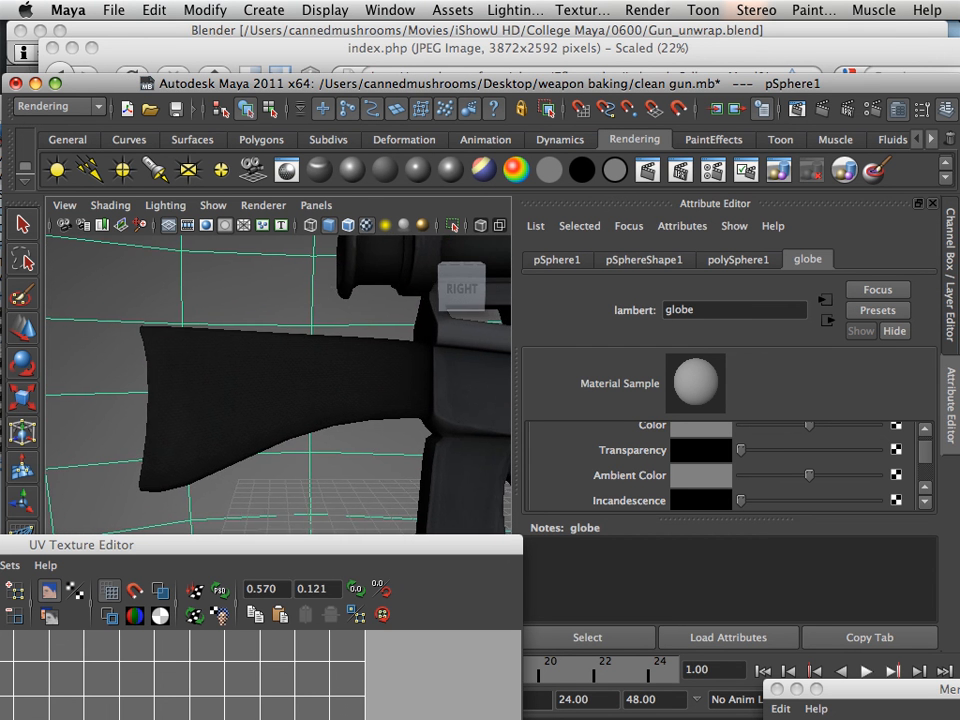
pyautogui.scroll(3, 275, 390)
pyautogui.scroll(5, 278, 385)
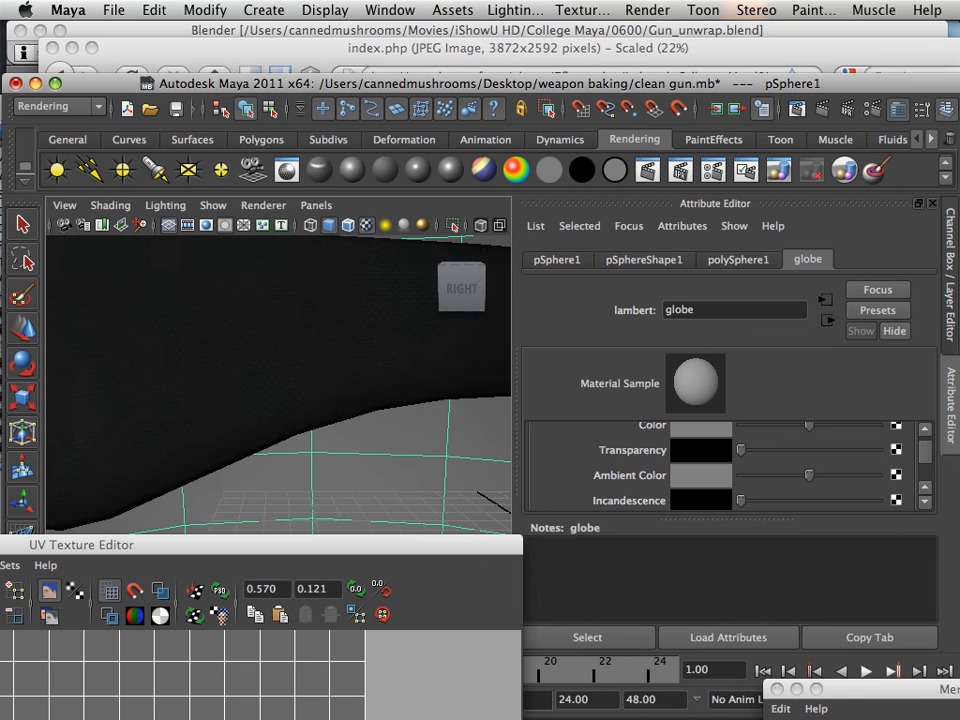